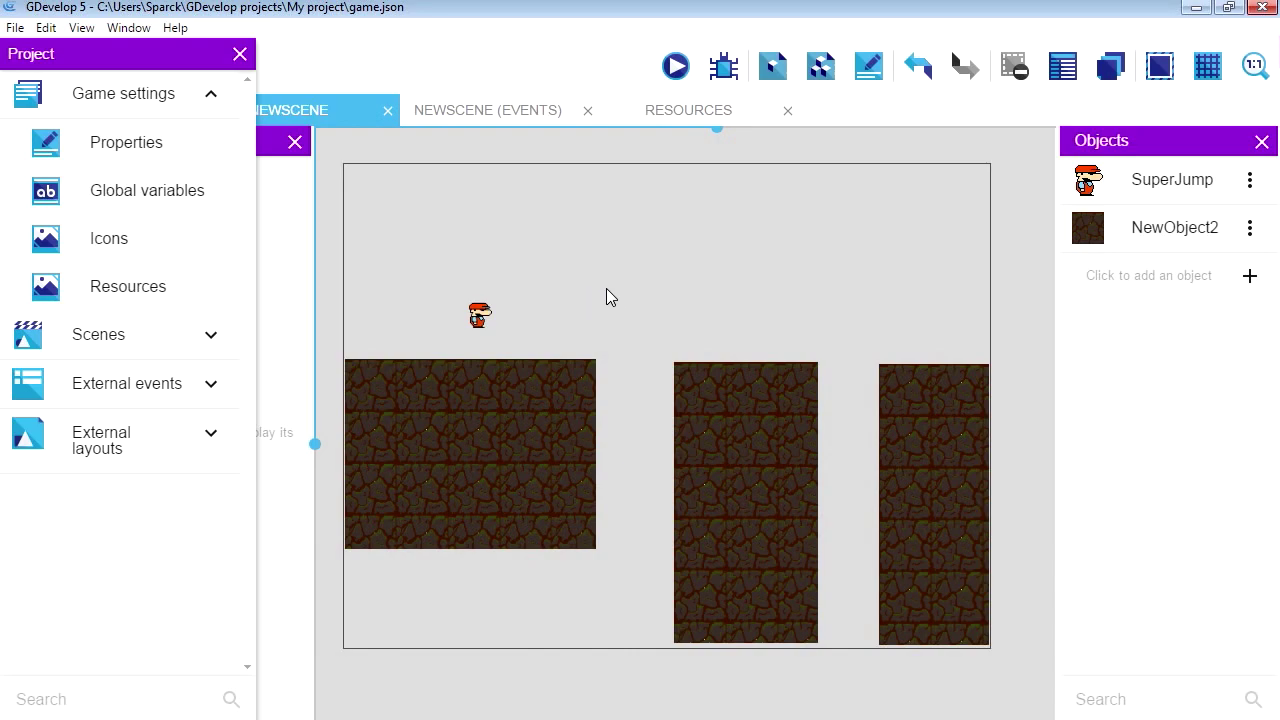
# Preview the game and play the level, running and jumping between platforms with the arrow keys
pyautogui.click(677, 72)
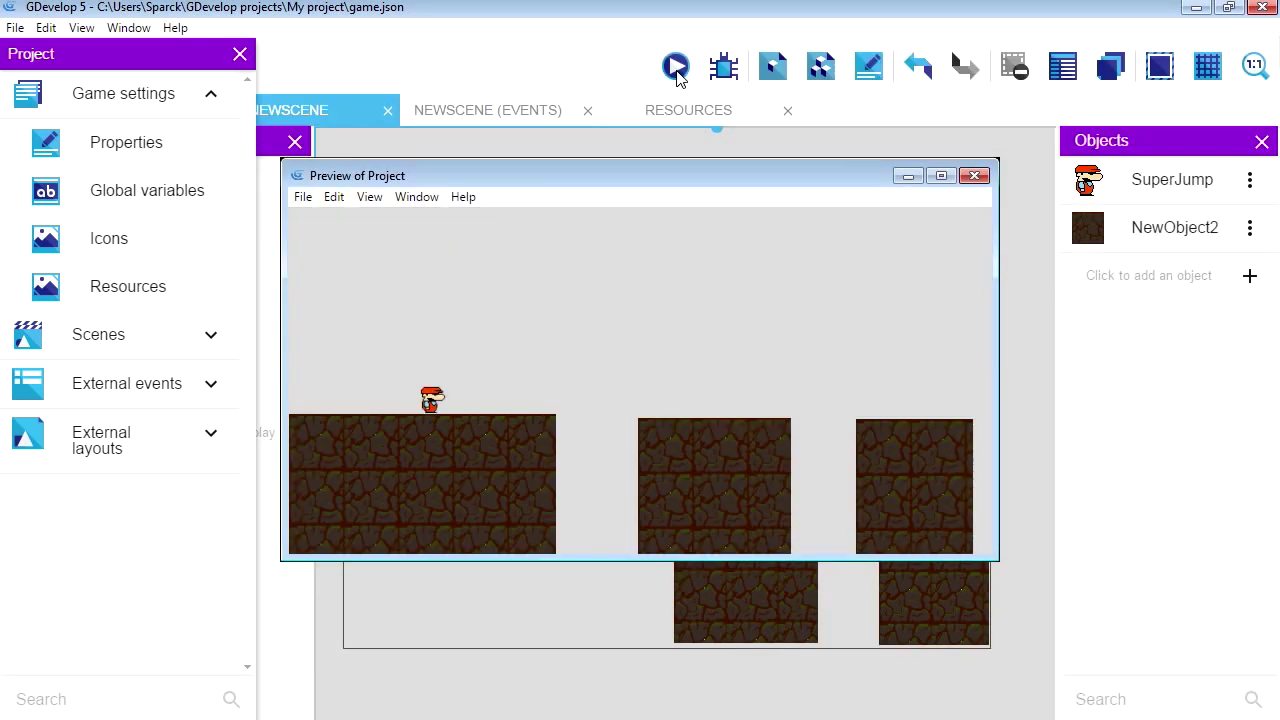
pyautogui.press('Right')
pyautogui.press('Up')
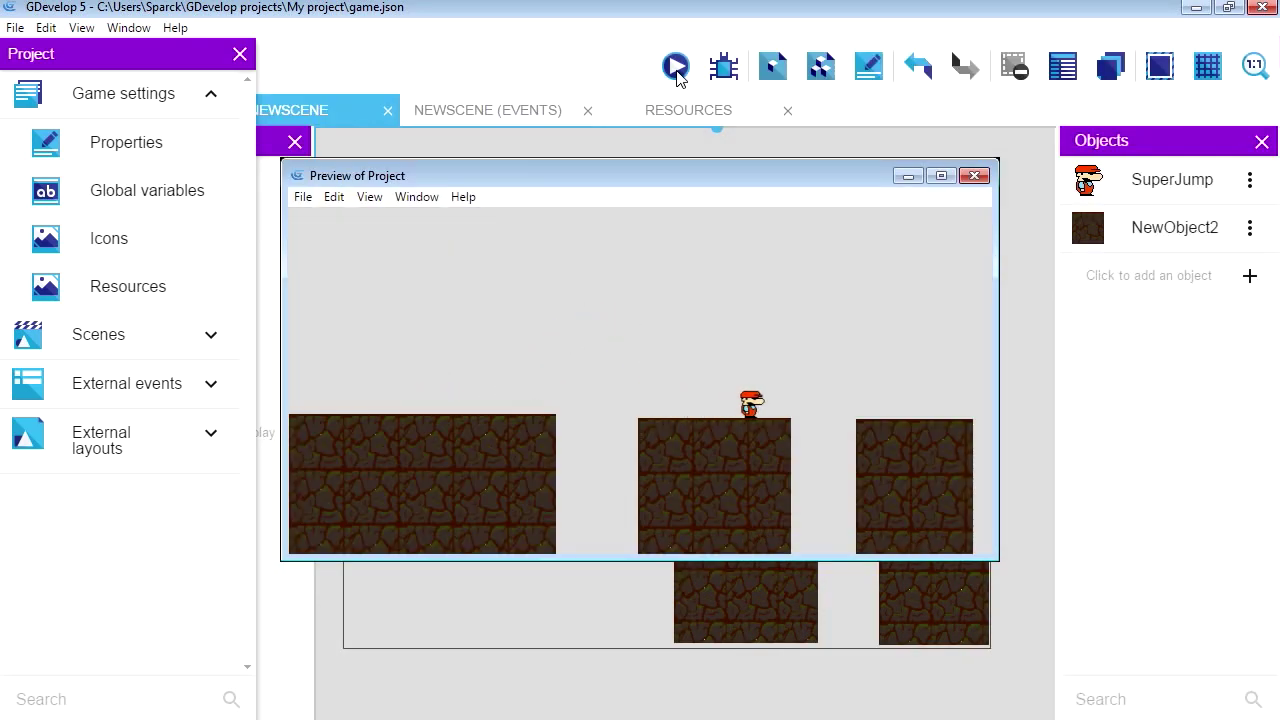
pyautogui.press('Up')
pyautogui.press('Left')
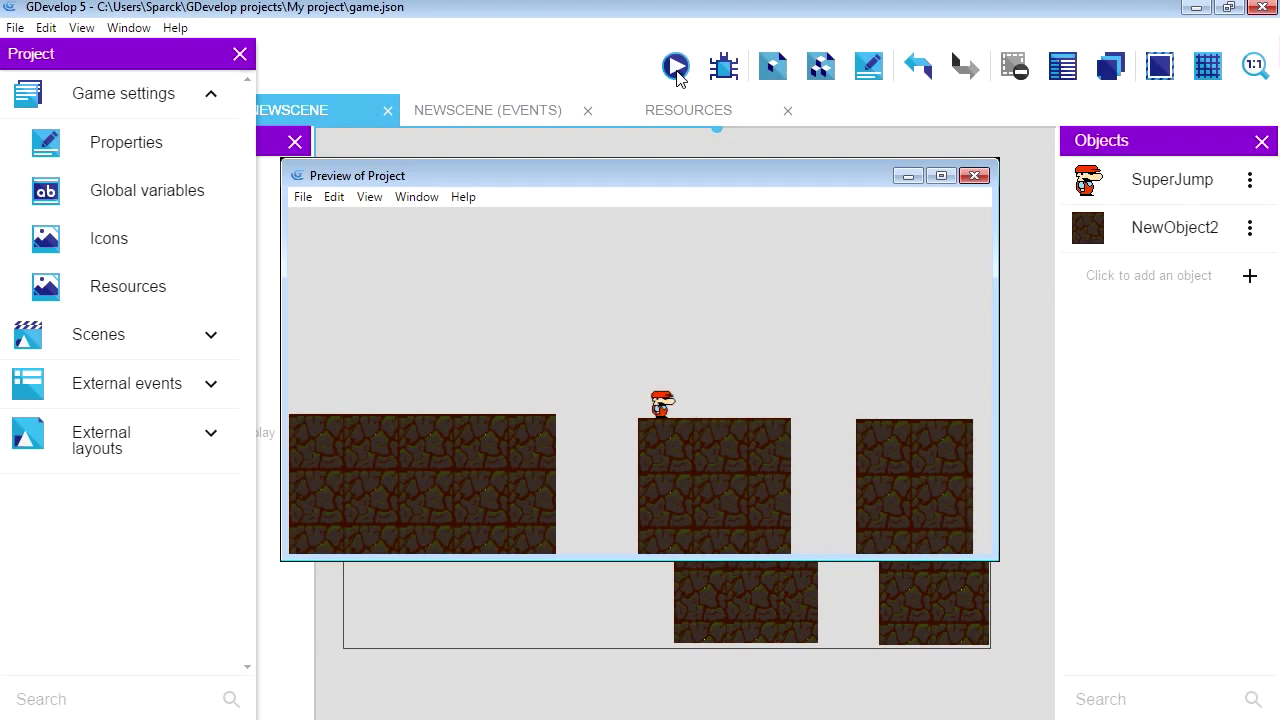
pyautogui.press('Up')
pyautogui.press('Right')
pyautogui.press('Up')
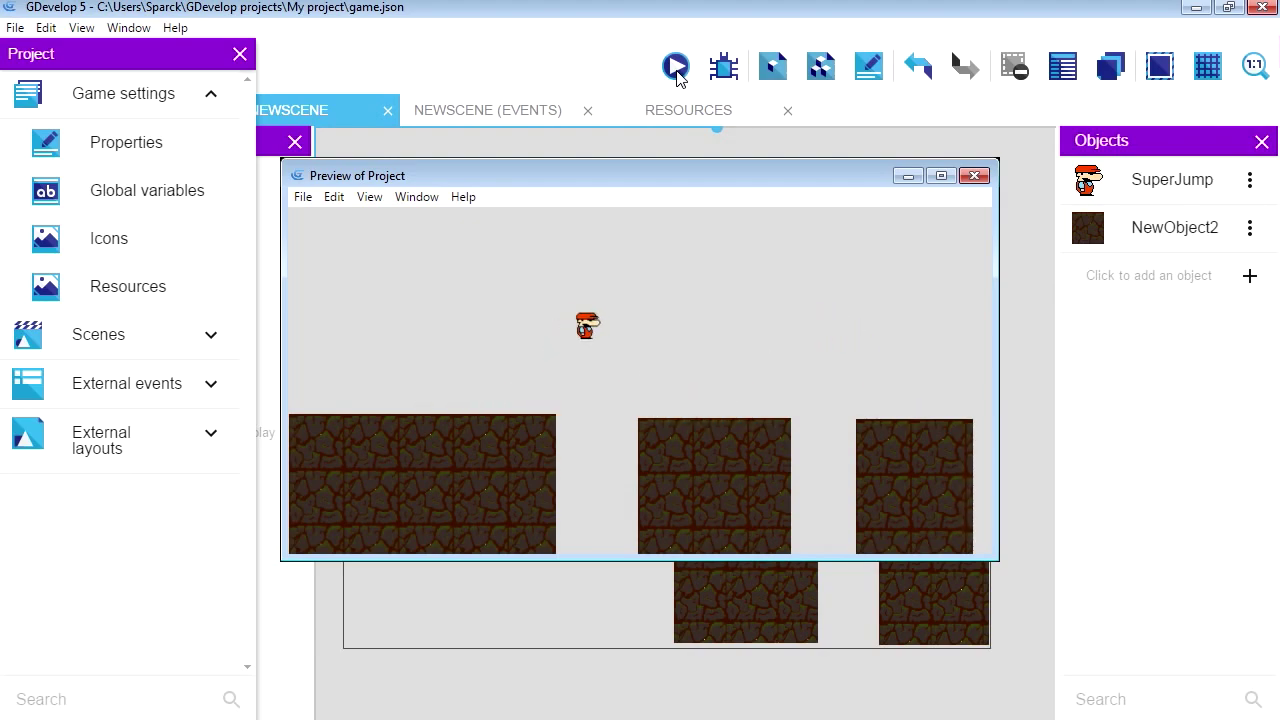
pyautogui.press('Right')
pyautogui.press('Up')
pyautogui.press('Left')
pyautogui.press('Up')
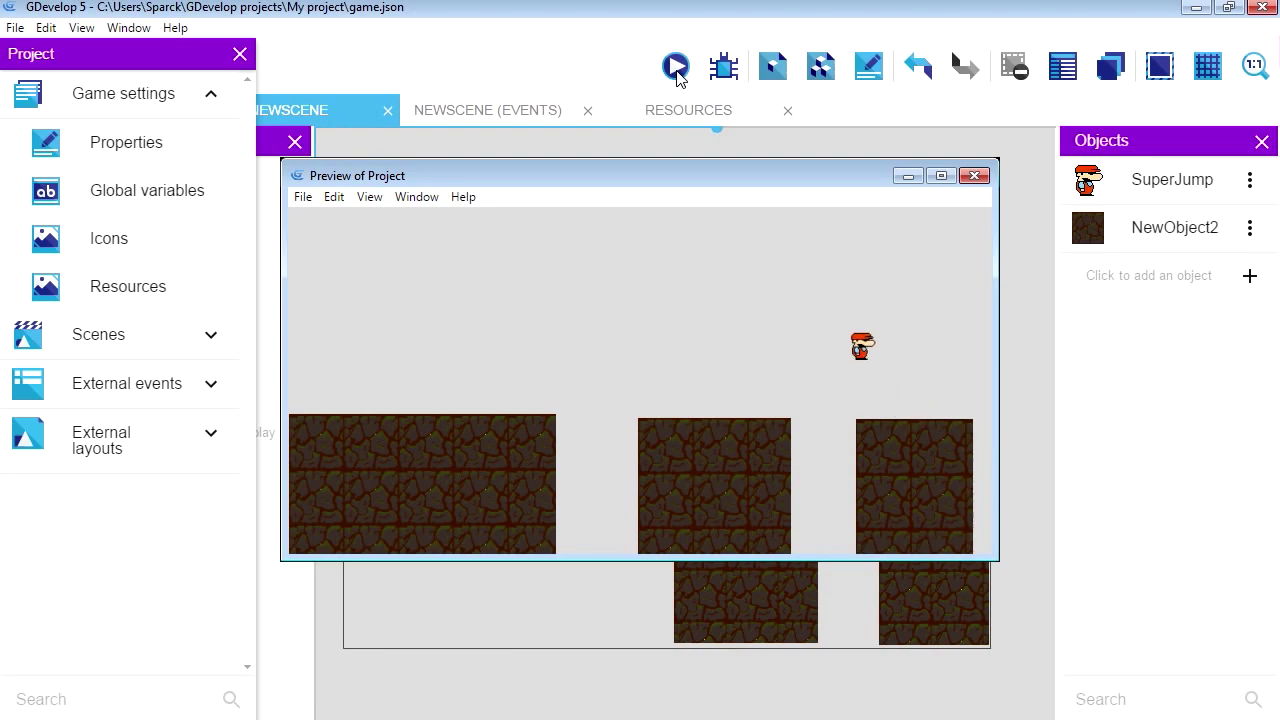
pyautogui.press('Up')
pyautogui.press('Right')
pyautogui.press('Up')
pyautogui.press('Up')
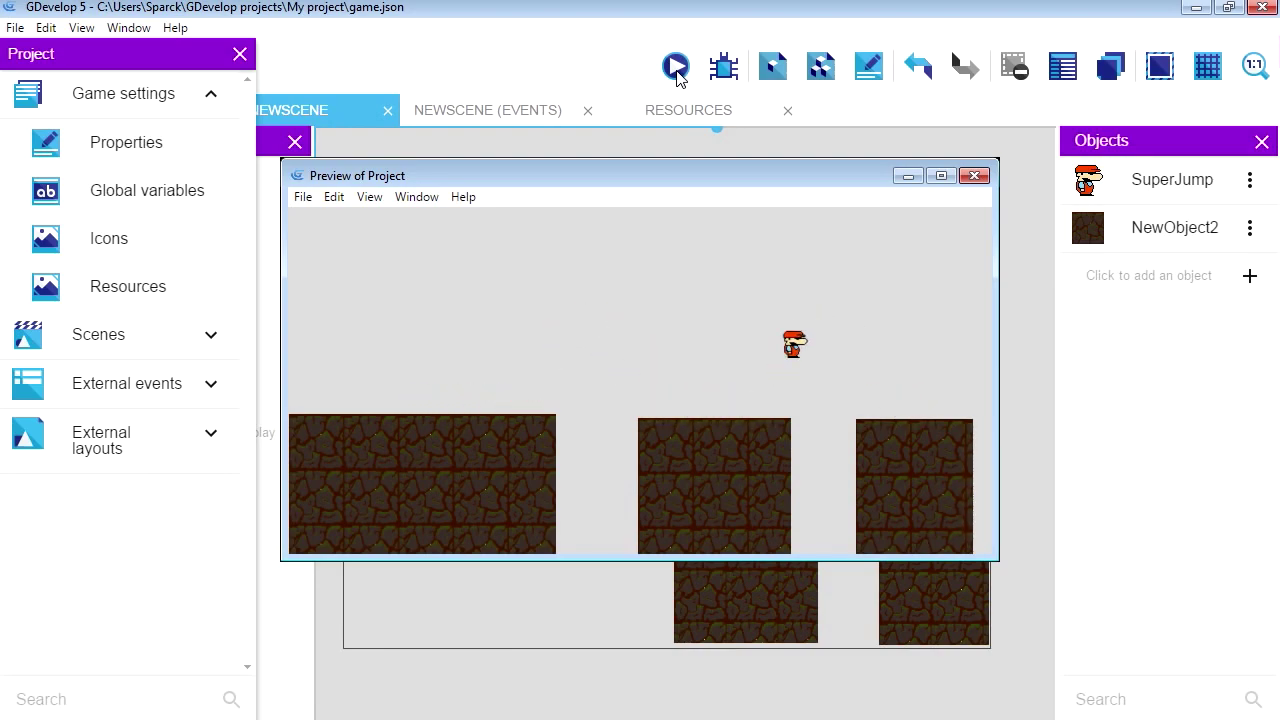
pyautogui.press('Left')
pyautogui.press('Up')
pyautogui.press('Up')
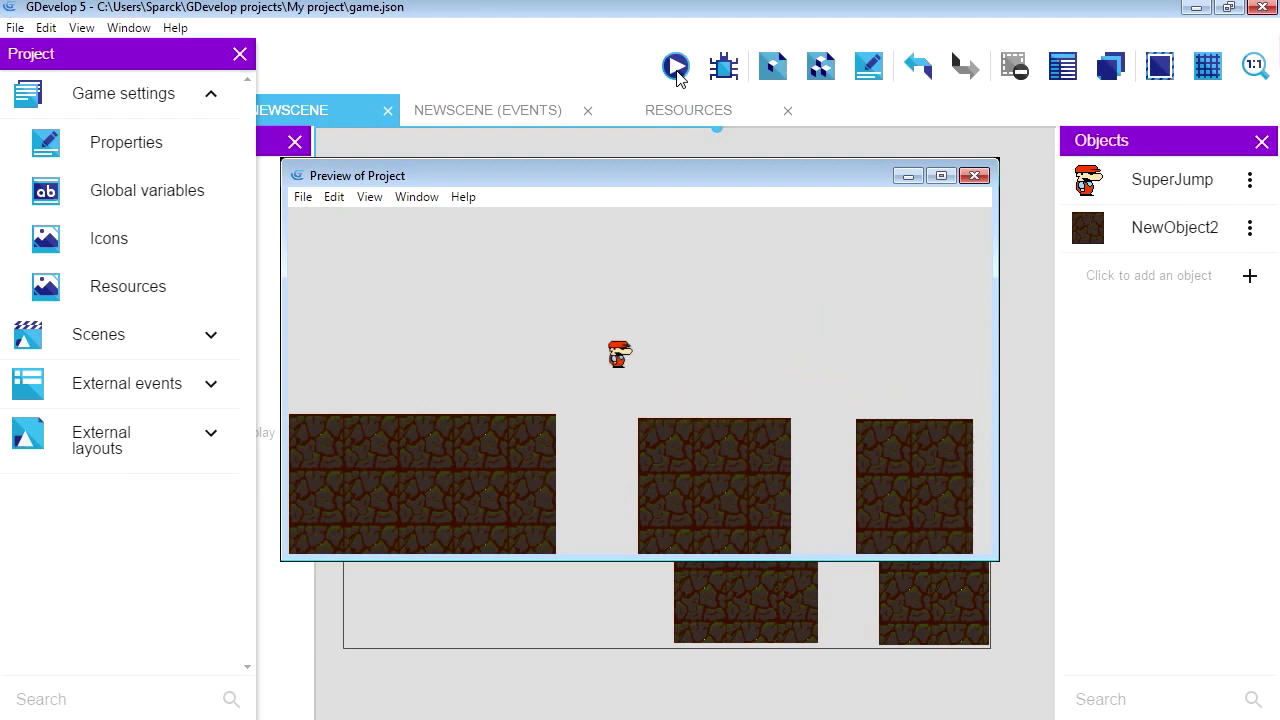
pyautogui.press('Right')
pyautogui.press('Up')
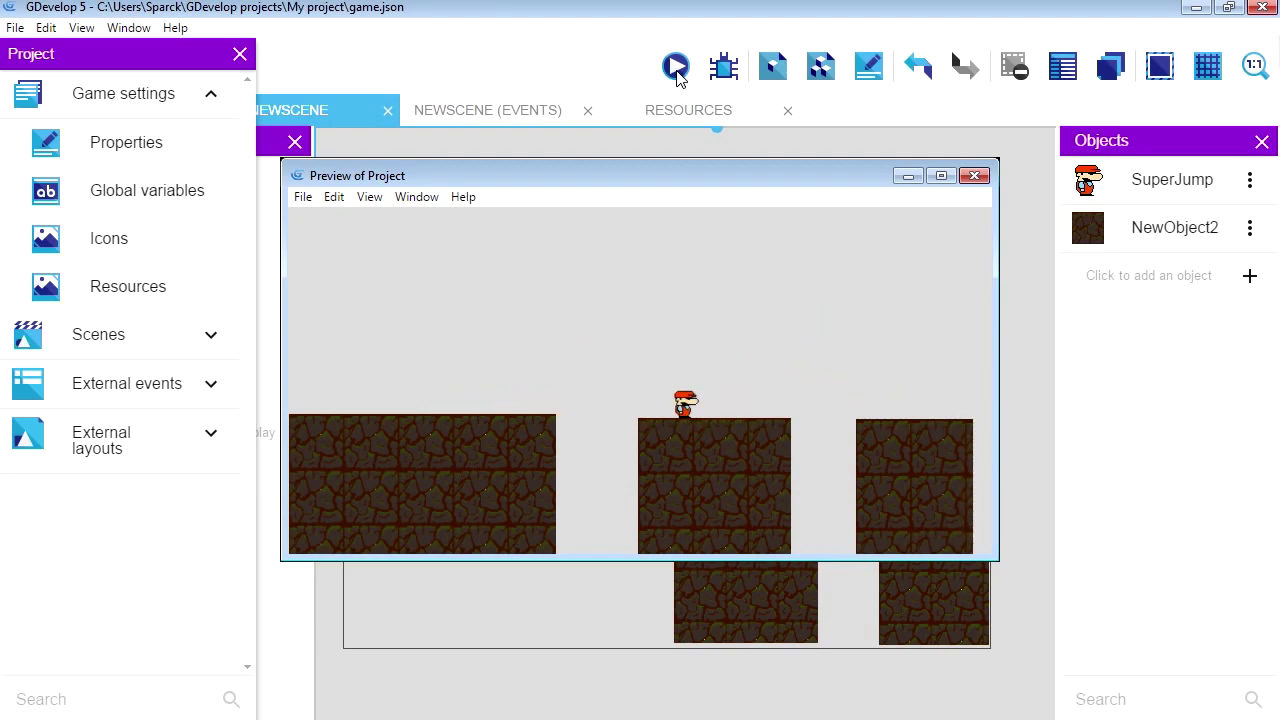
pyautogui.press('Left')
pyautogui.press('Up')
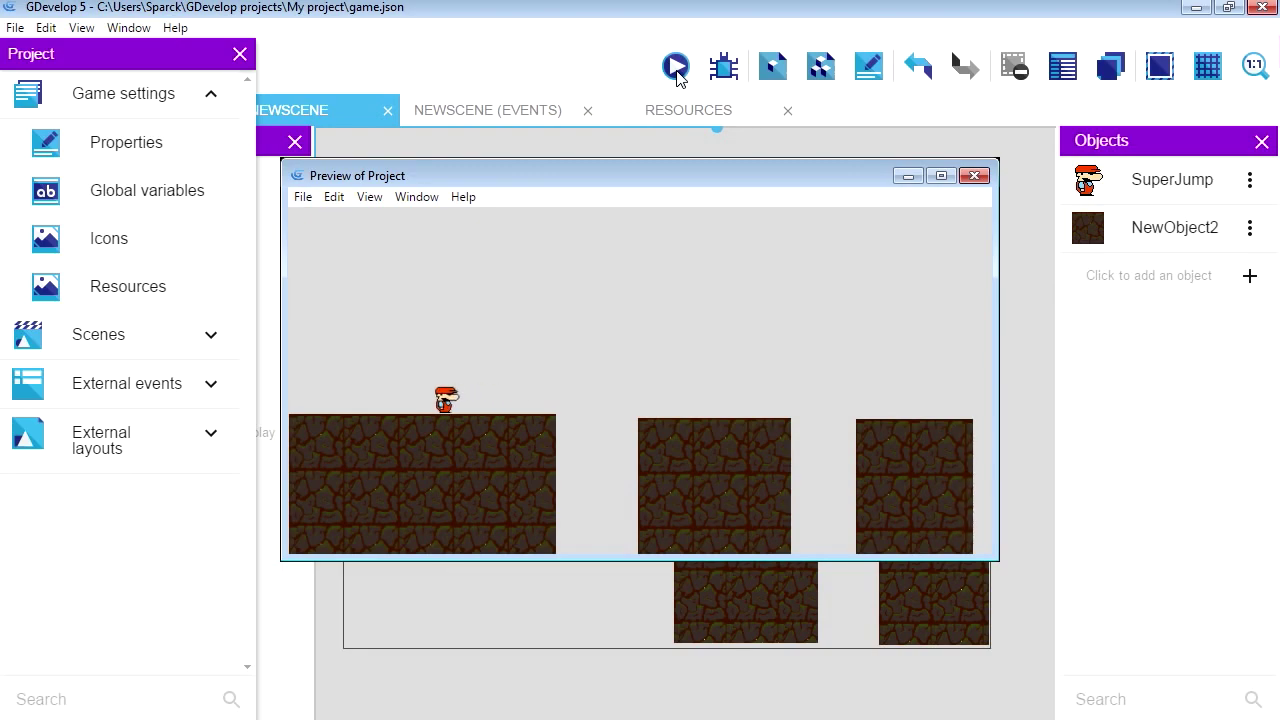
# Close the preview window and switch to the NEWSCENE events sheet
pyautogui.moveTo(594, 176); pyautogui.dragTo(608, 155)
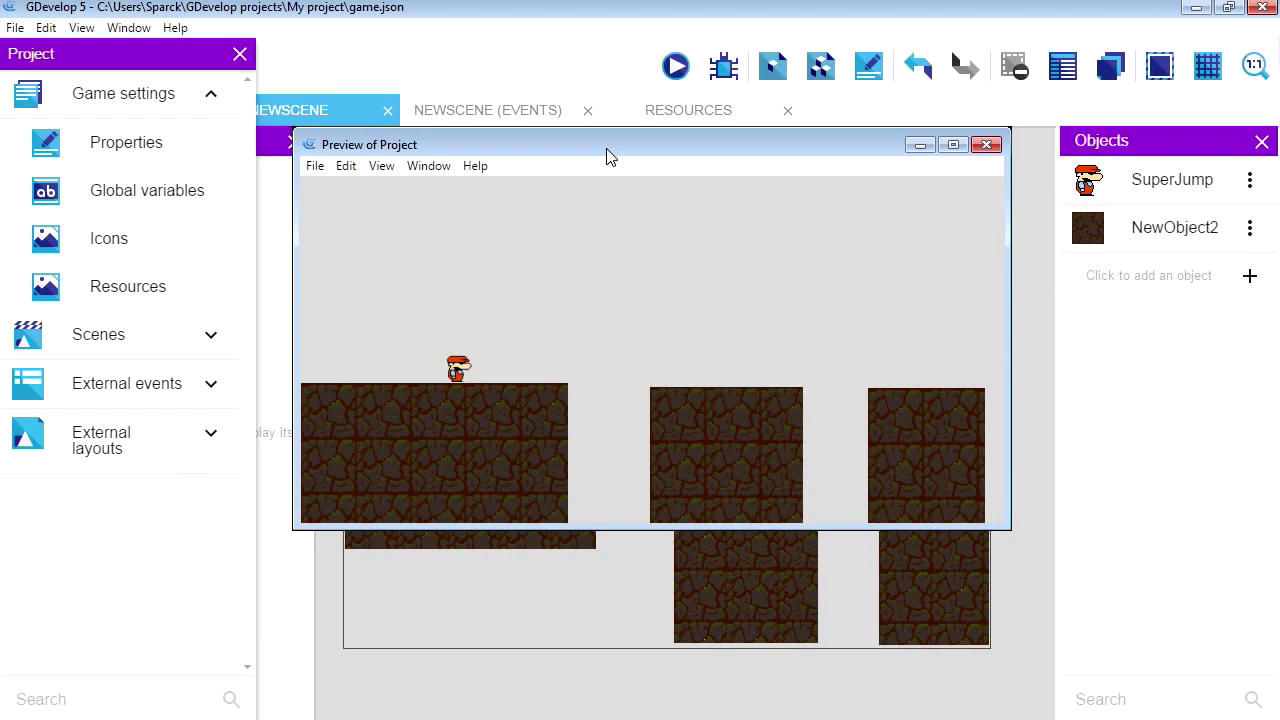
pyautogui.click(986, 146)
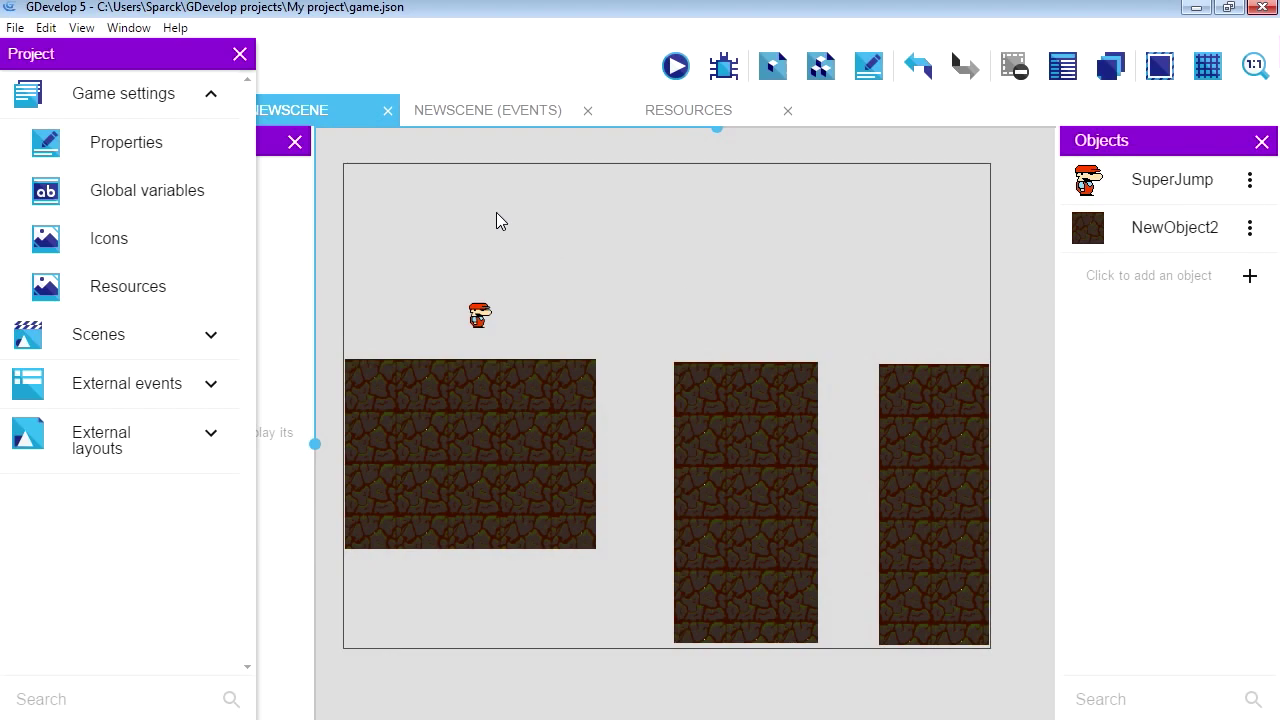
pyautogui.click(504, 114)
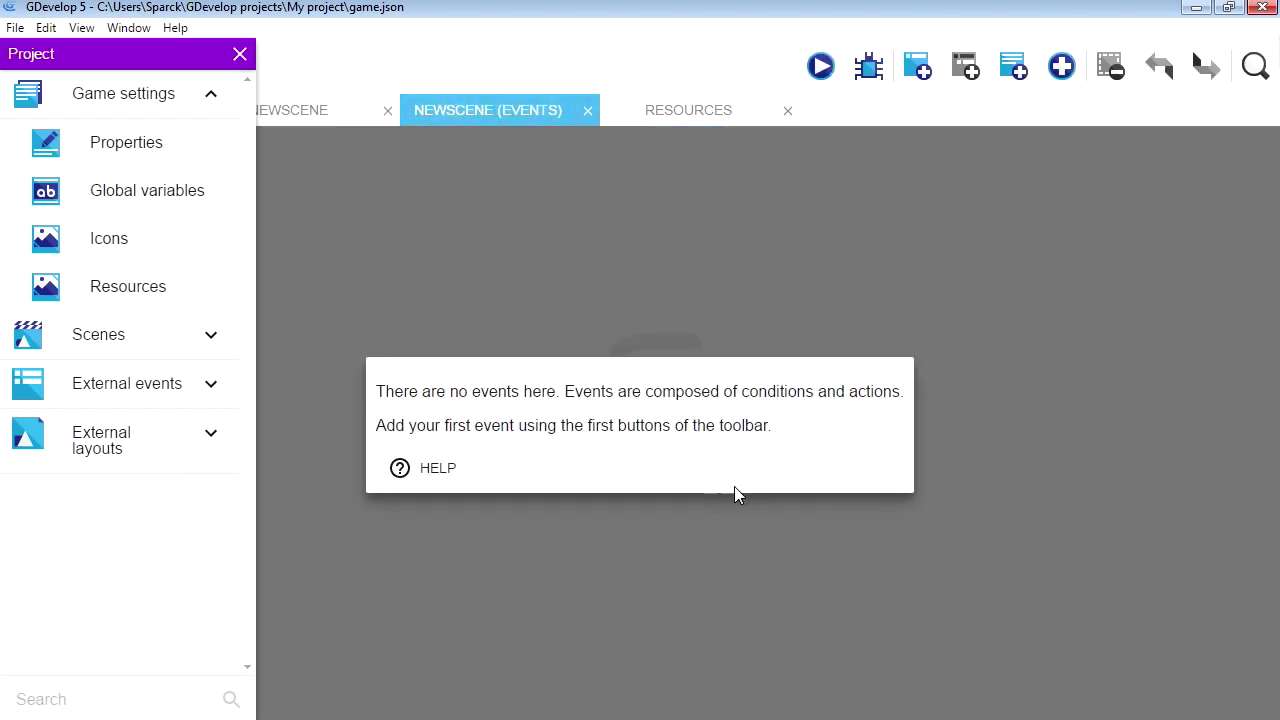
# Add a new event with a Keyboard 'Key pressed' condition for the Left key
pyautogui.click(923, 76)
pyautogui.click(590, 257)
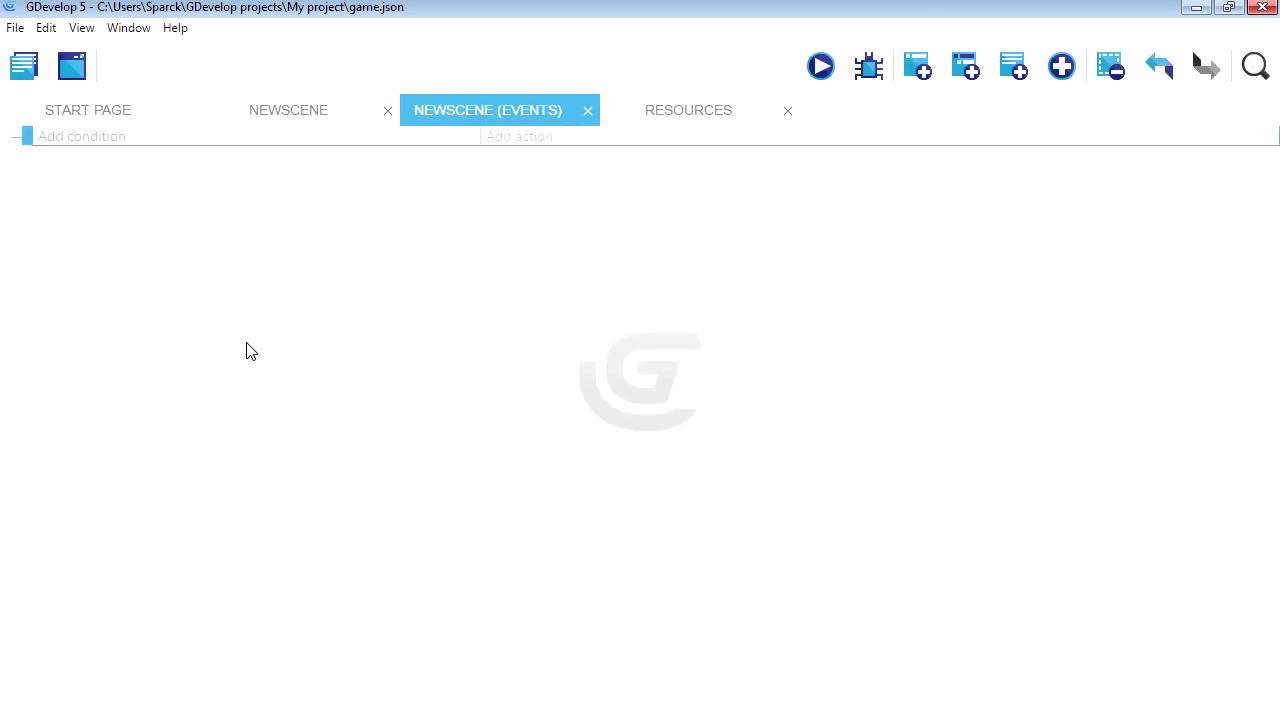
pyautogui.click(78, 138)
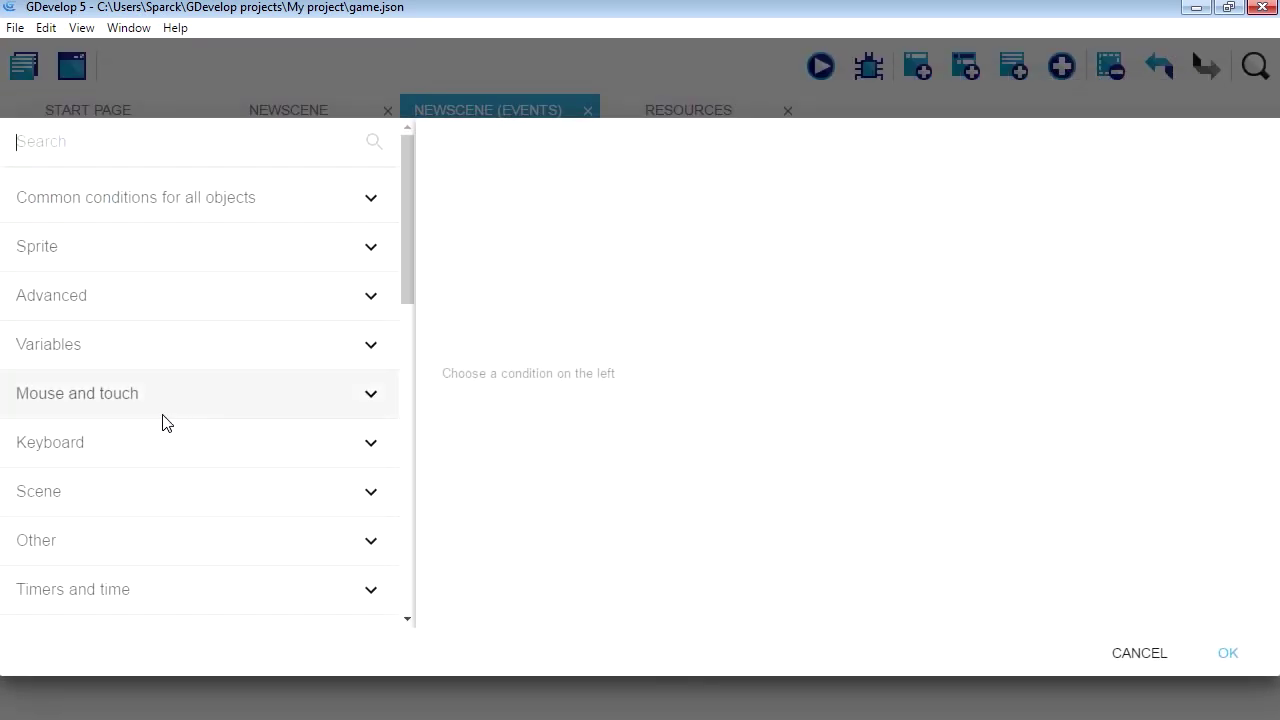
pyautogui.click(151, 444)
pyautogui.scroll(-1, 230, 577)
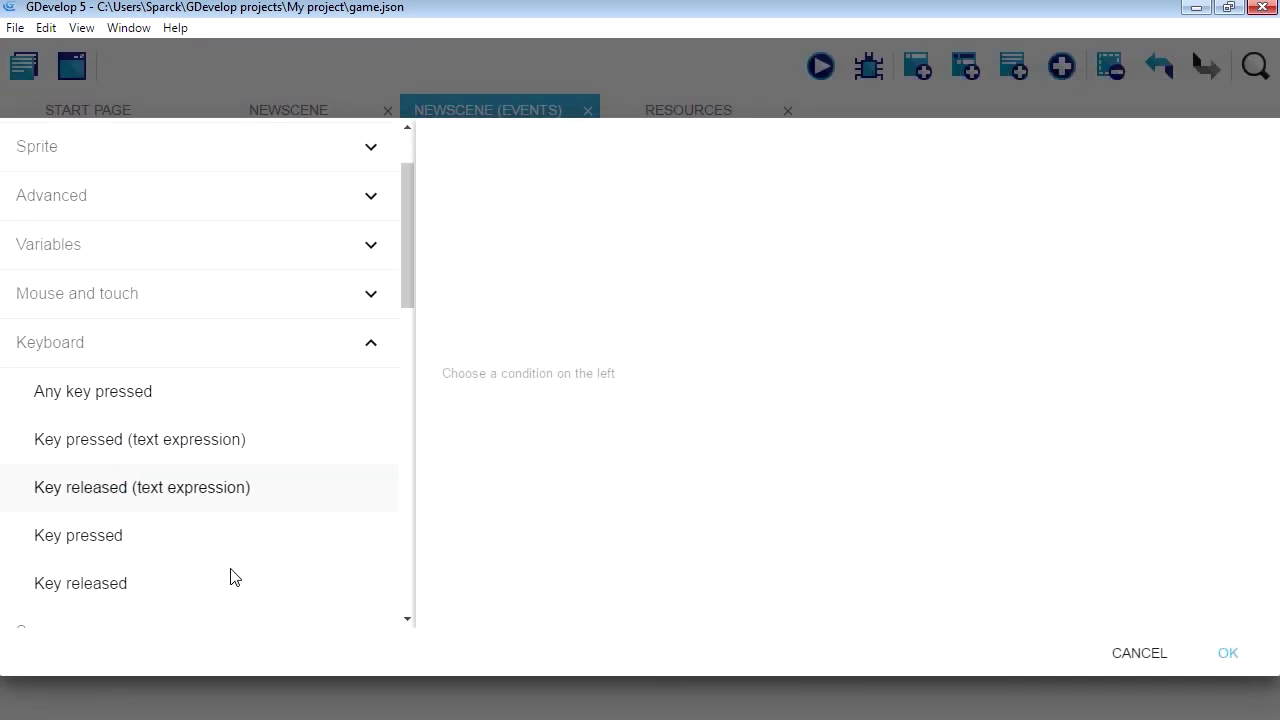
pyautogui.scroll(-1, 230, 577)
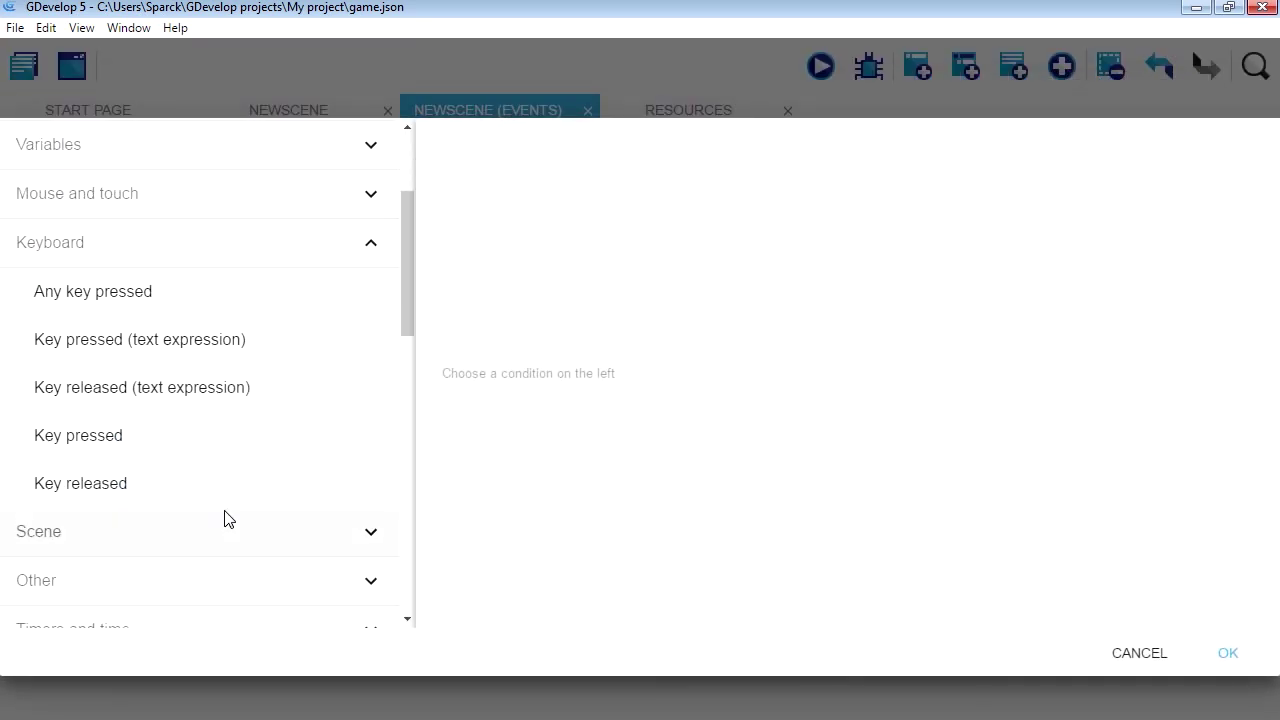
pyautogui.click(174, 449)
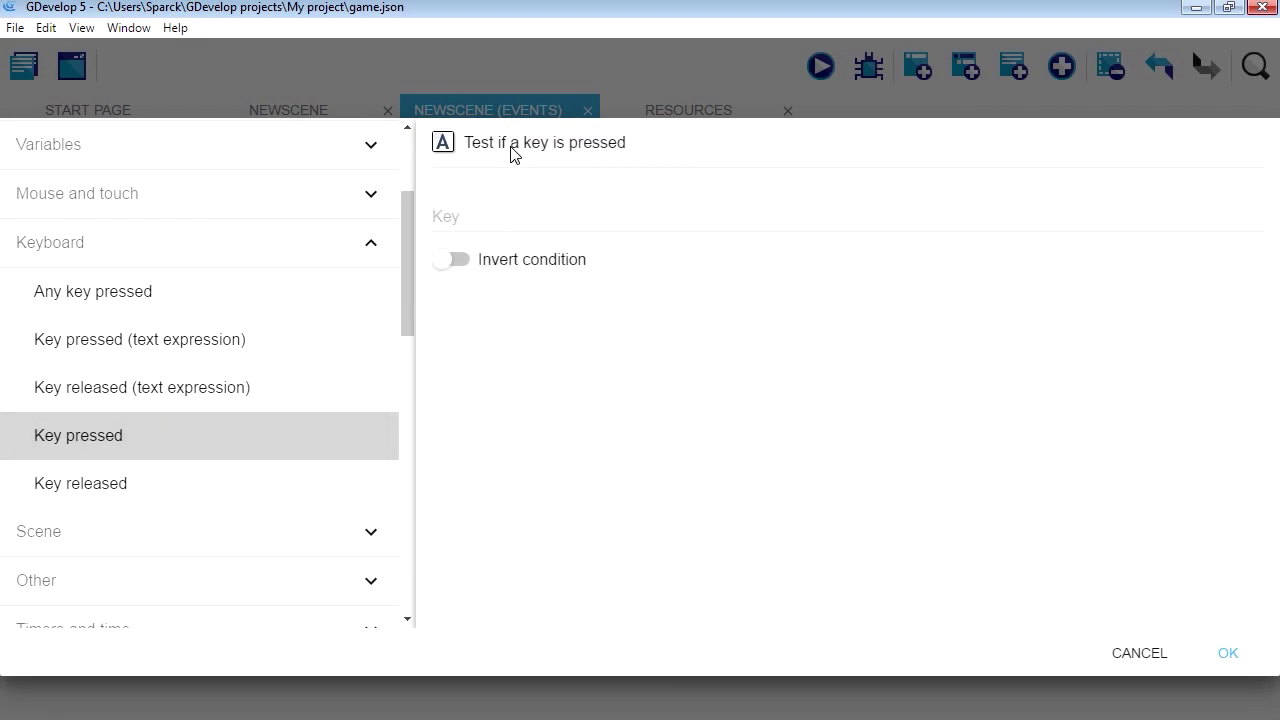
pyautogui.click(445, 216)
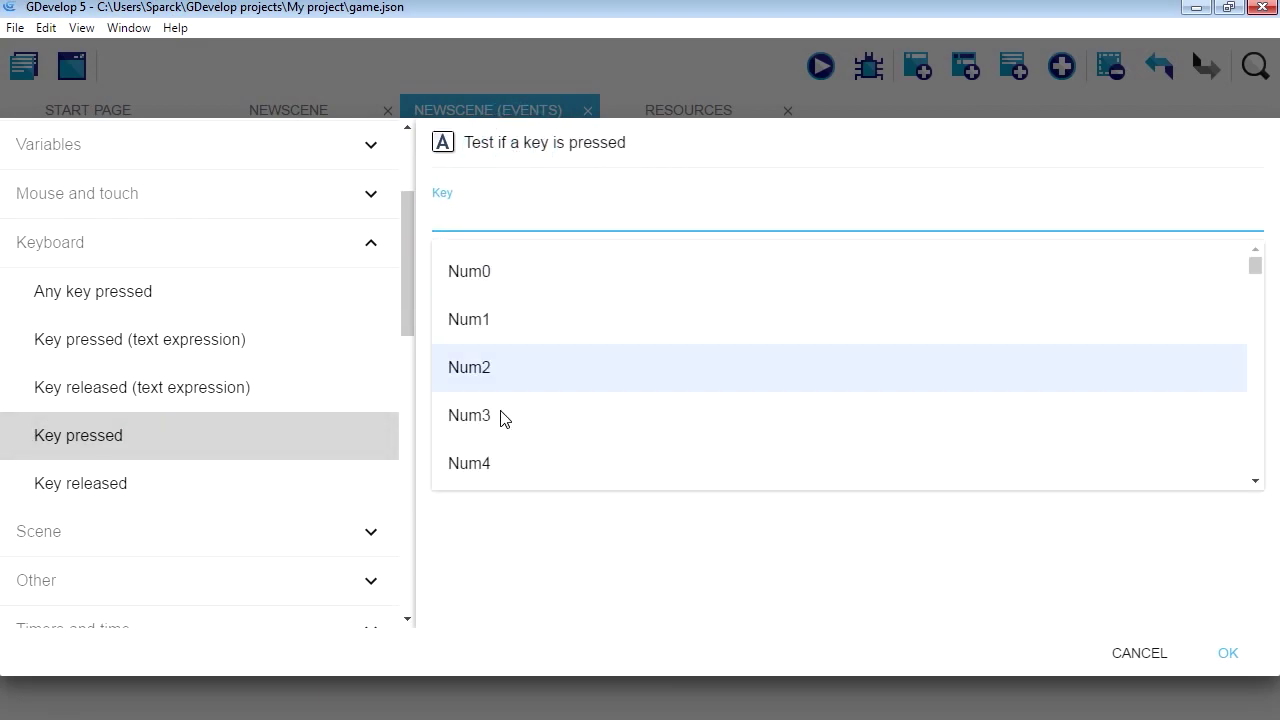
pyautogui.scroll(-4, 500, 418)
pyautogui.write('l')
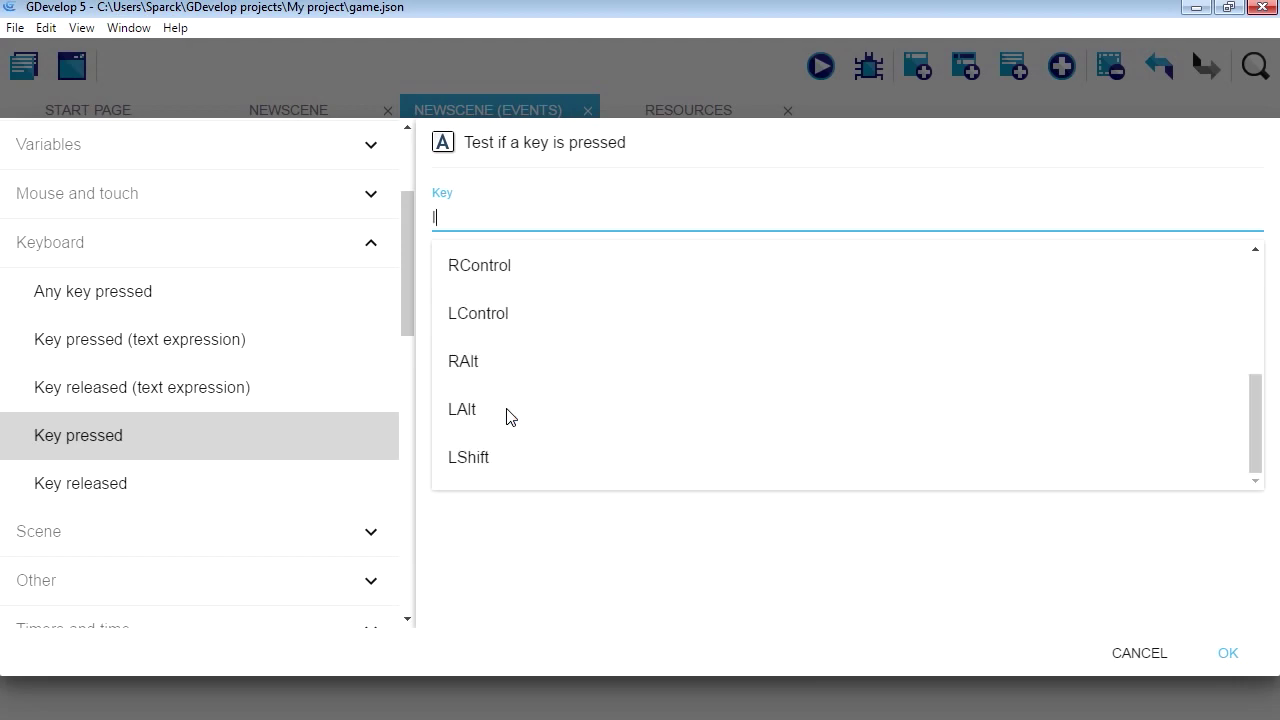
pyautogui.write('ef')
pyautogui.click(603, 276)
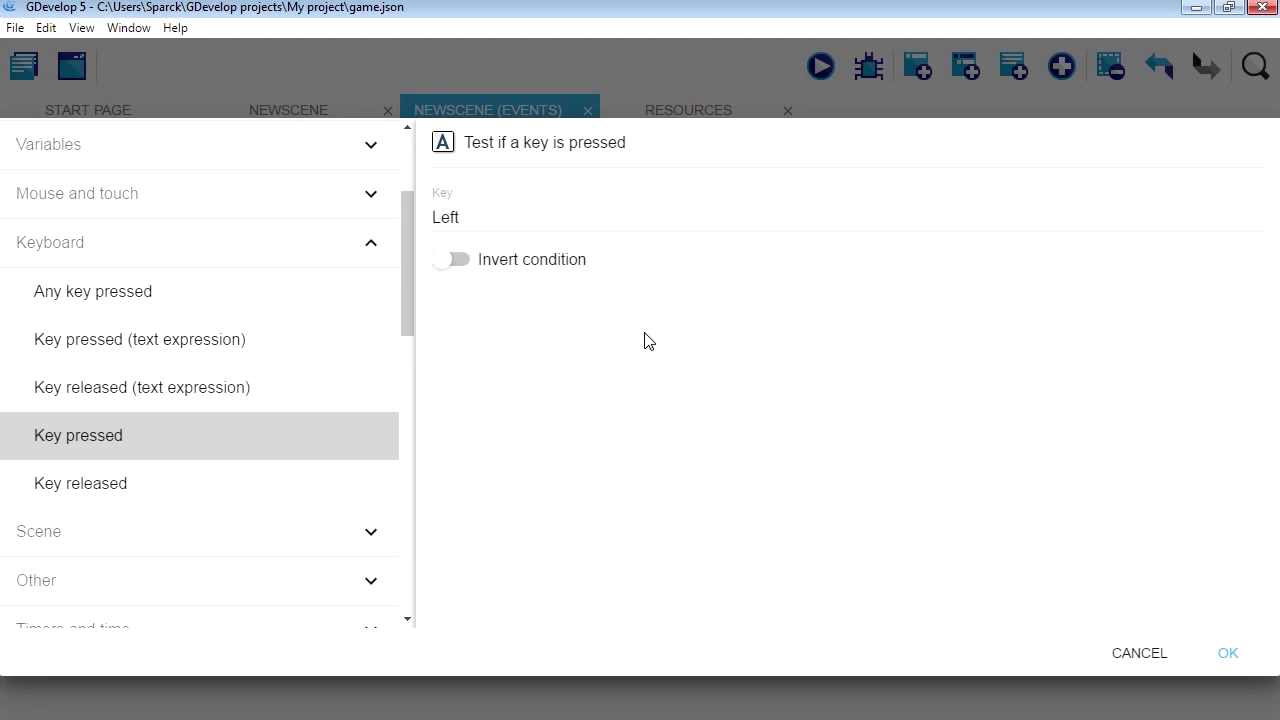
pyautogui.click(1227, 653)
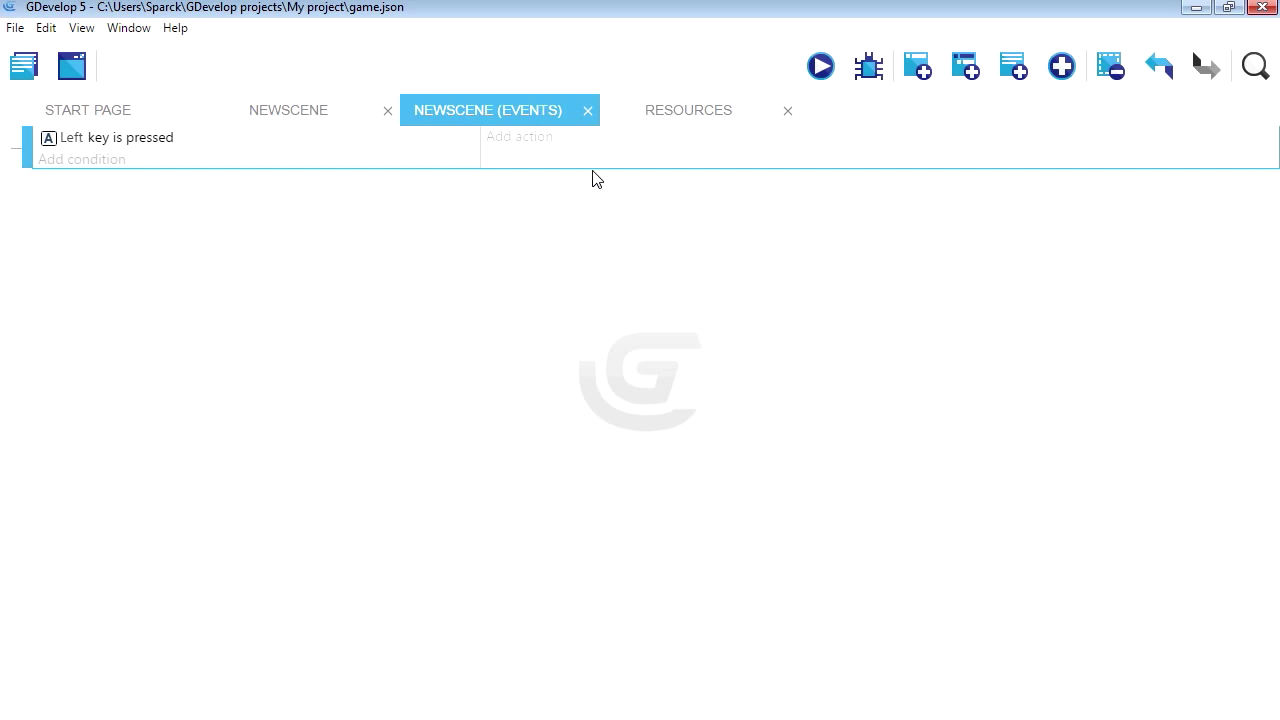
# Add a Sprite 'Flip the object horizontally' action on SuperJump, set to yes
pyautogui.click(533, 147)
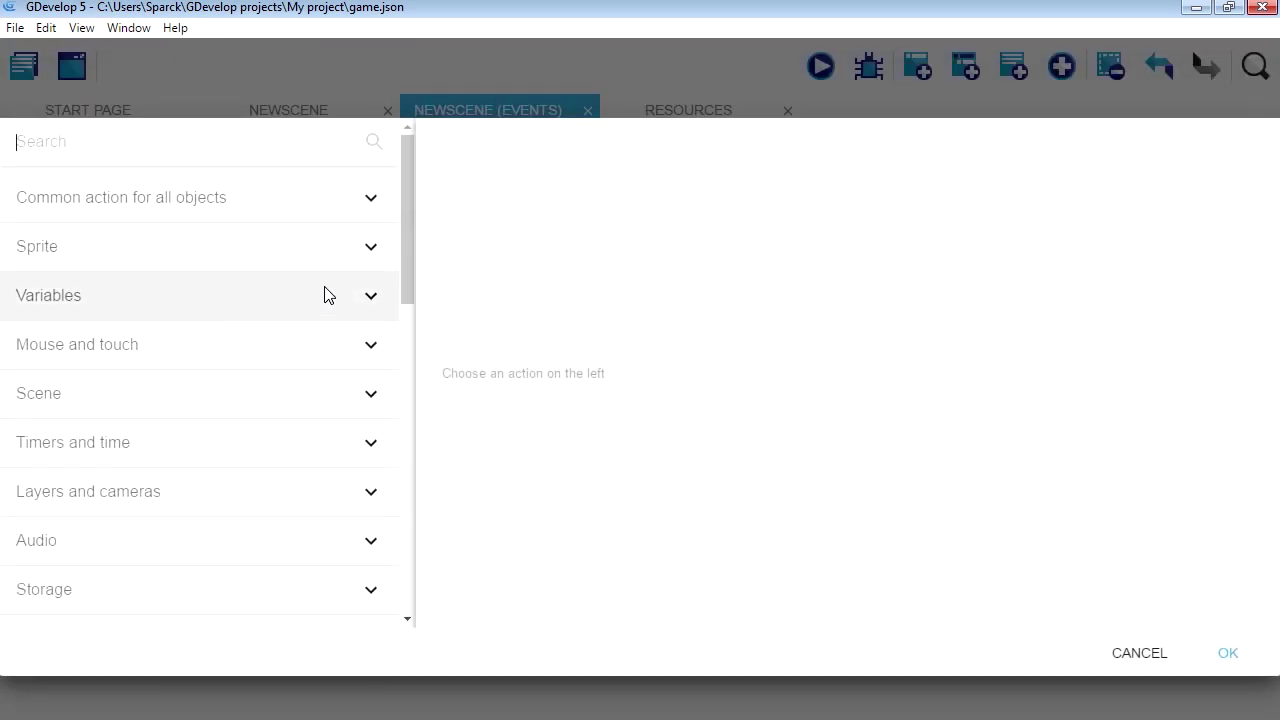
pyautogui.click(368, 247)
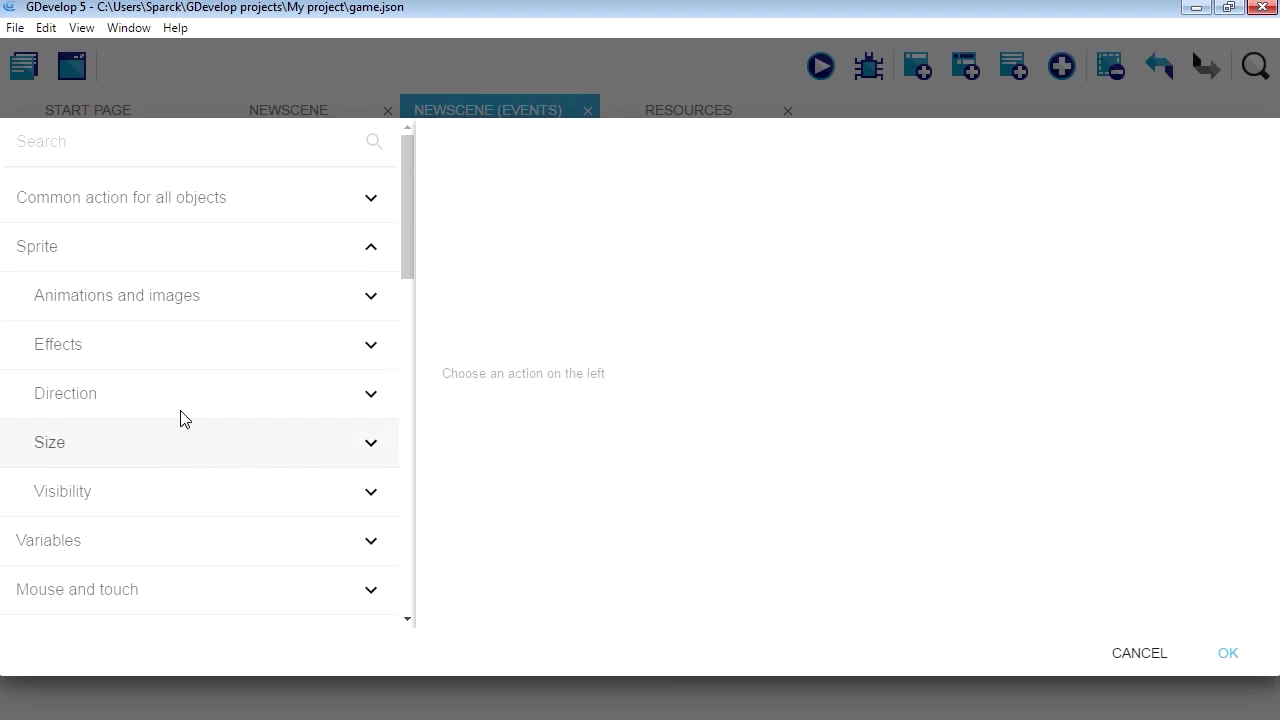
pyautogui.click(310, 346)
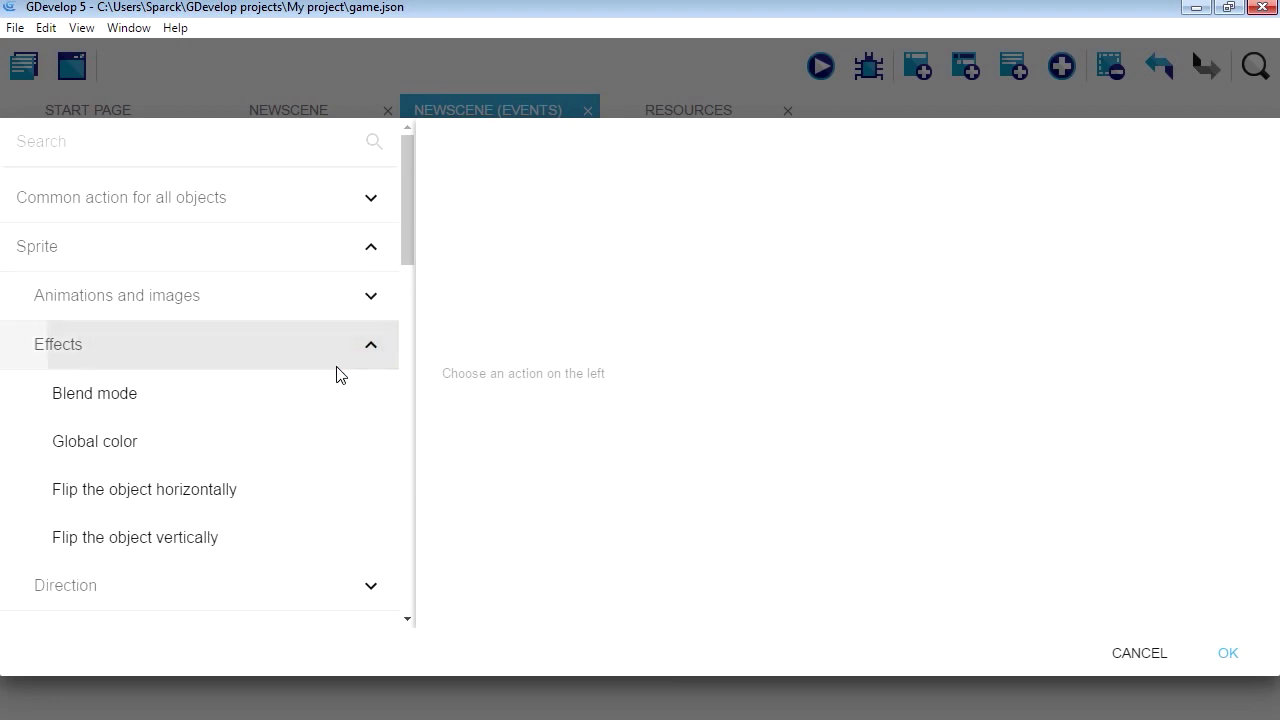
pyautogui.click(235, 495)
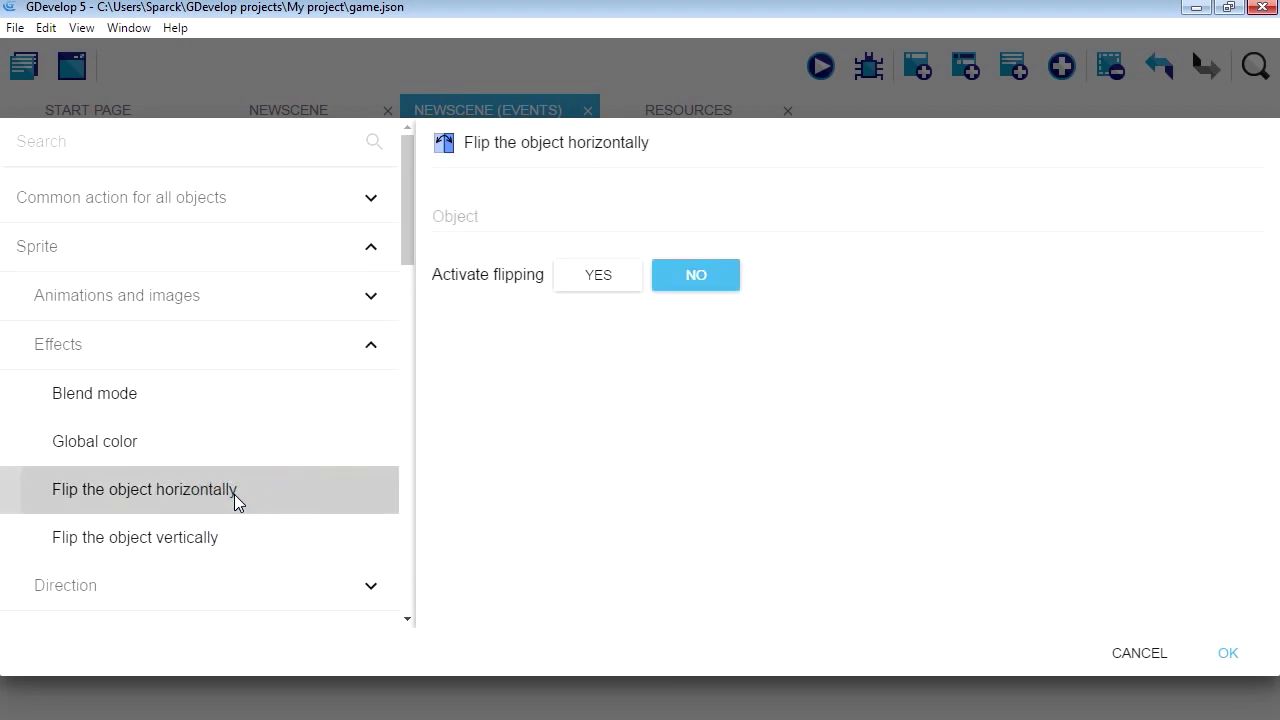
pyautogui.click(597, 284)
pyautogui.click(500, 214)
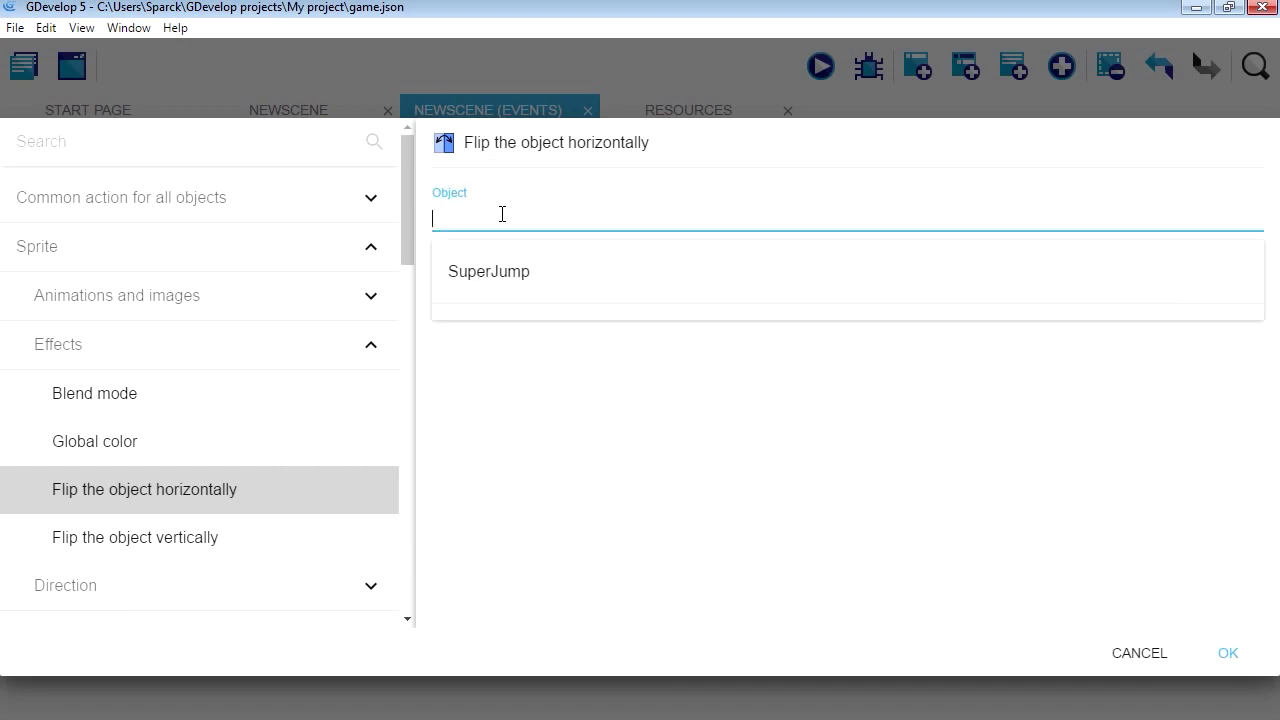
pyautogui.click(505, 274)
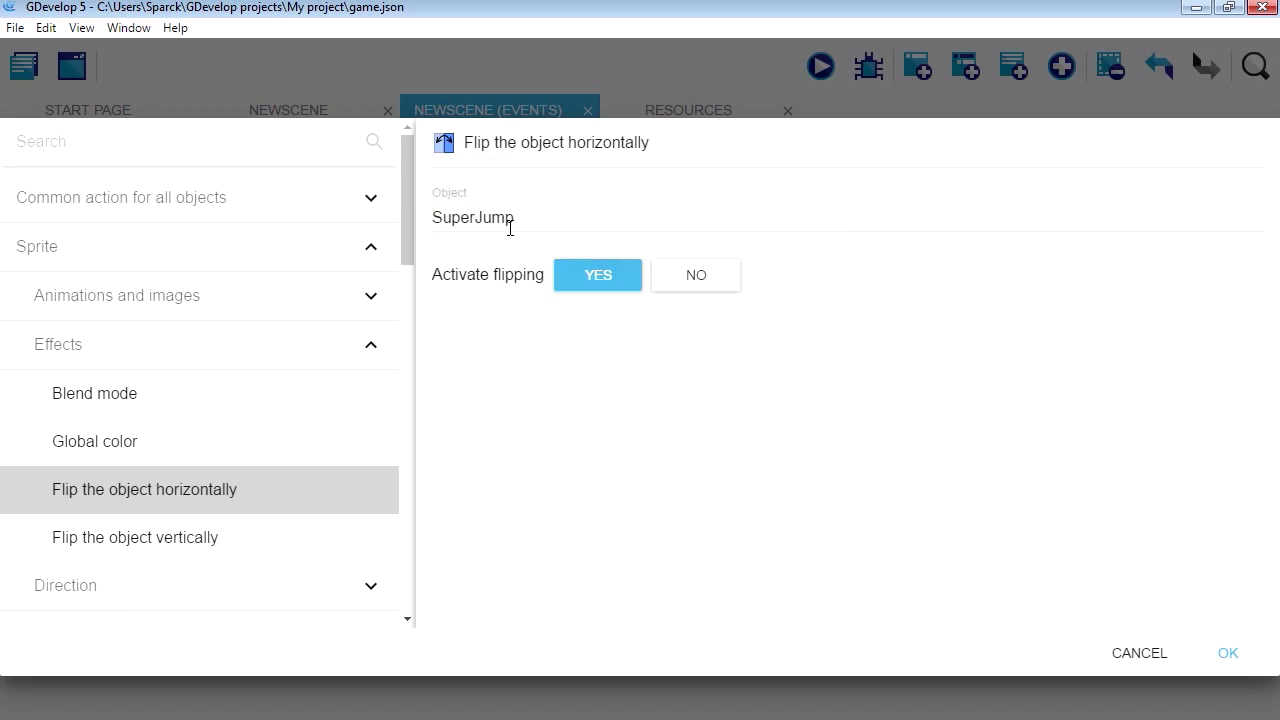
pyautogui.click(1226, 652)
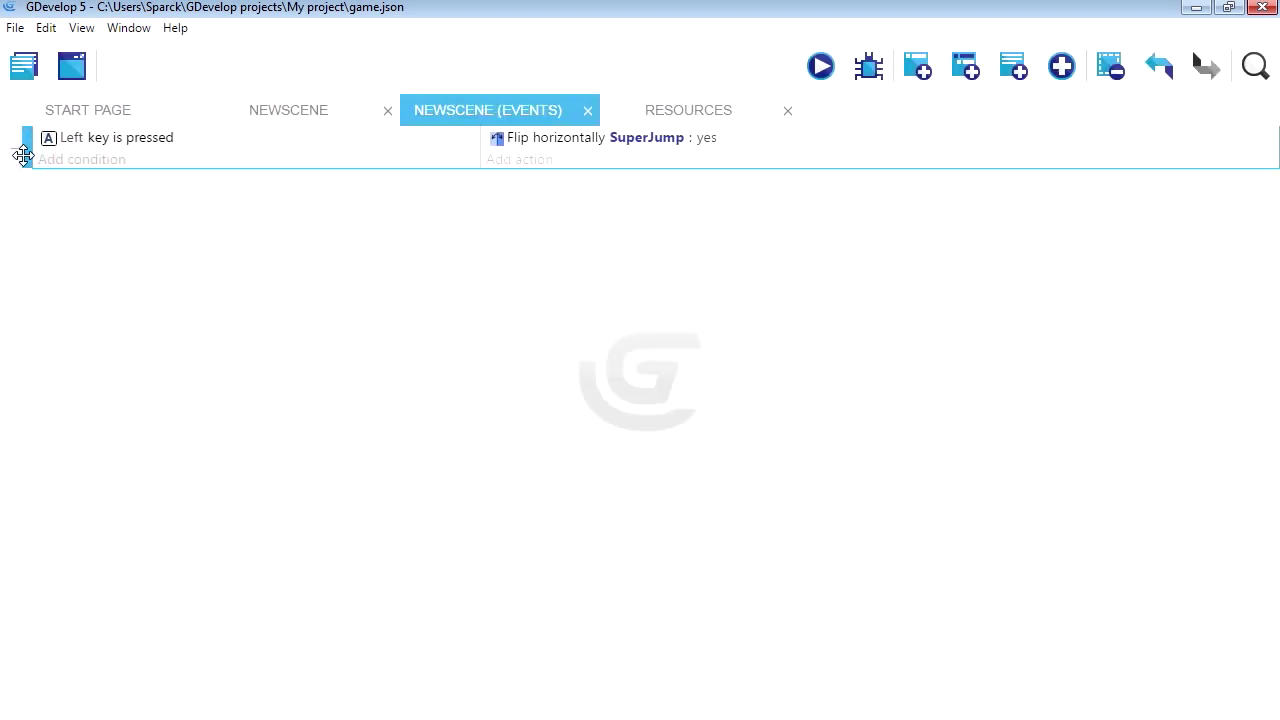
# Duplicate the Left-key event and change the copy's key condition to Right
pyautogui.hotkey('ctrl', 'v')
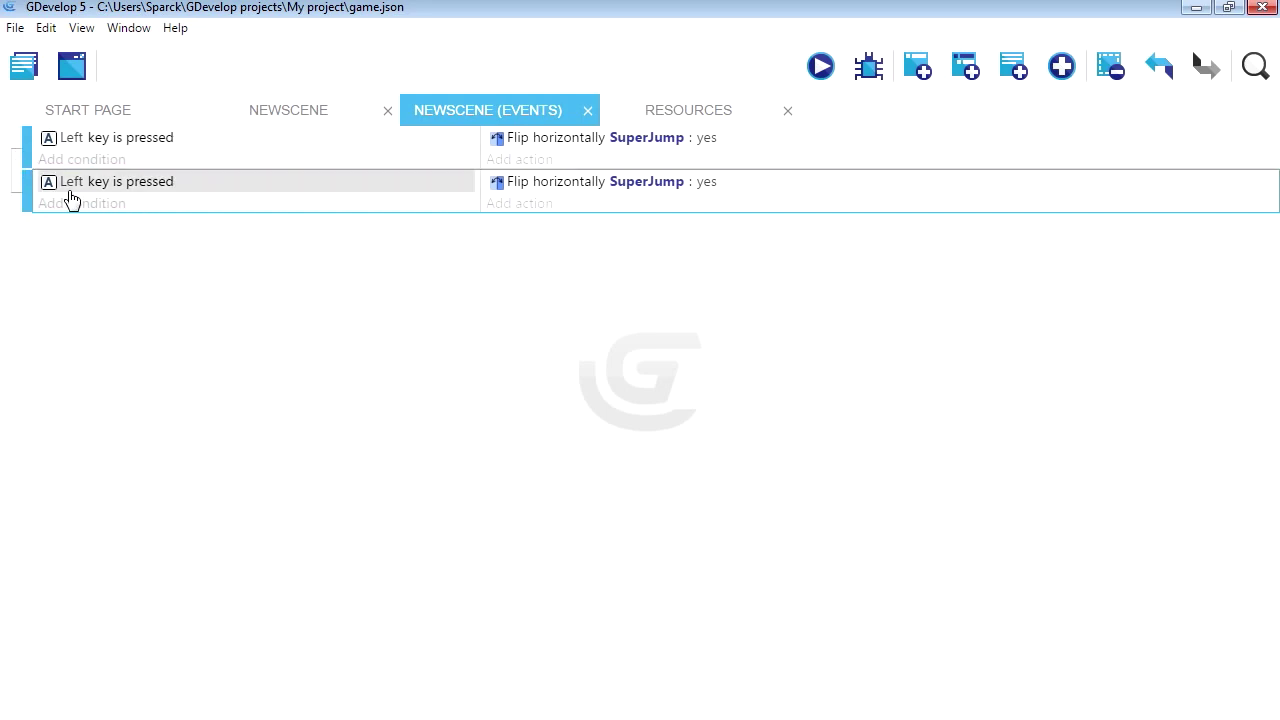
pyautogui.click(70, 182)
pyautogui.click(116, 188)
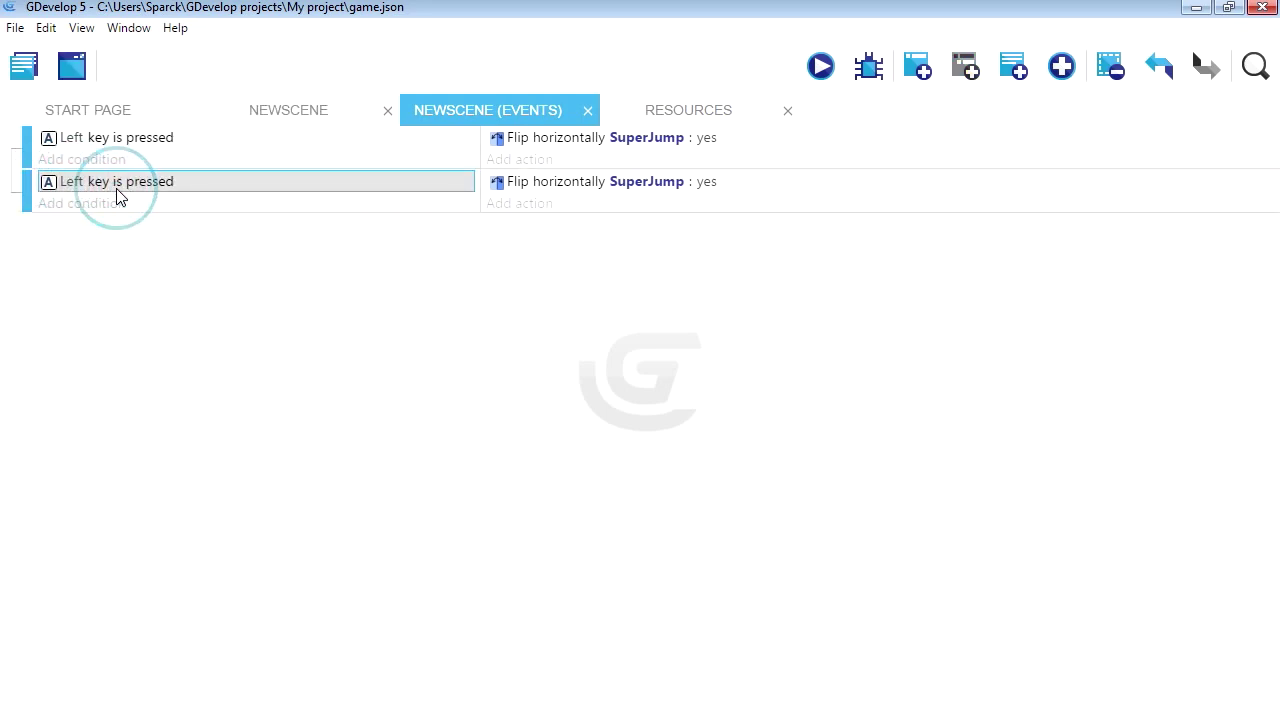
pyautogui.doubleClick(142, 190)
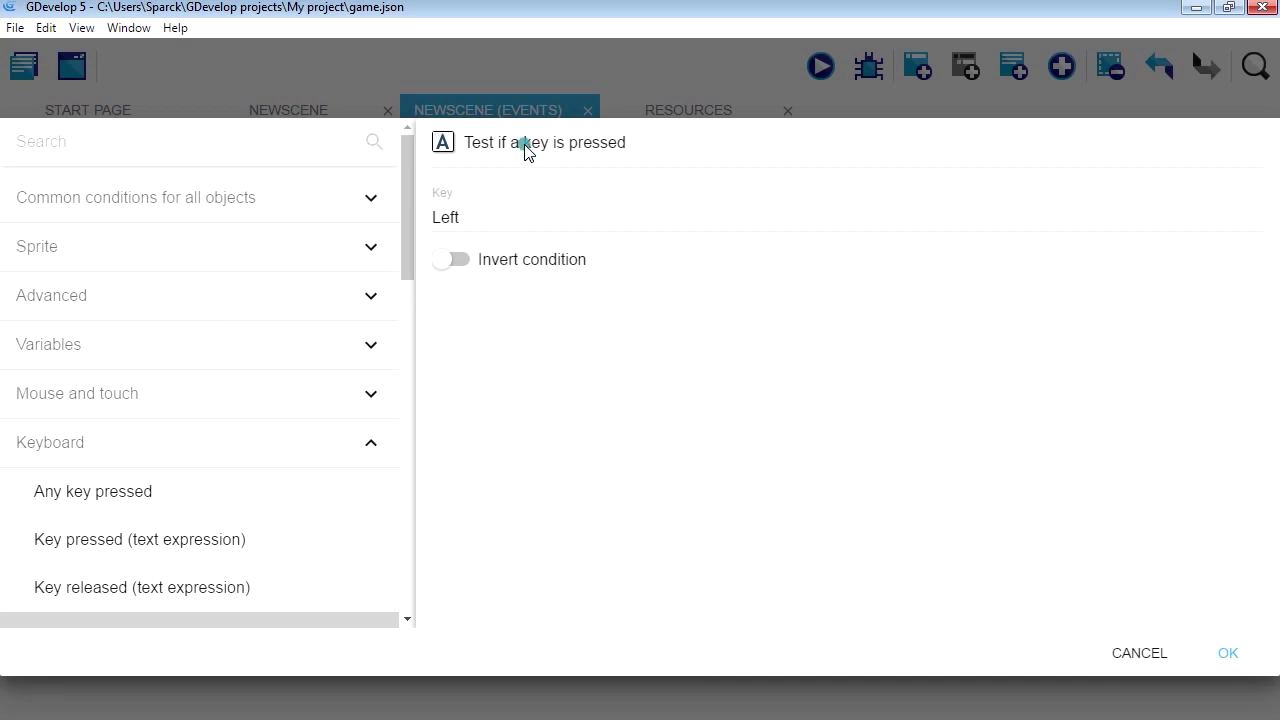
pyautogui.click(488, 217)
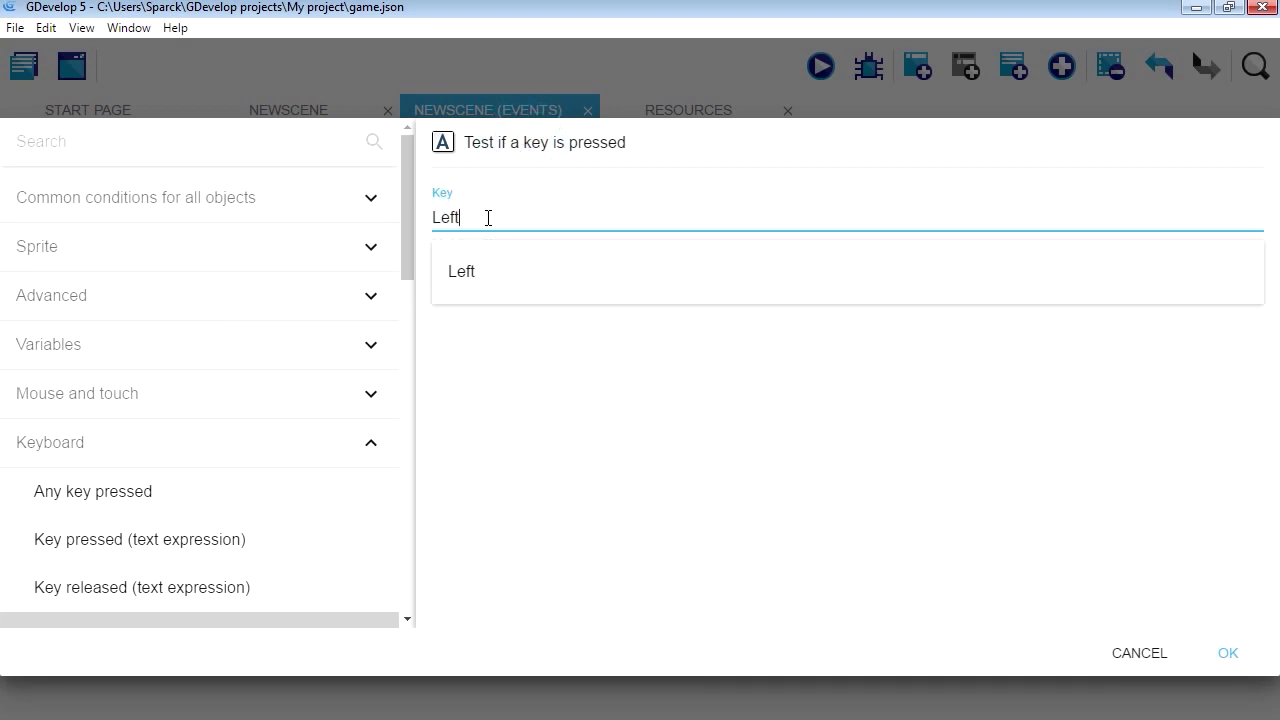
pyautogui.press('BackSpace')
pyautogui.press('BackSpace')
pyautogui.press('BackSpace')
pyautogui.press('BackSpace')
pyautogui.write('right')
pyautogui.click(479, 279)
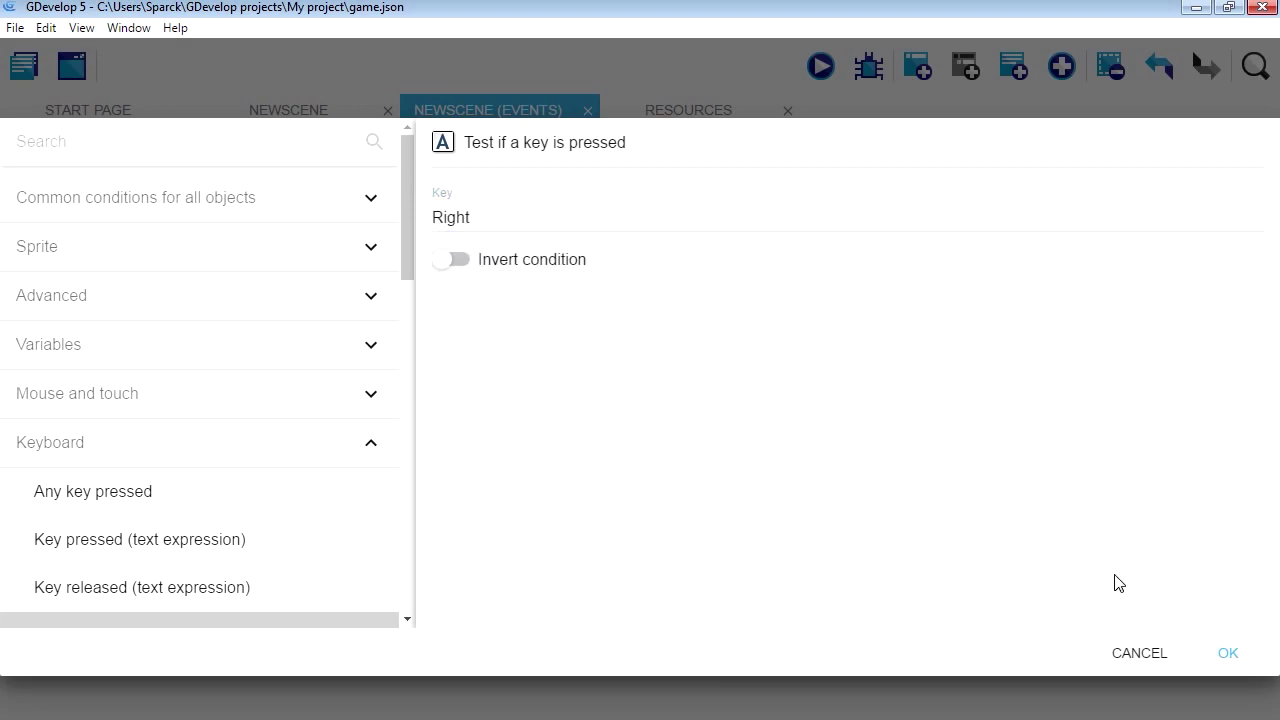
pyautogui.click(1226, 651)
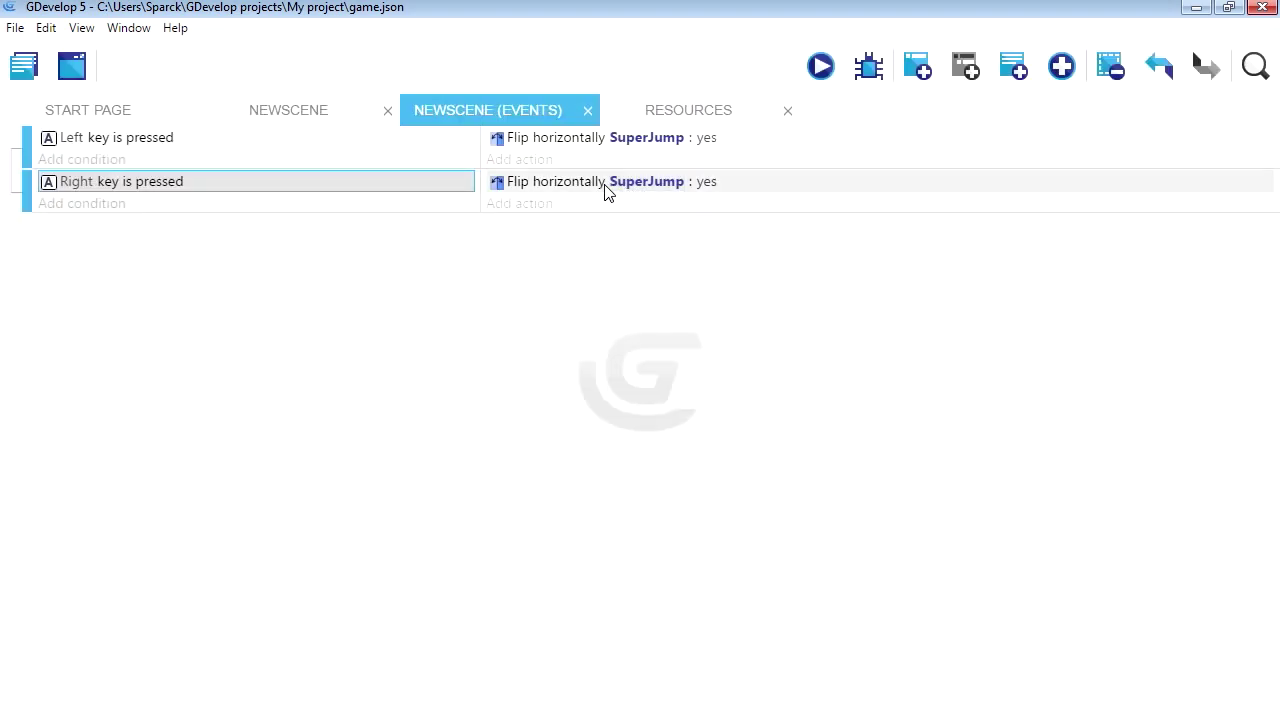
# Set the second event's SuperJump flip parameter to no
pyautogui.click(694, 186)
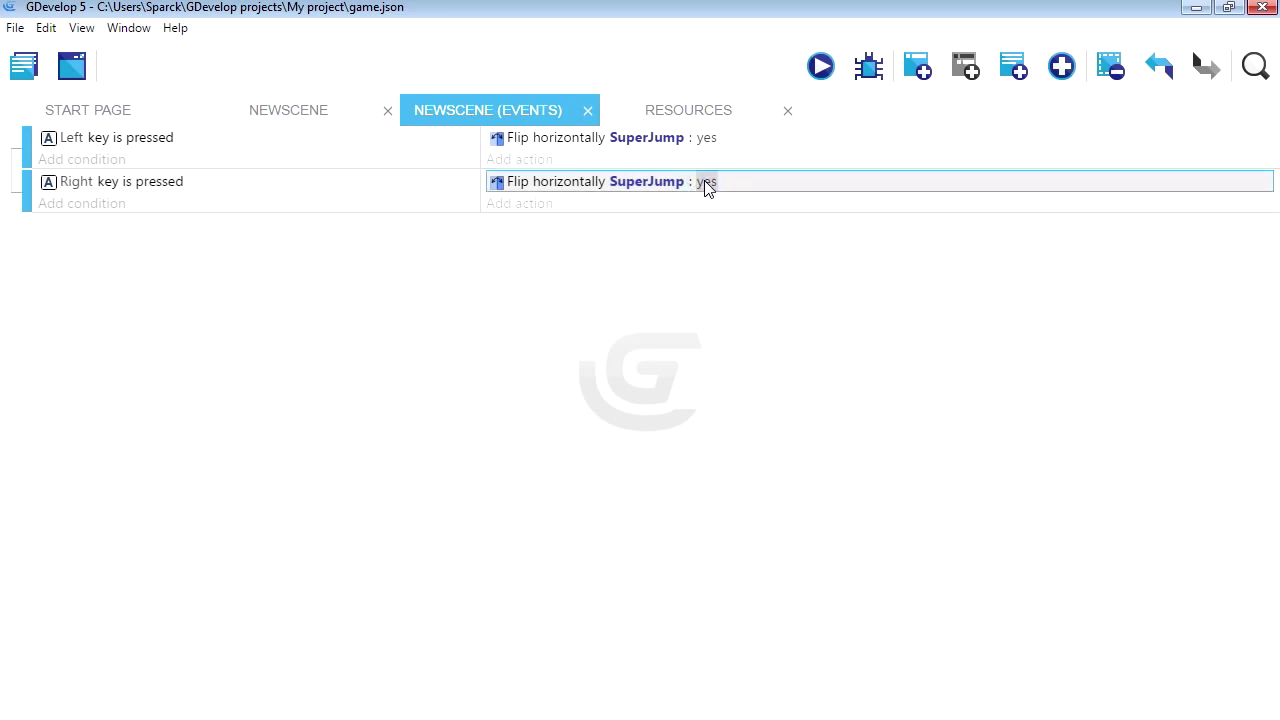
pyautogui.click(708, 186)
pyautogui.click(823, 237)
pyautogui.click(772, 370)
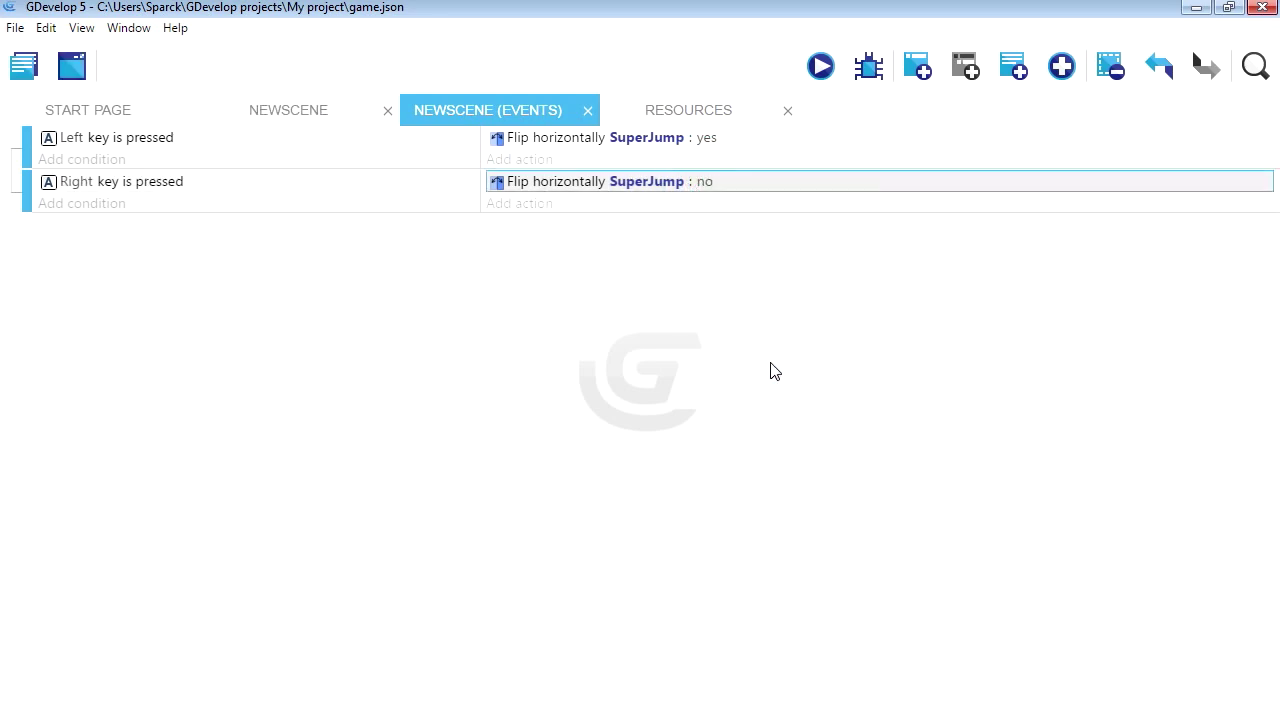
# Launch the preview and walk SuperJump left and right, jumping with space
pyautogui.click(821, 64)
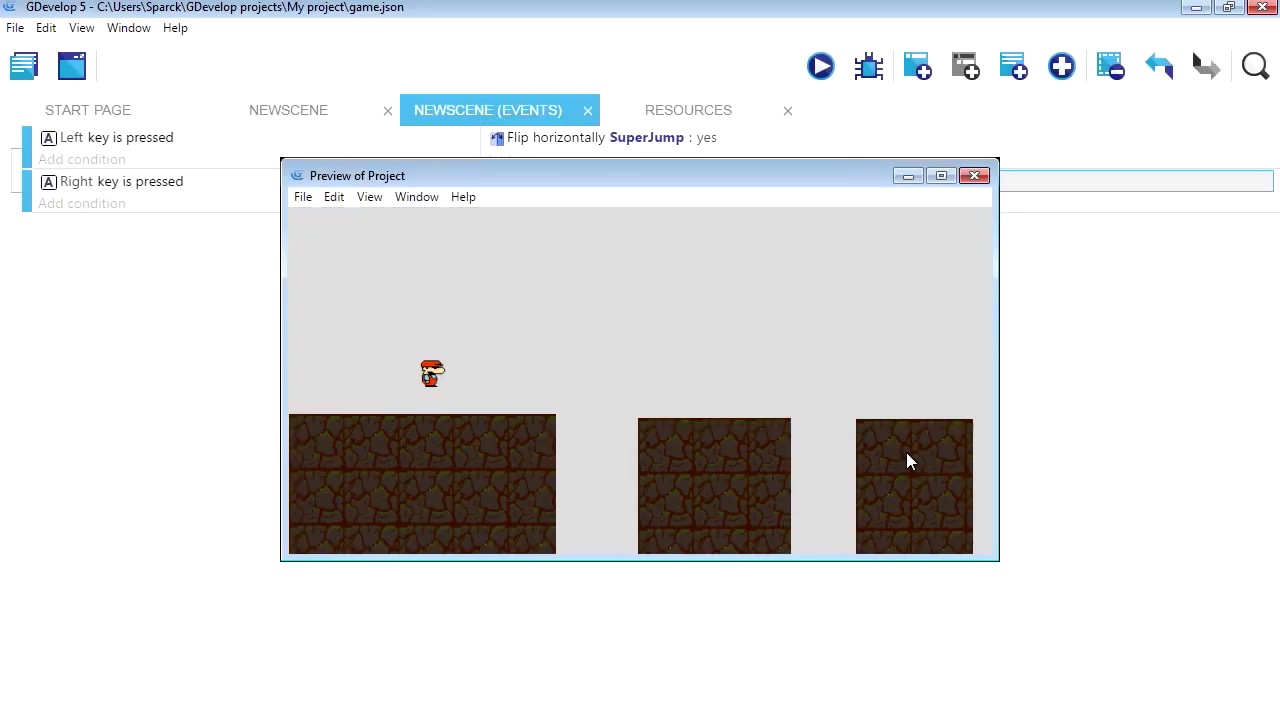
pyautogui.press('Left')
pyautogui.press('Right')
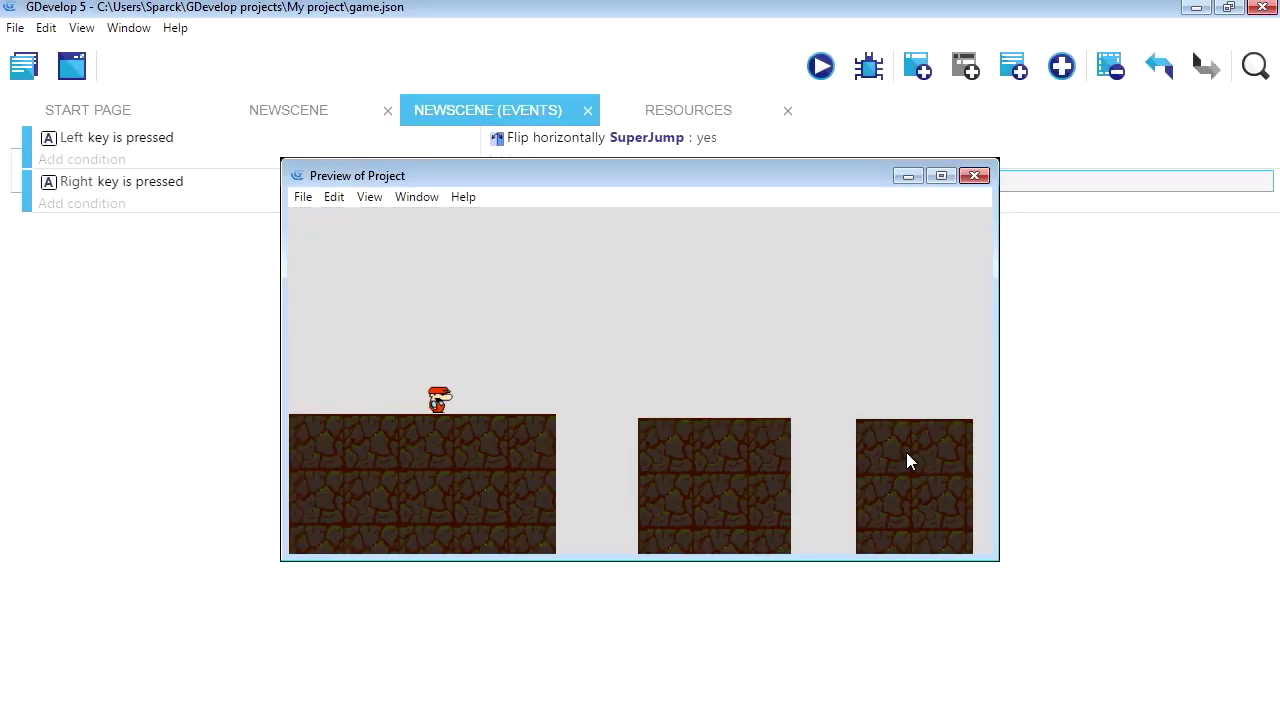
pyautogui.press('space')
pyautogui.press('Right')
pyautogui.press('space')
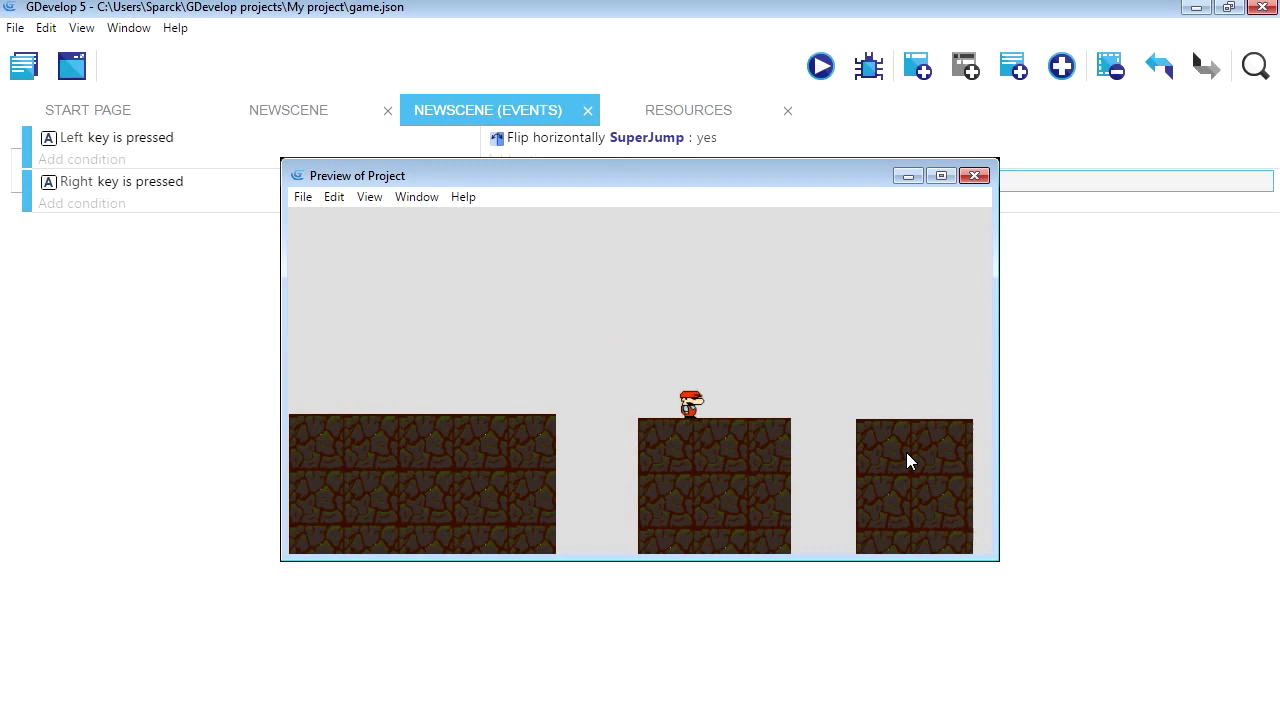
# Maximize the preview, jump between platforms checking SuperJump faces its direction, then close it
pyautogui.click(941, 176)
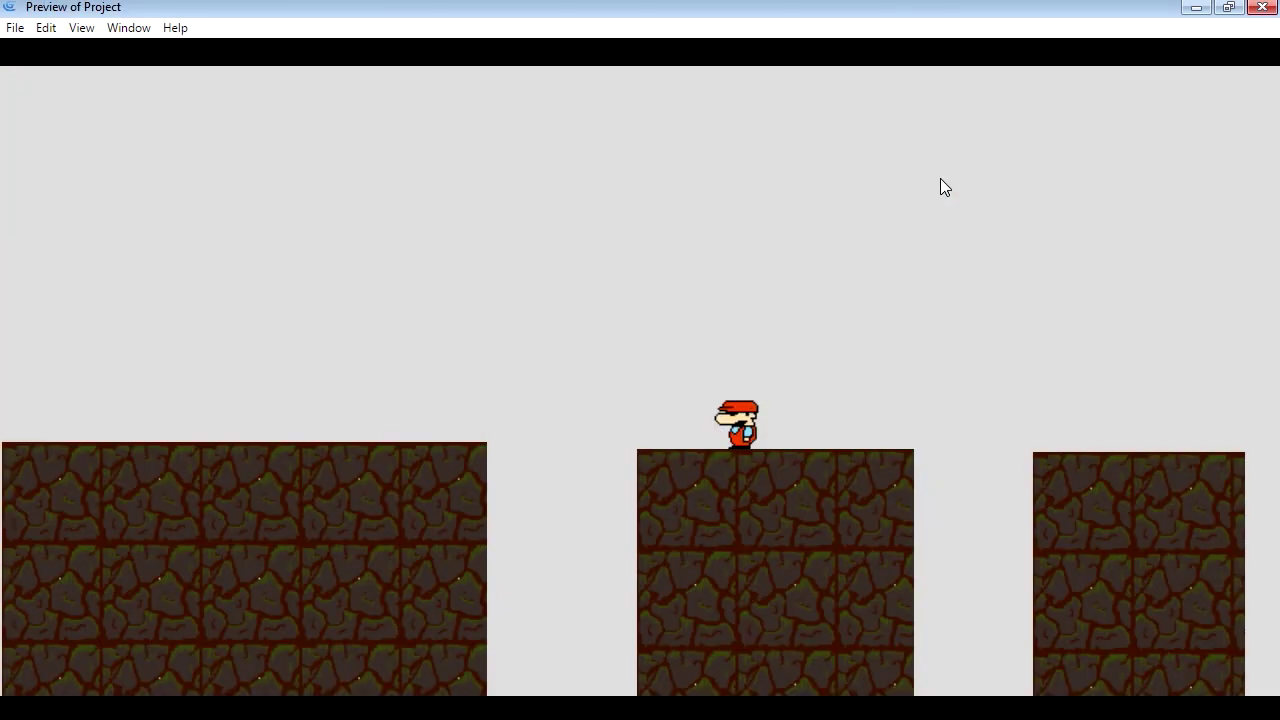
pyautogui.press('Right')
pyautogui.press('Left')
pyautogui.press('space')
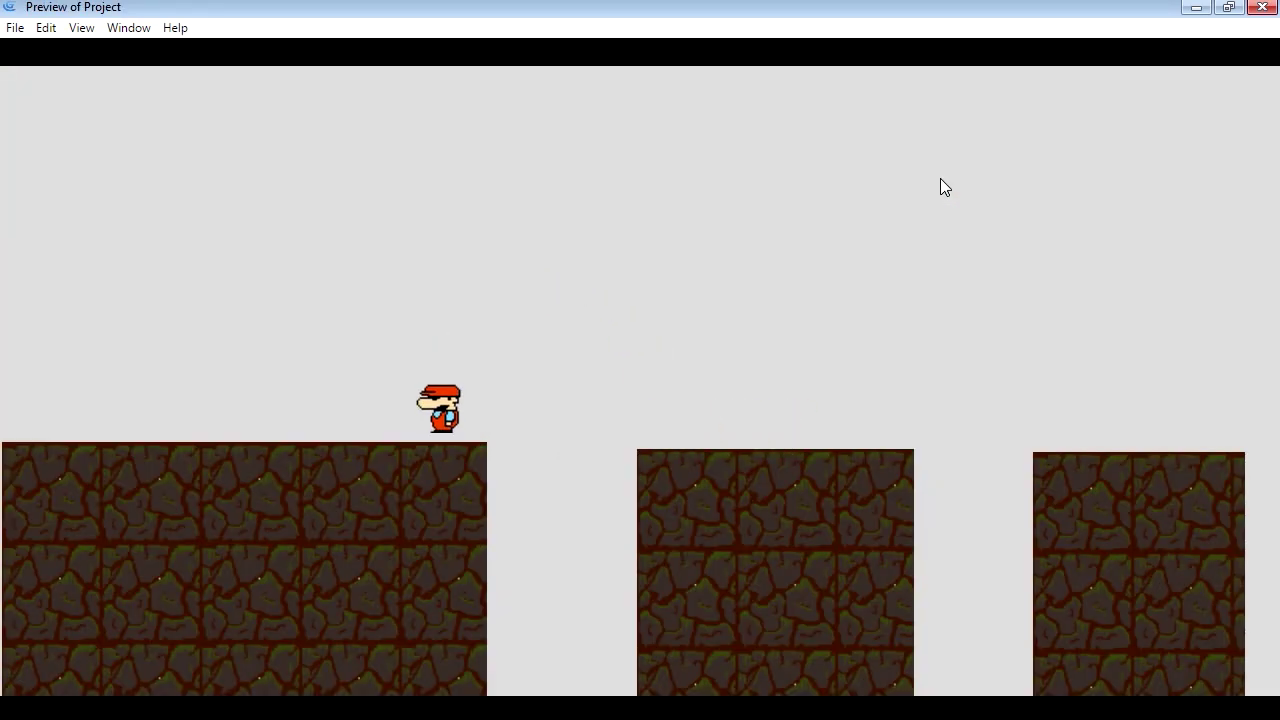
pyautogui.press('Right')
pyautogui.press('space')
pyautogui.press('Left')
pyautogui.press('space')
pyautogui.press('Right')
pyautogui.press('space')
pyautogui.press('space')
pyautogui.press('Left')
pyautogui.press('space')
pyautogui.press('space')
pyautogui.press('Right')
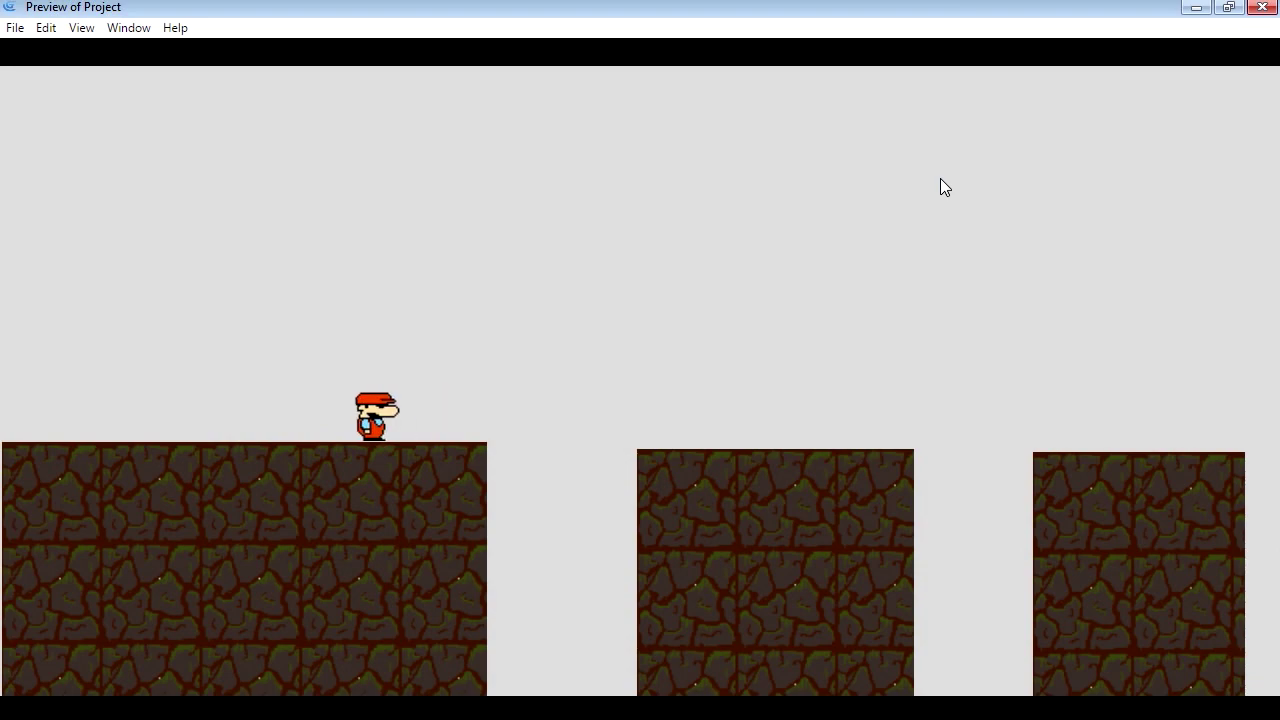
pyautogui.press('space')
pyautogui.press('space')
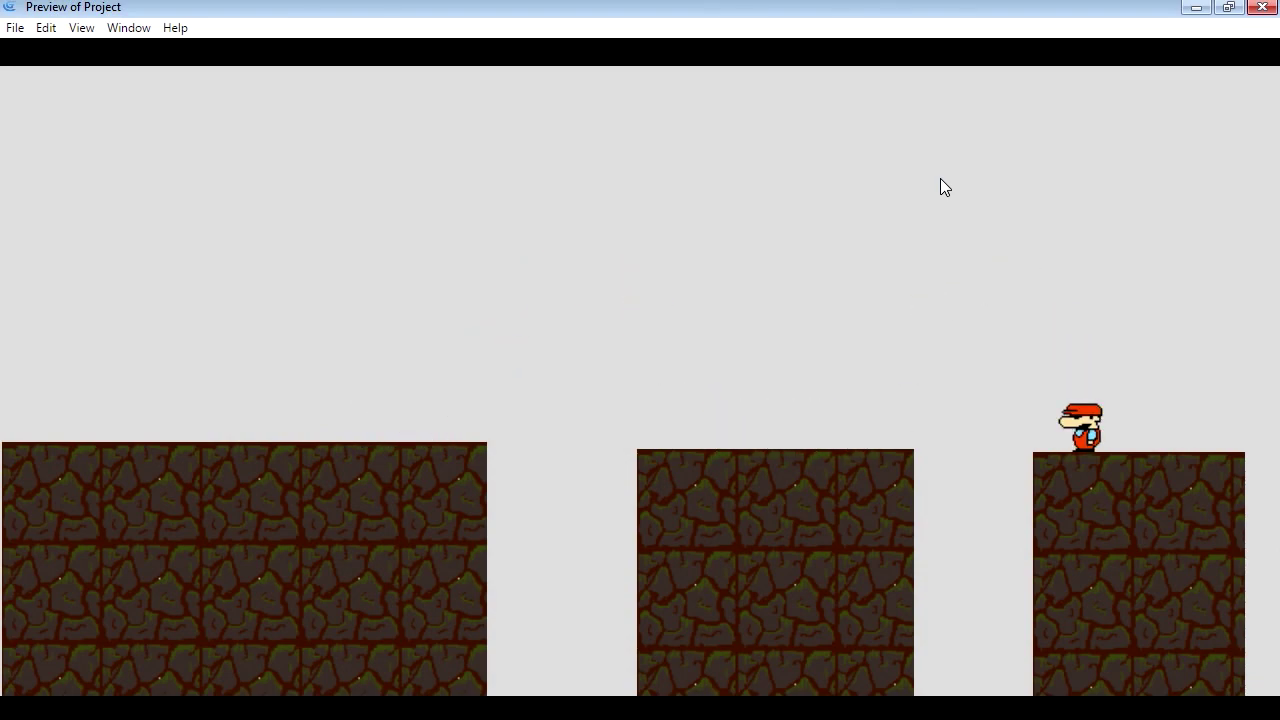
pyautogui.press('space')
pyautogui.press('Right')
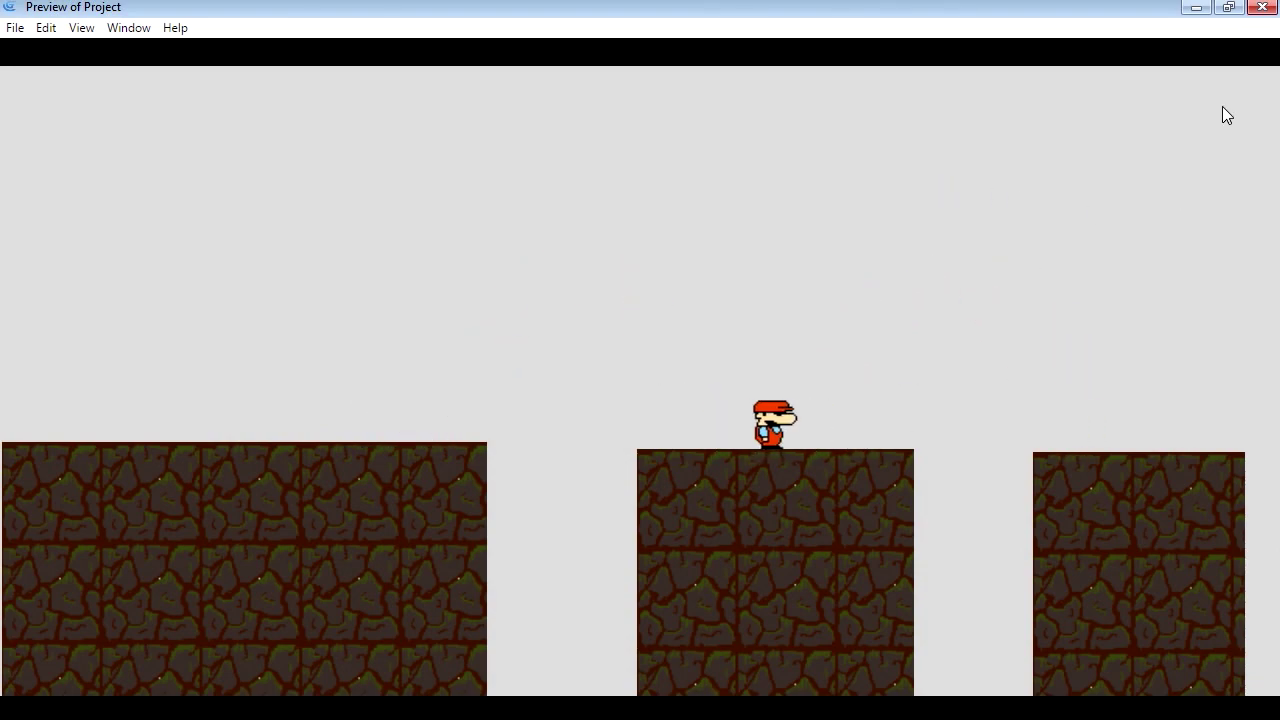
pyautogui.click(1262, 8)
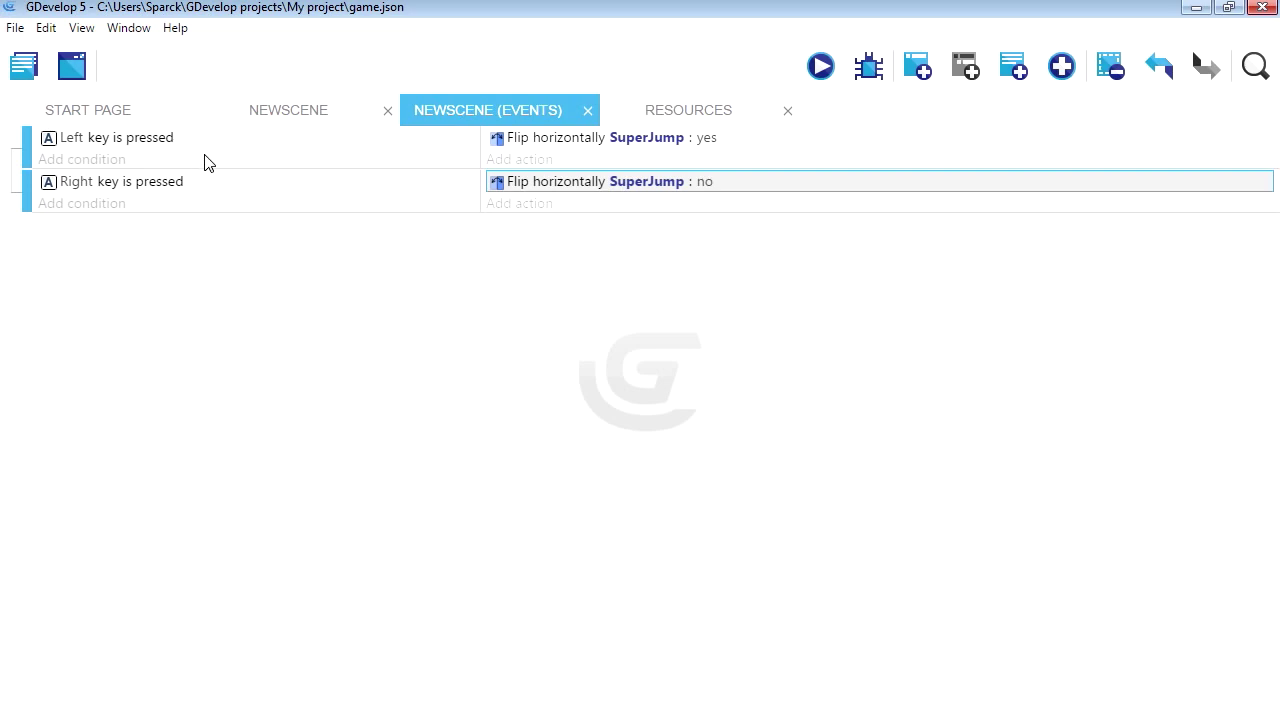
# Glance at the scene layout, return to the events sheet, and add a new empty event
pyautogui.click(297, 117)
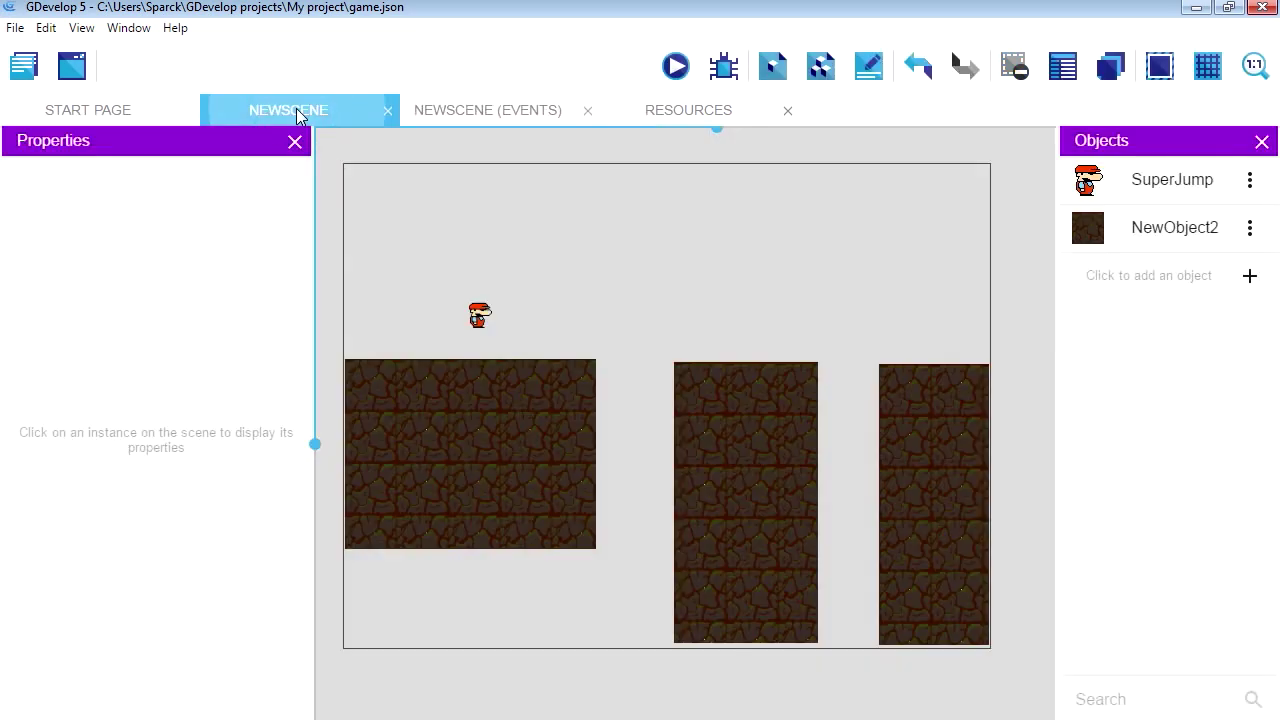
pyautogui.hotkey('ctrl', 'Tab')
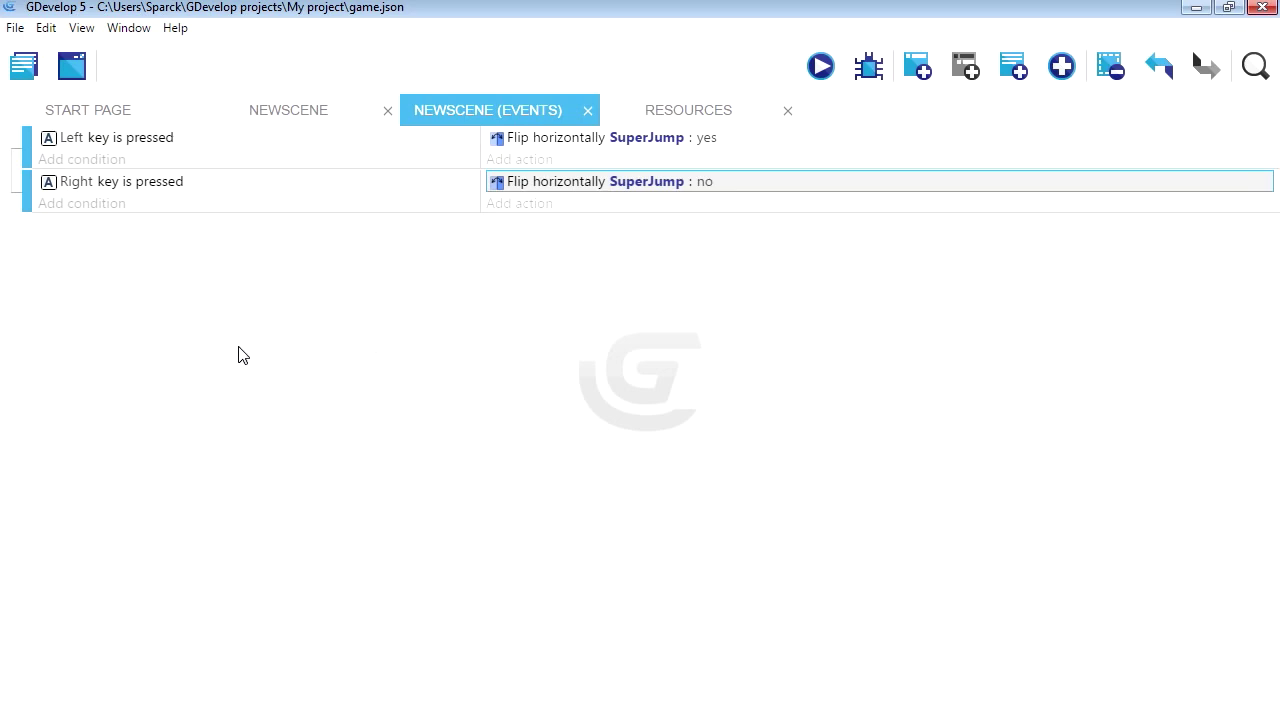
pyautogui.click(935, 80)
# Open the condition picker for the new event and scroll to the Platform Behavior category
pyautogui.click(100, 224)
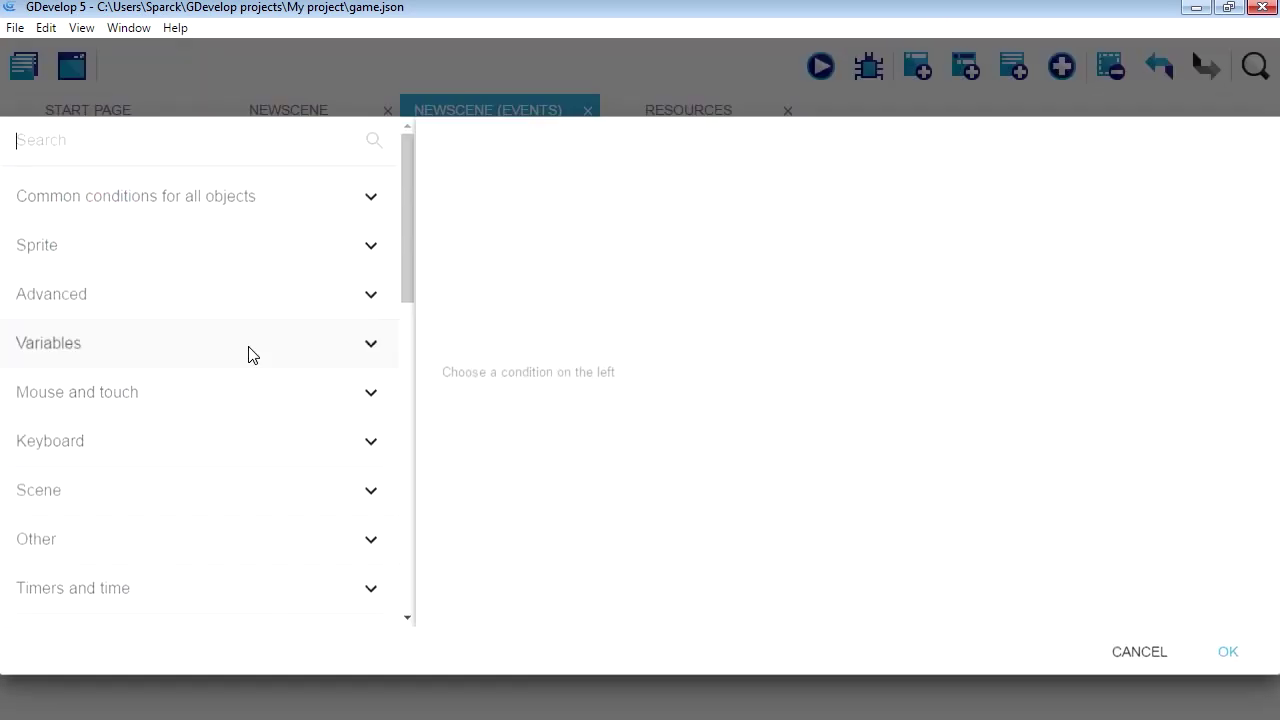
pyautogui.moveTo(408, 266); pyautogui.dragTo(410, 567)
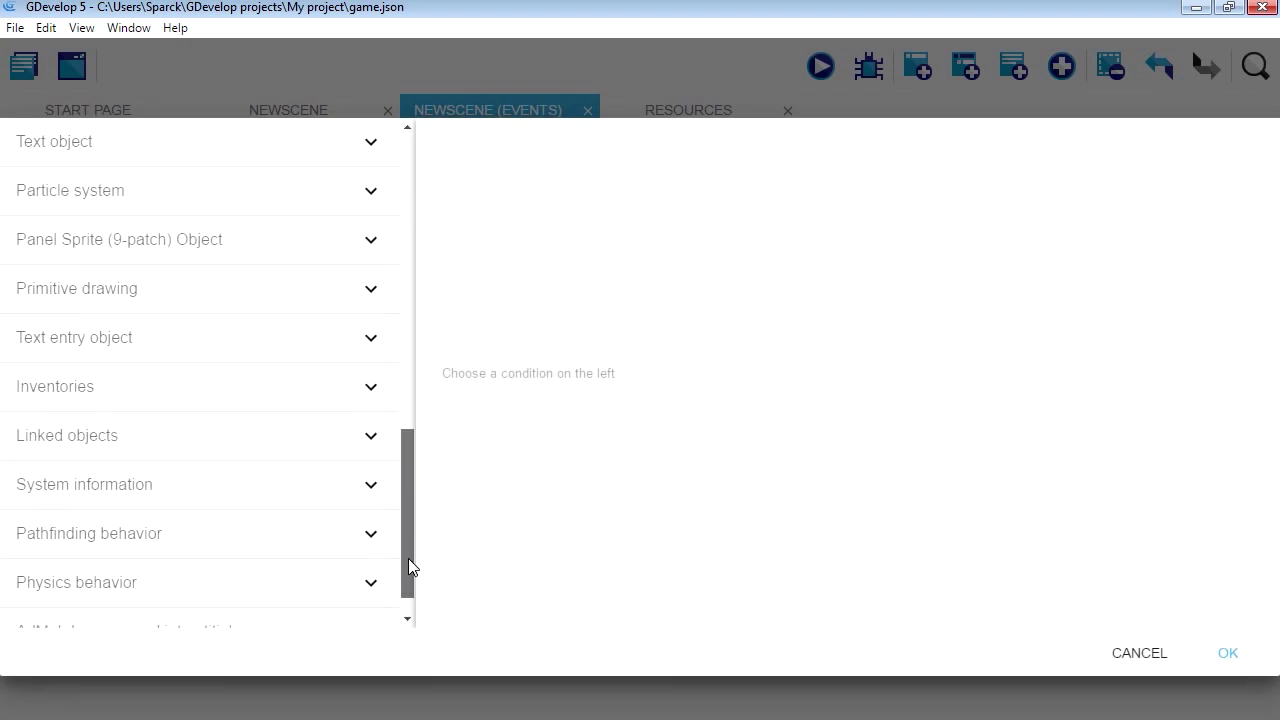
pyautogui.scroll(3, 174, 333)
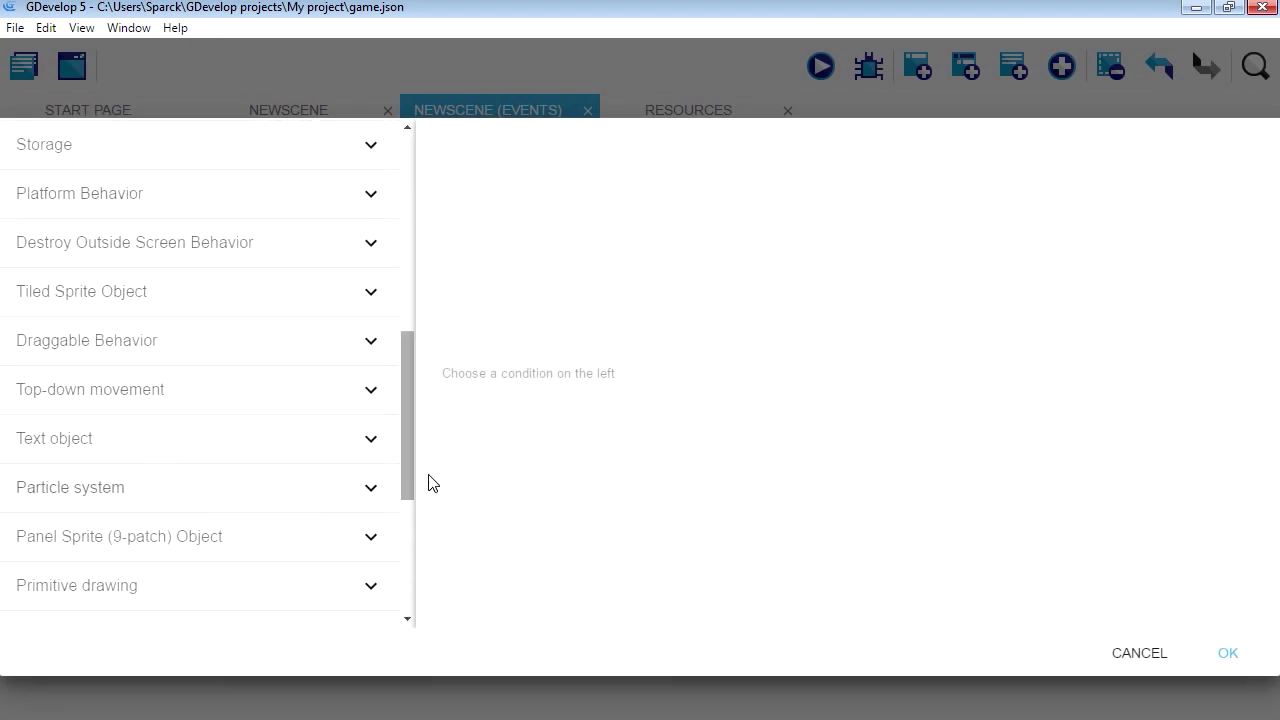
pyautogui.moveTo(408, 403); pyautogui.dragTo(400, 460)
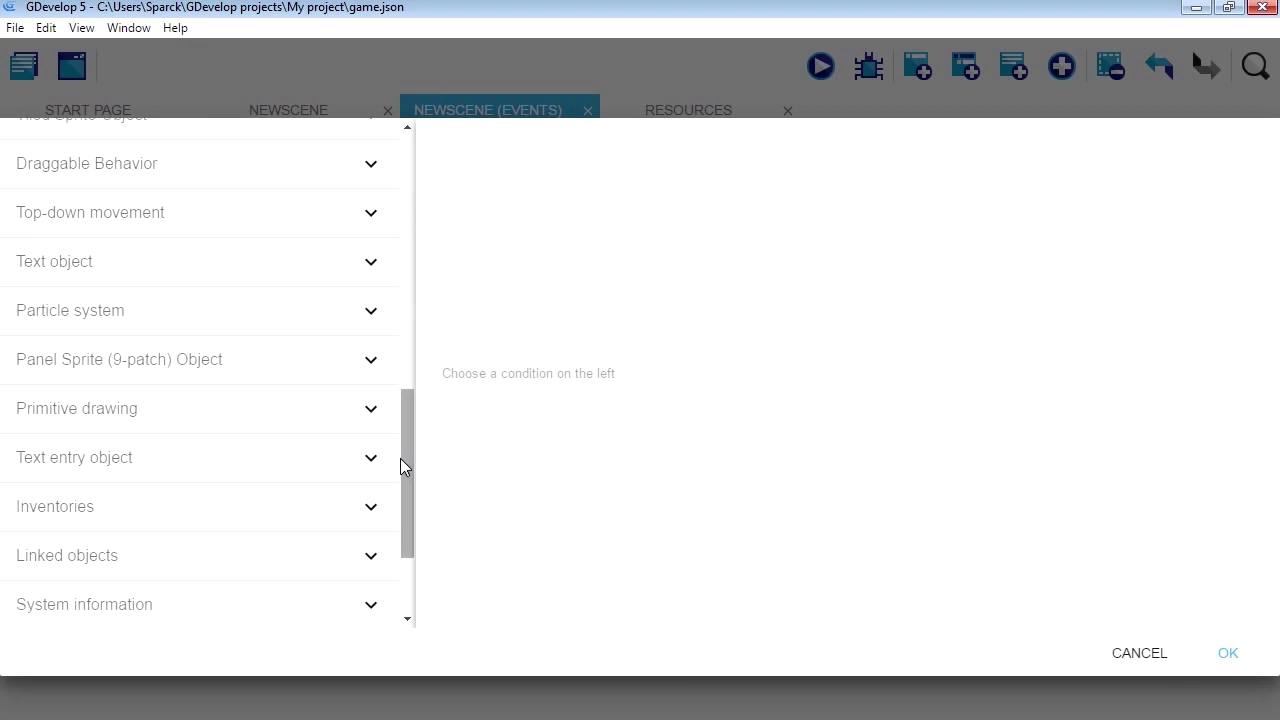
pyautogui.scroll(1, 180, 325)
pyautogui.scroll(3, 200, 380)
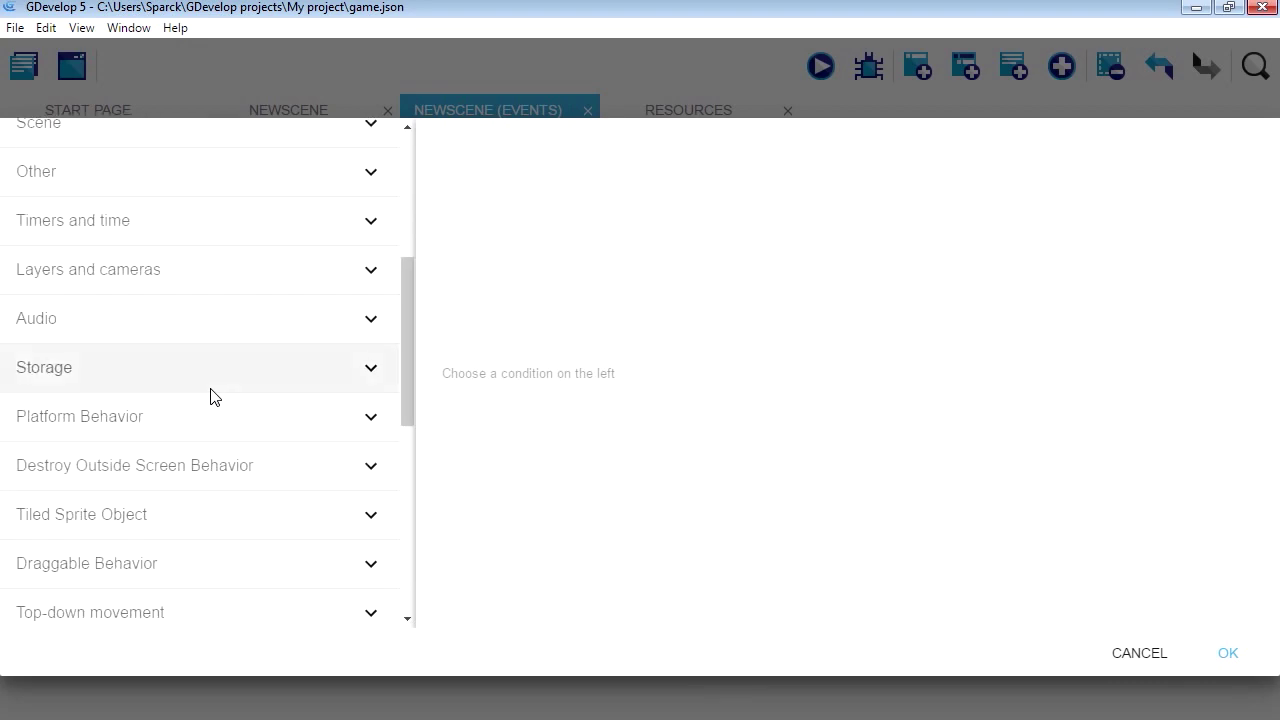
pyautogui.moveTo(406, 364); pyautogui.dragTo(405, 430)
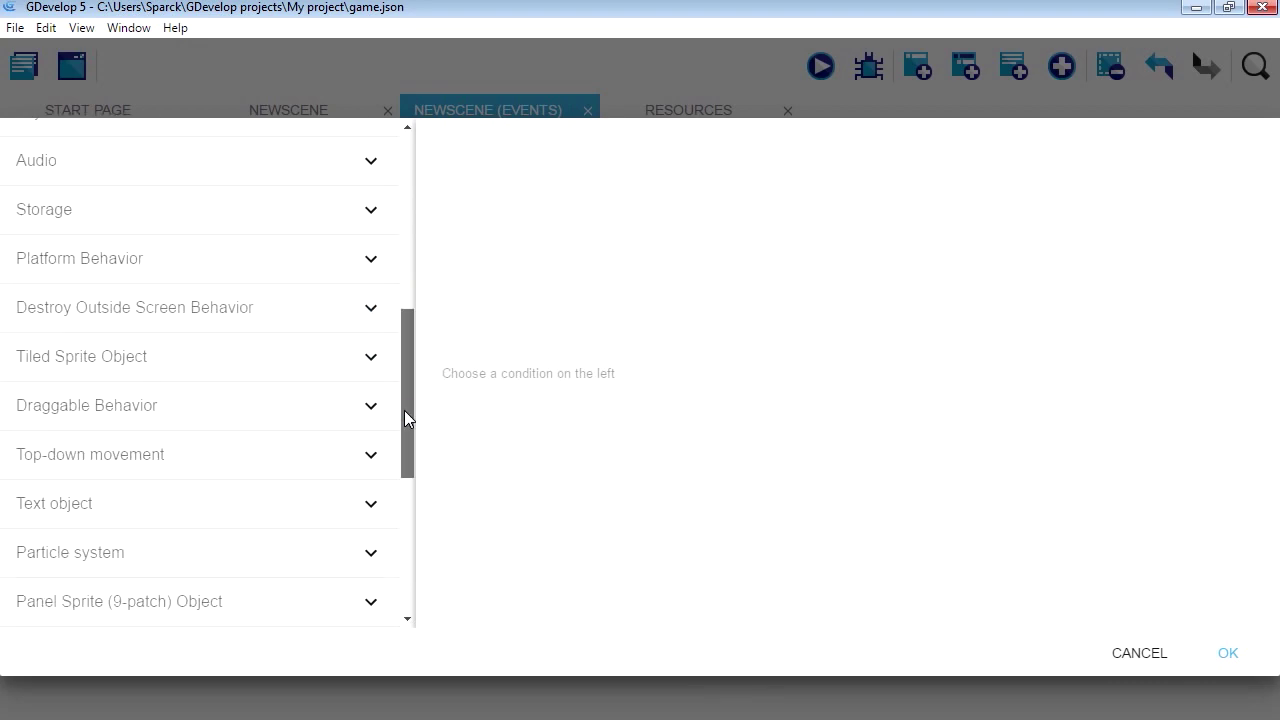
pyautogui.moveTo(405, 430); pyautogui.dragTo(391, 351)
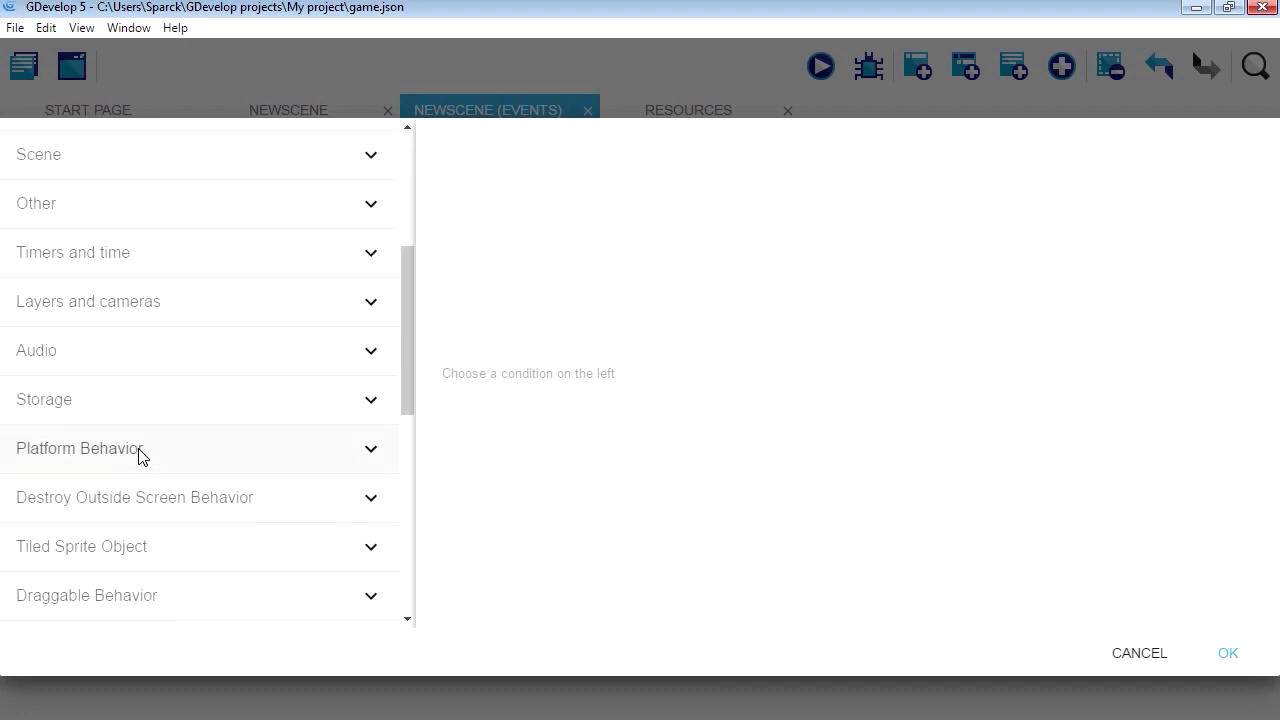
# Choose the Platform Behavior 'Is on floor' condition for SuperJump
pyautogui.click(362, 452)
pyautogui.scroll(-2, 352, 468)
pyautogui.scroll(-1, 185, 510)
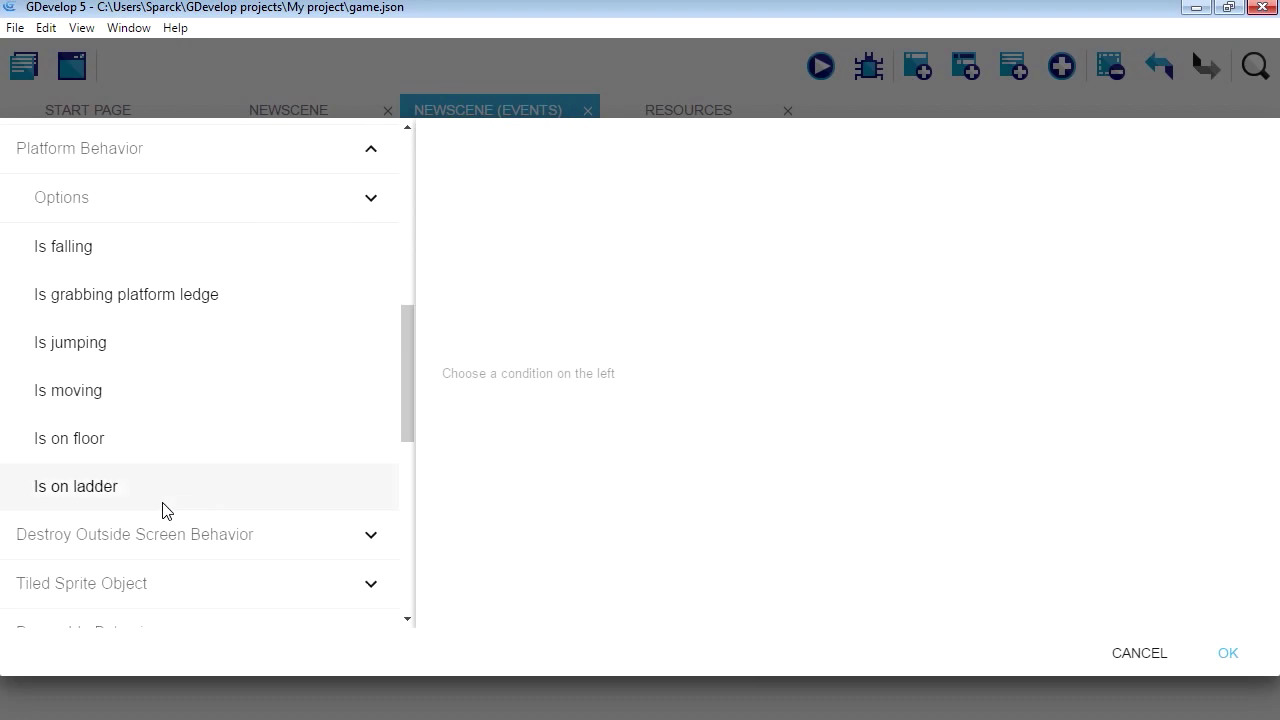
pyautogui.click(99, 450)
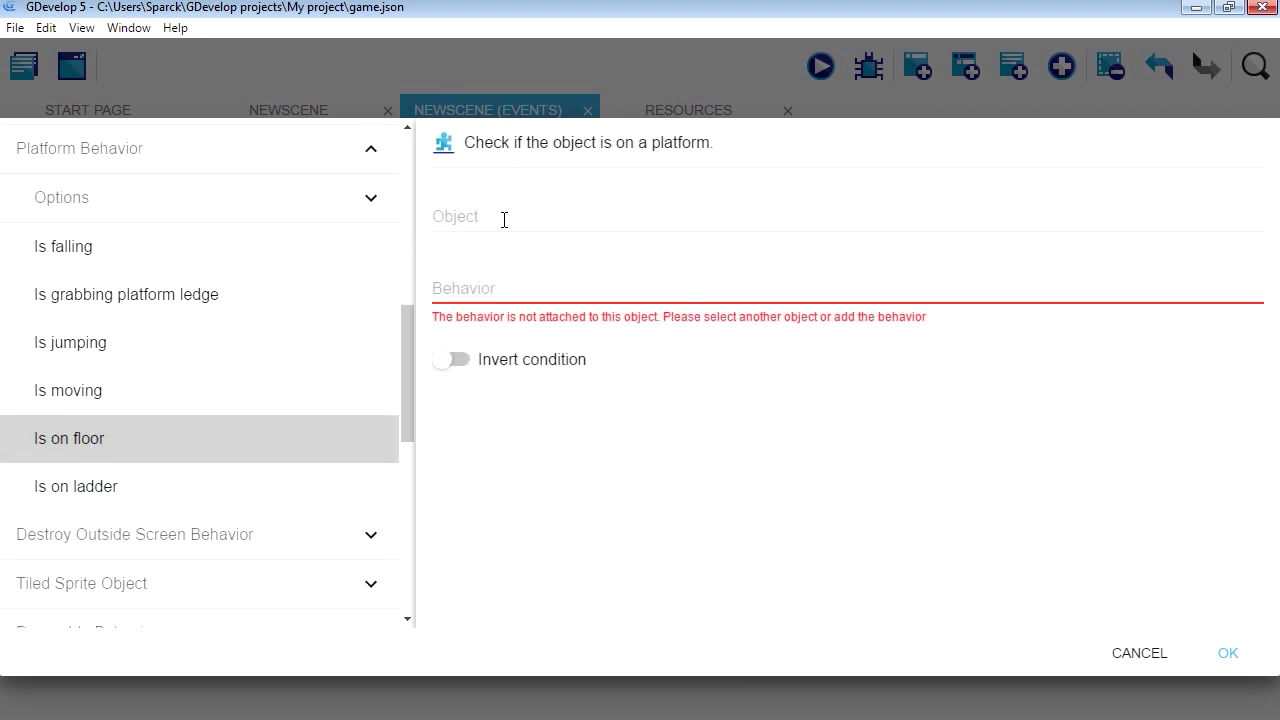
pyautogui.click(504, 219)
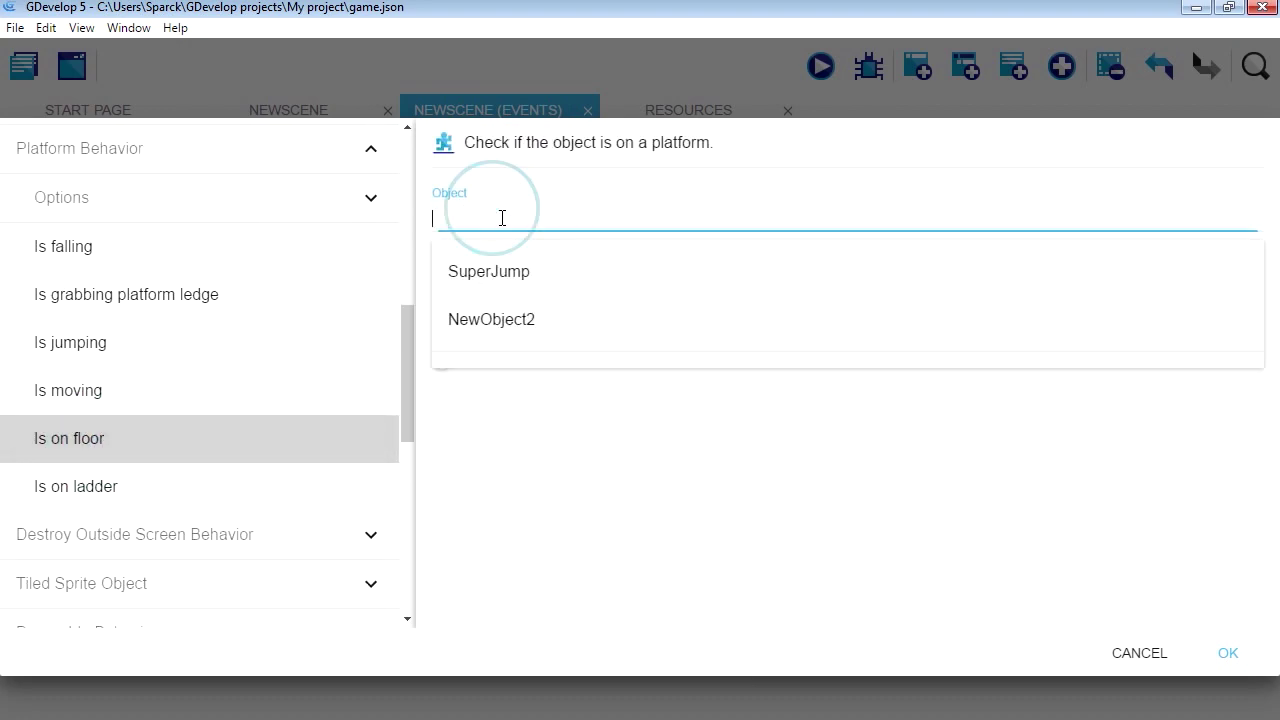
pyautogui.click(527, 285)
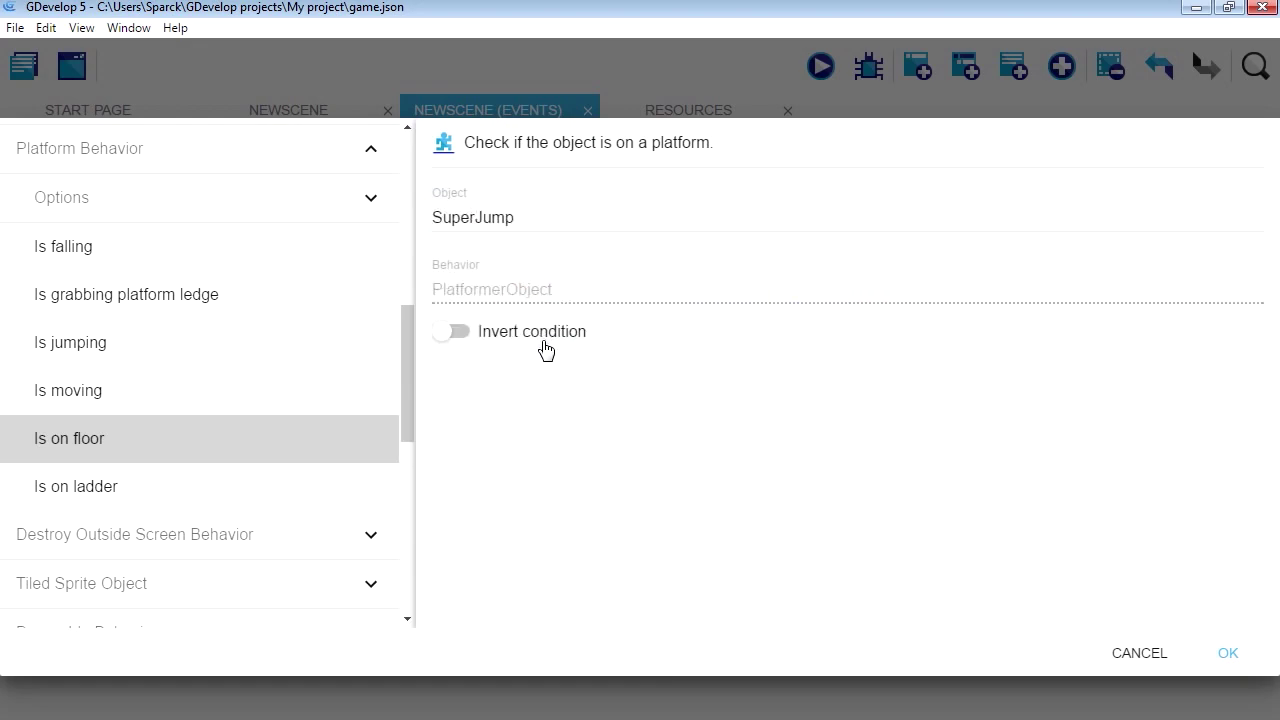
pyautogui.click(1231, 651)
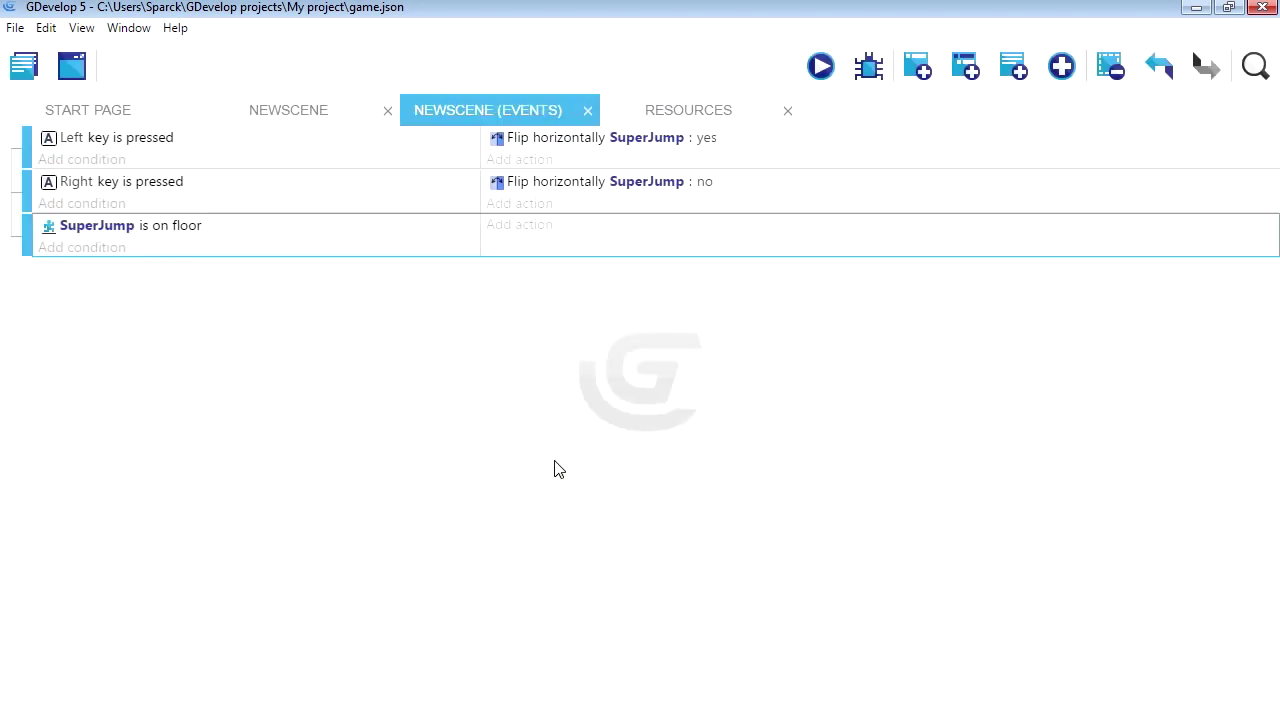
# Add an inverted Platform Behavior 'Is moving' condition on SuperJump to the third event
pyautogui.click(105, 248)
pyautogui.moveTo(408, 296)
pyautogui.mouseDown()
pyautogui.moveTo(418, 441)
pyautogui.moveTo(406, 464)
pyautogui.mouseUp()
pyautogui.click(371, 251)
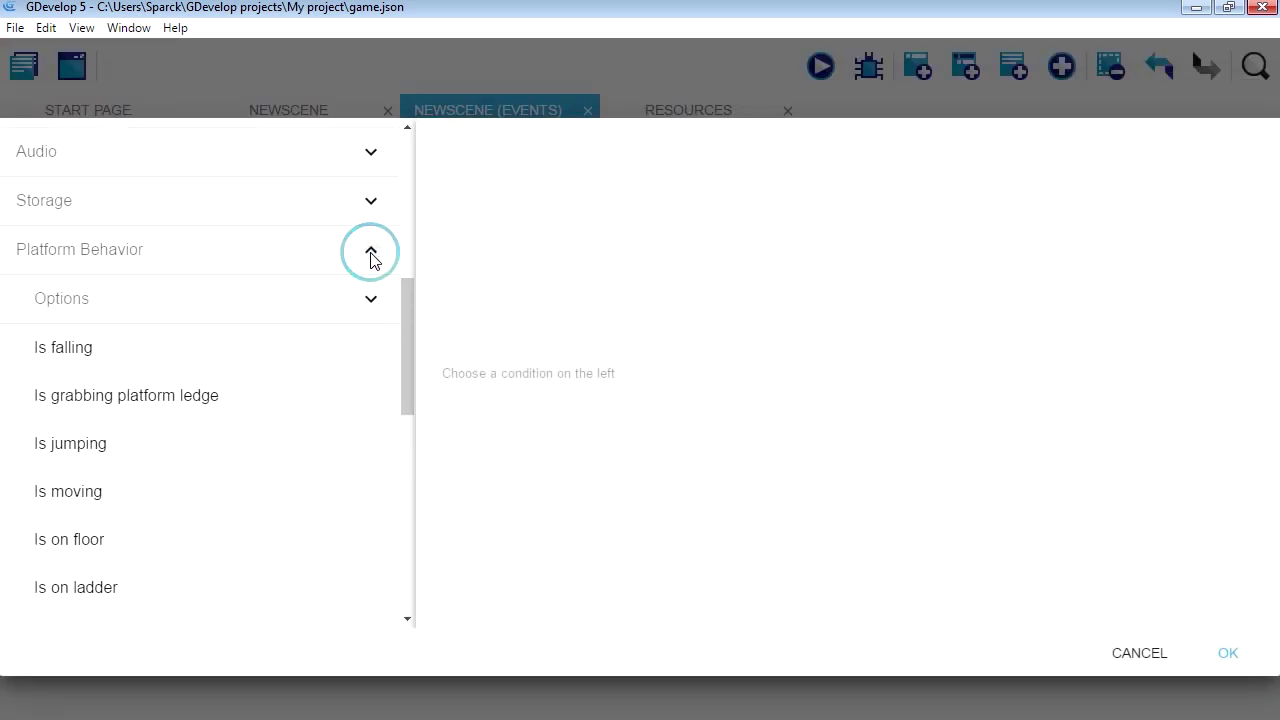
pyautogui.scroll(-1, 185, 500)
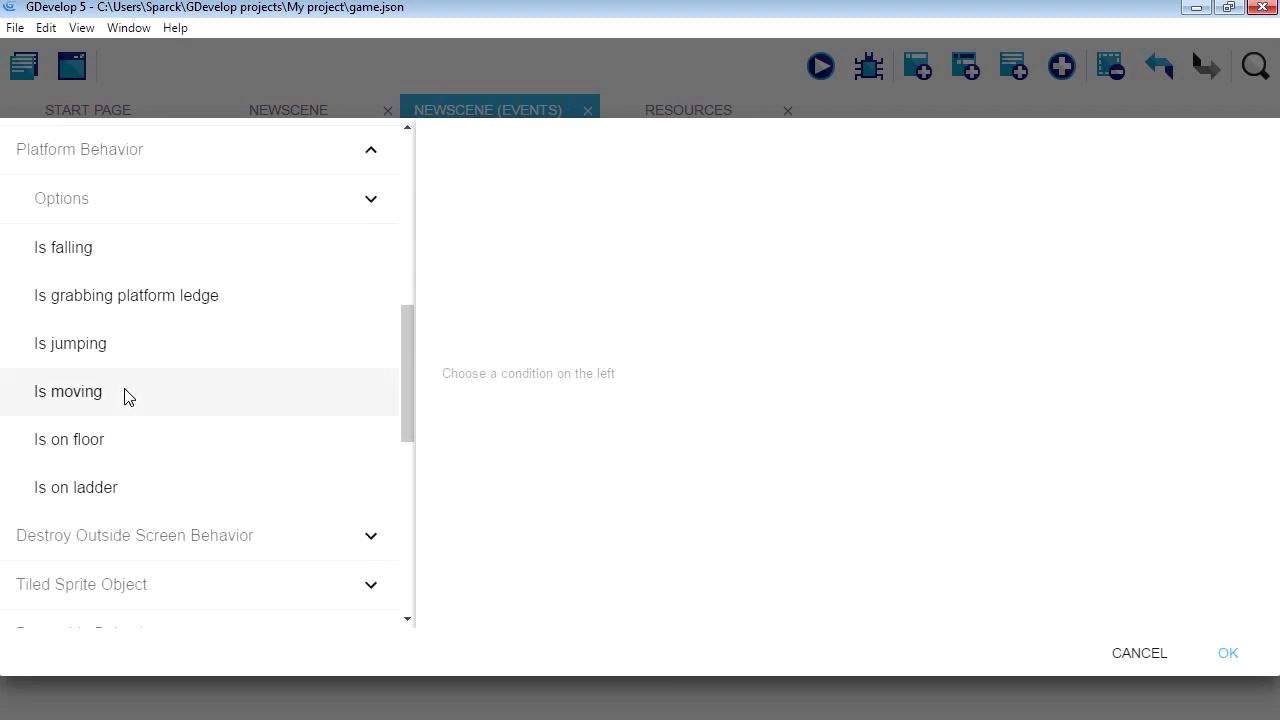
pyautogui.click(118, 401)
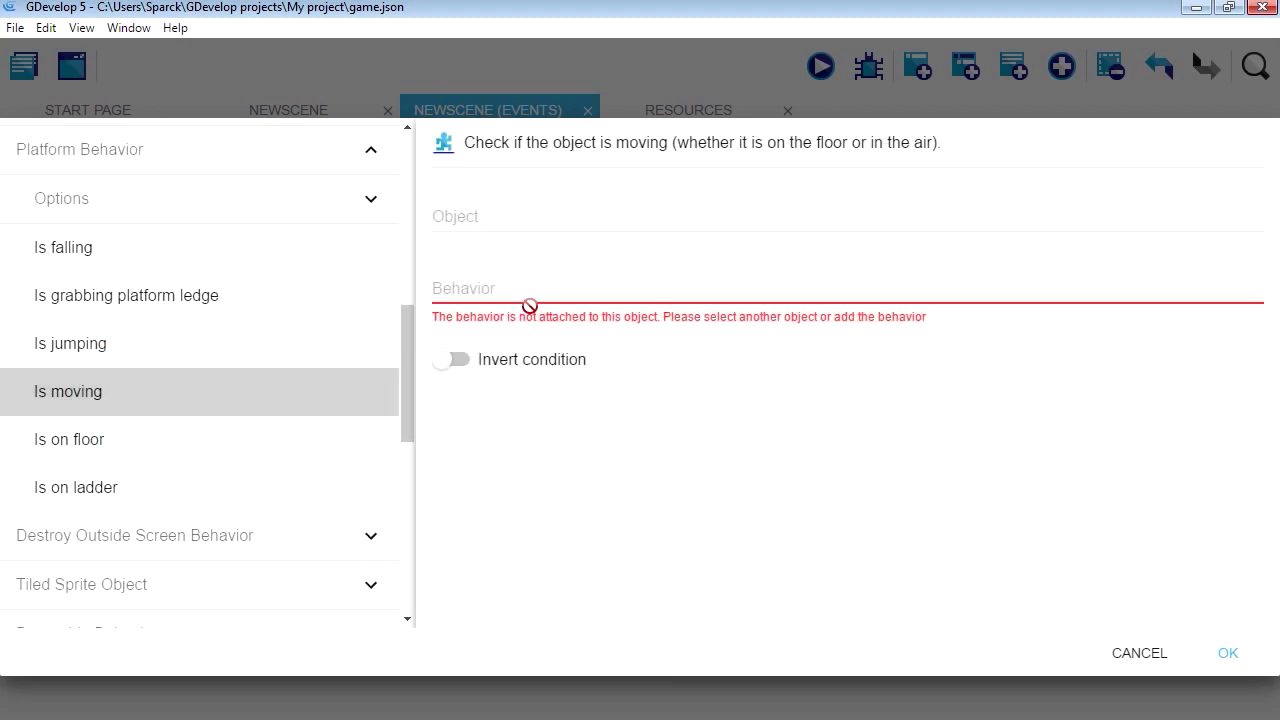
pyautogui.click(448, 365)
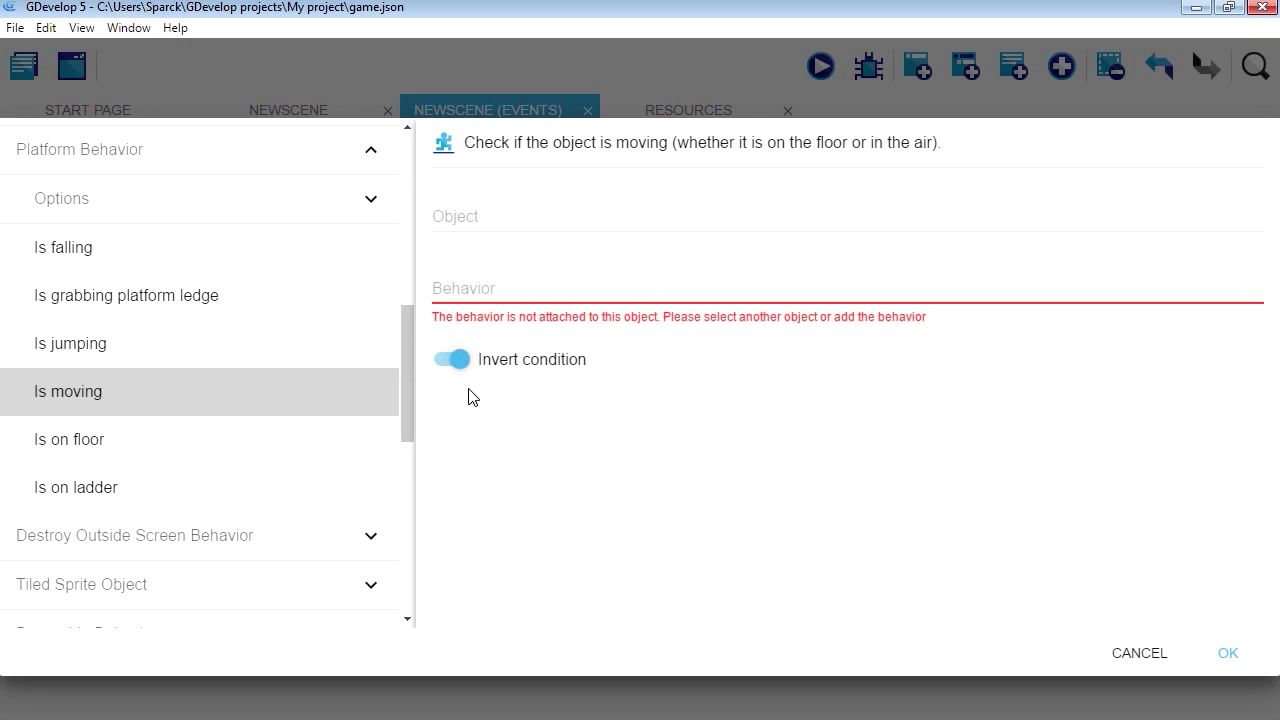
pyautogui.click(490, 221)
pyautogui.click(494, 270)
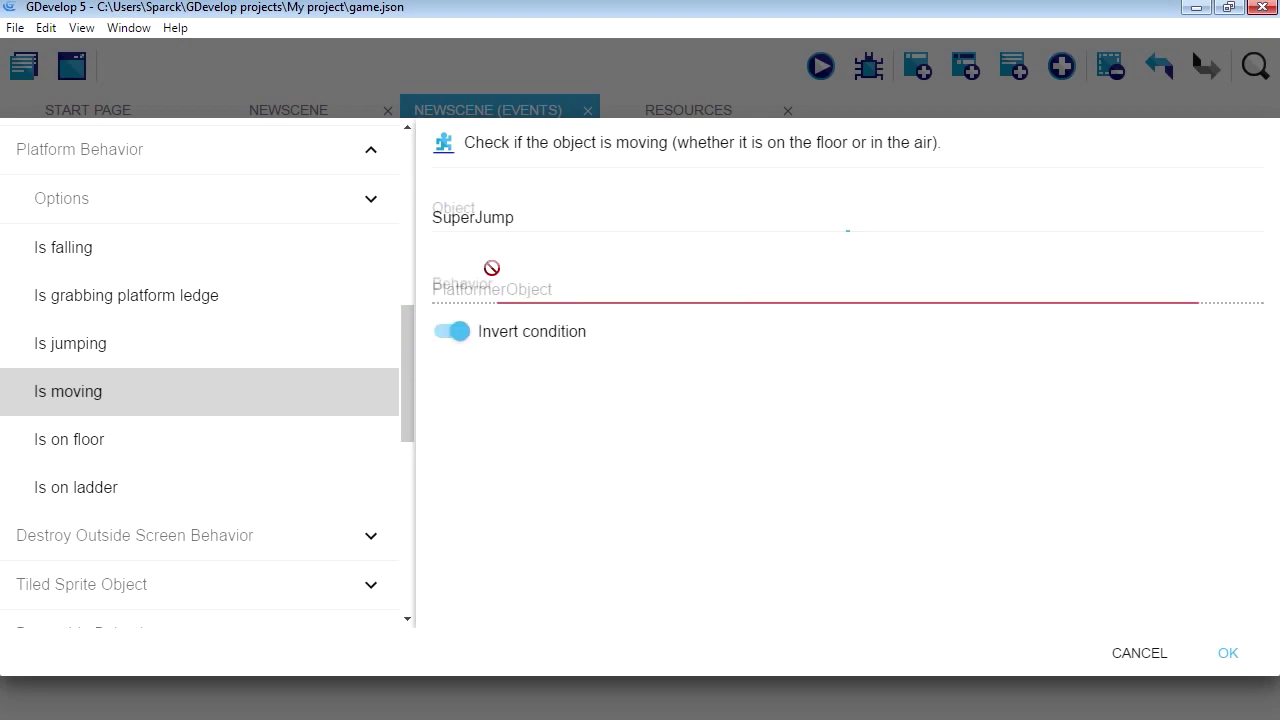
pyautogui.click(1224, 653)
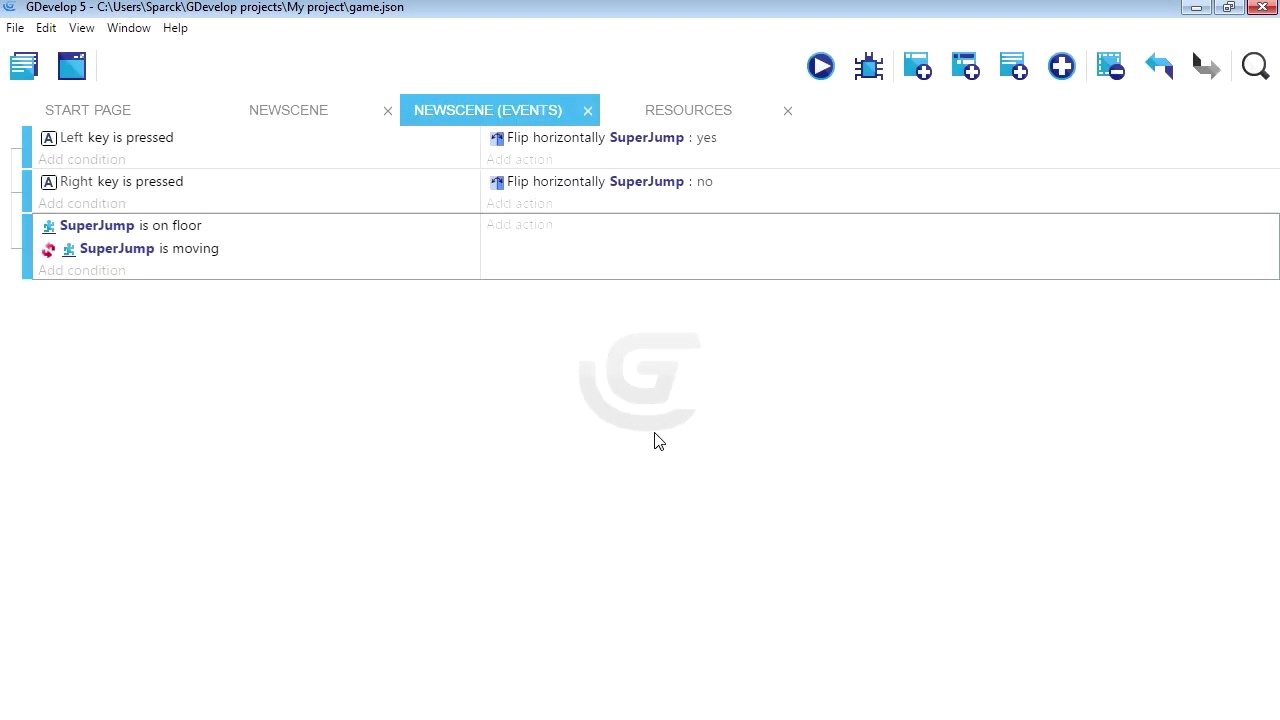
pyautogui.click(526, 230)
# Add a 'Change the animation (by name)' action setting SuperJump's animation to "stop"
pyautogui.click(312, 250)
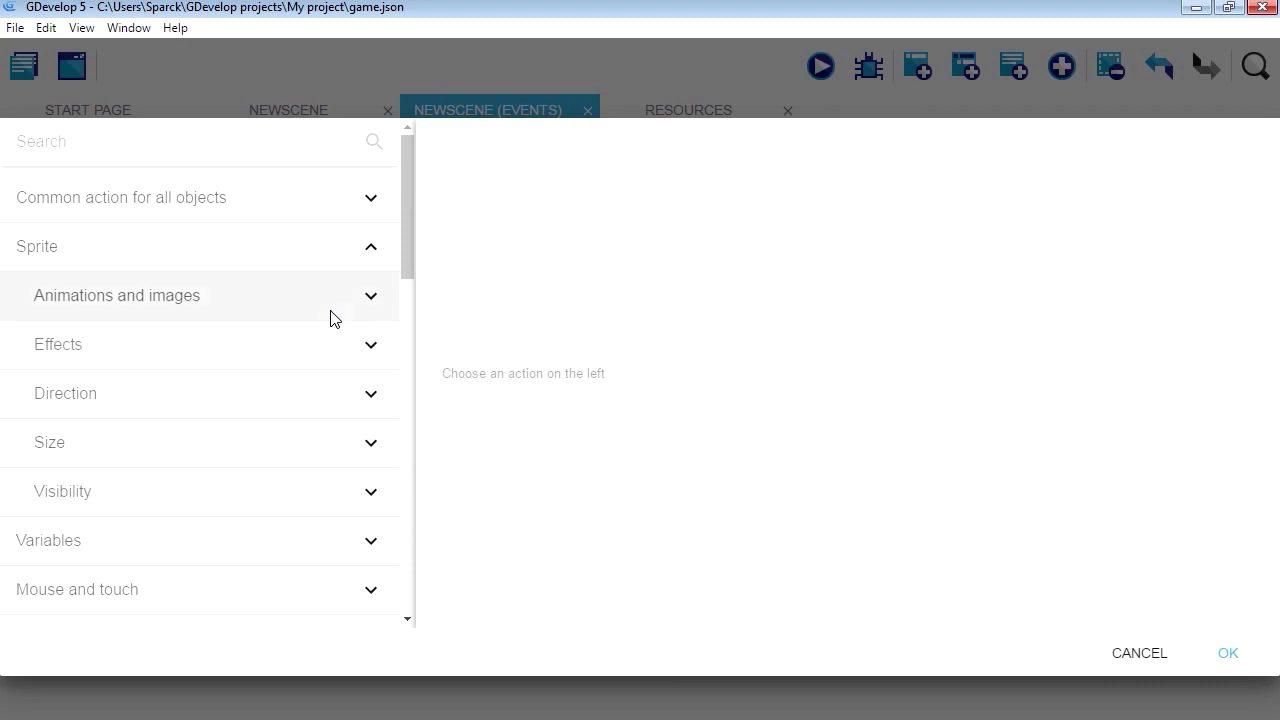
pyautogui.click(370, 300)
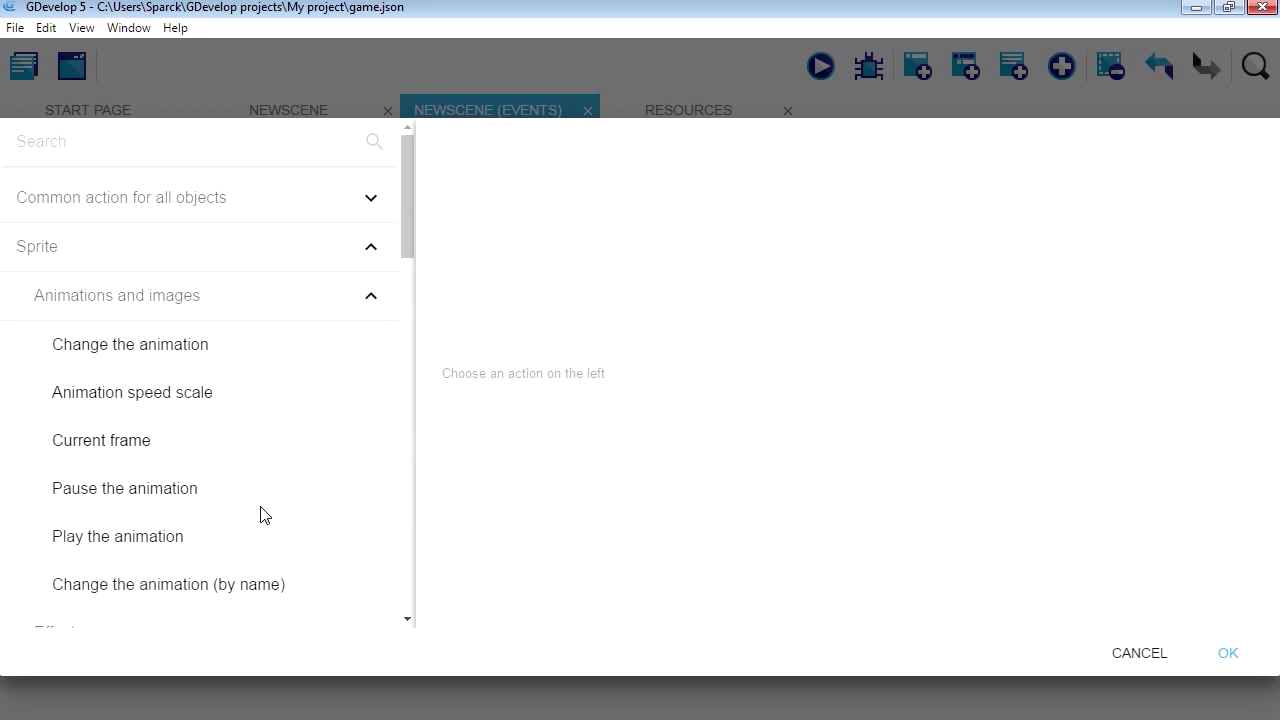
pyautogui.click(268, 596)
pyautogui.click(523, 203)
pyautogui.click(530, 268)
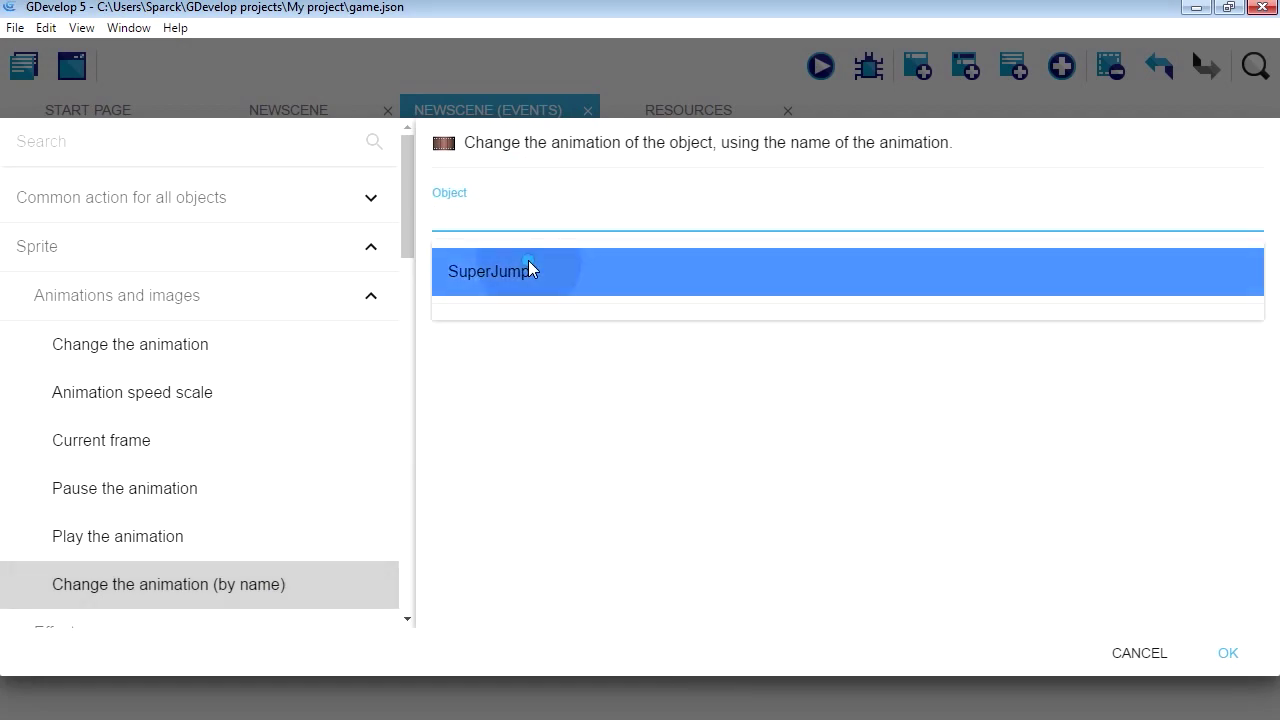
pyautogui.click(544, 280)
pyautogui.write('"stop"')
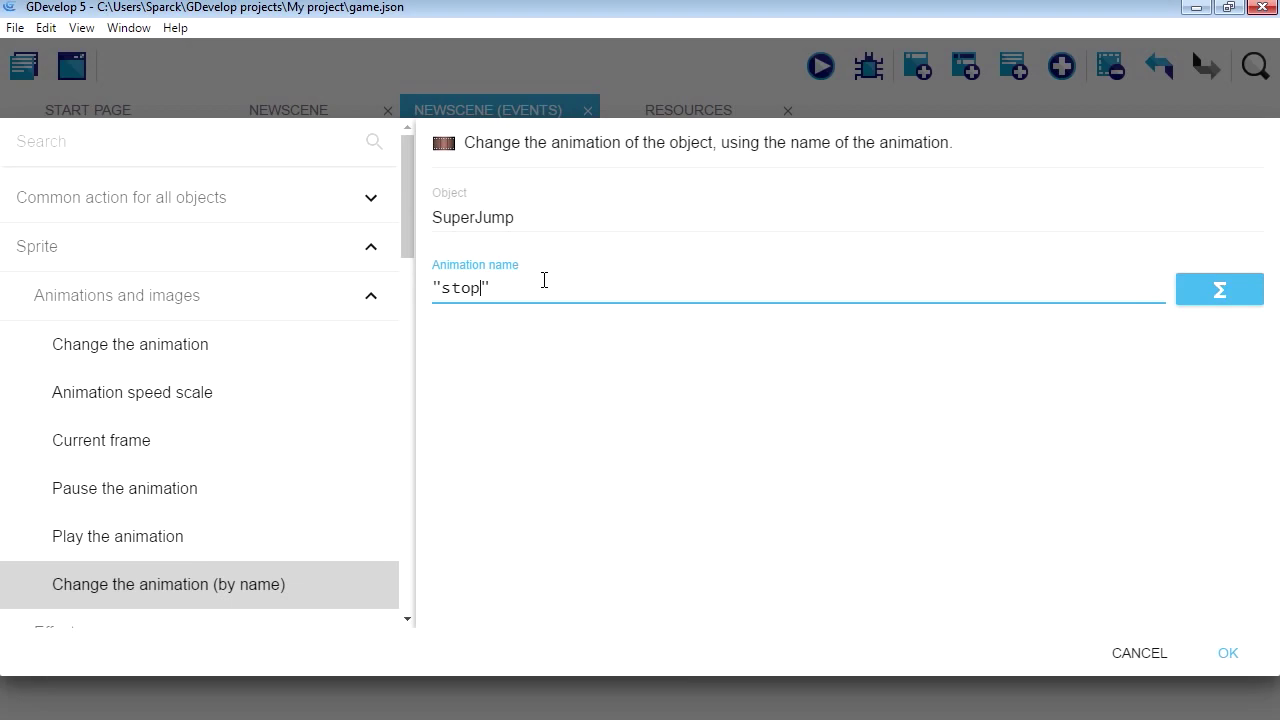
pyautogui.moveTo(544, 280); pyautogui.dragTo(408, 311)
pyautogui.click(564, 374)
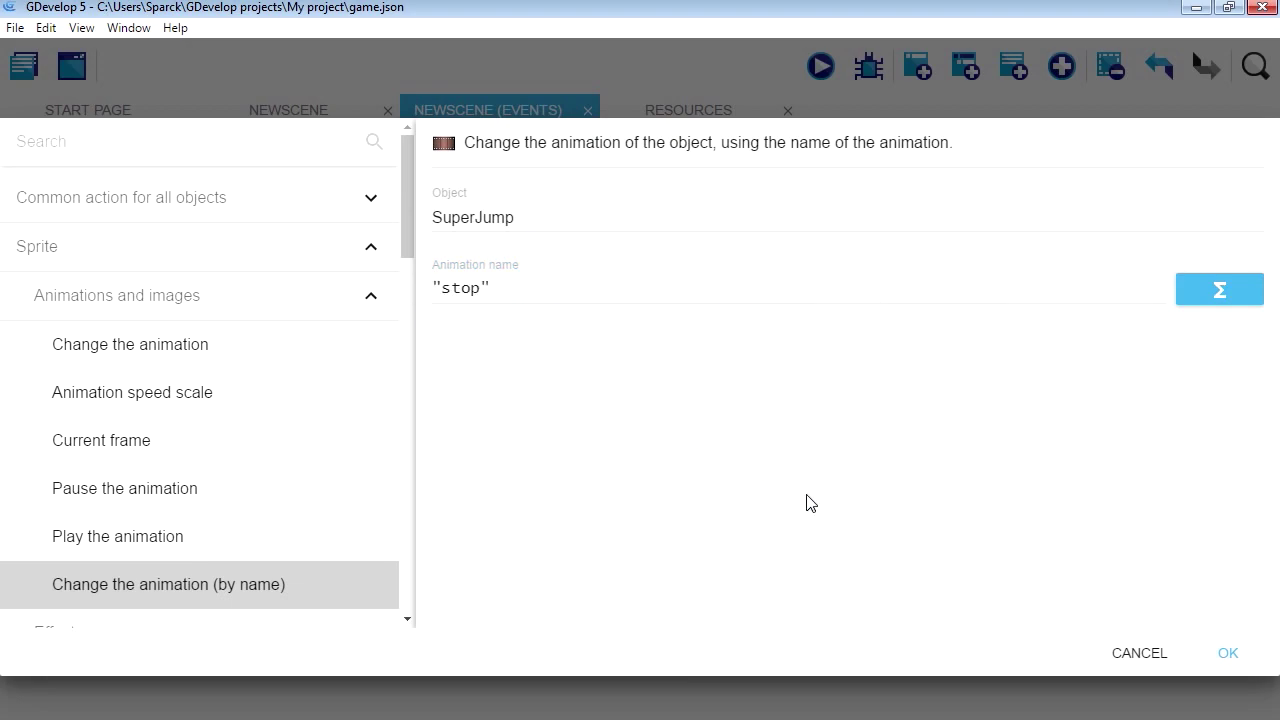
pyautogui.click(1228, 652)
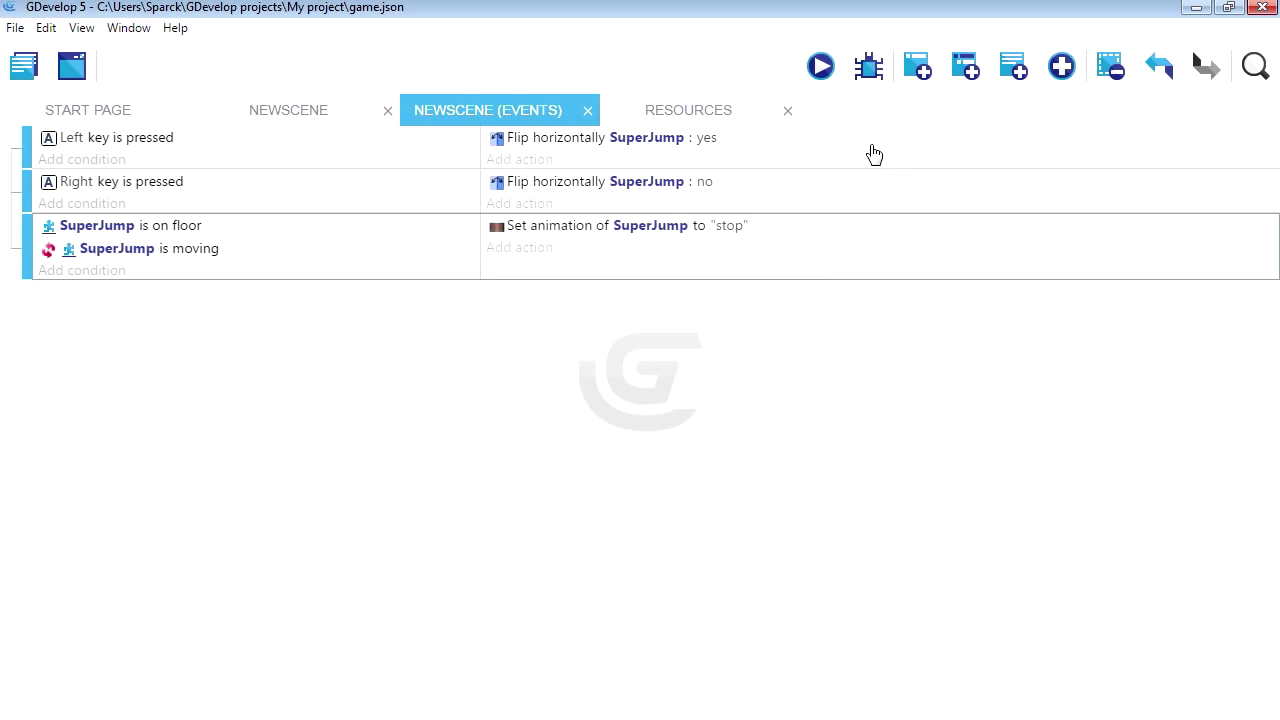
# Add a fourth event with the Platform Behavior 'Is jumping' condition on SuperJump
pyautogui.click(918, 68)
pyautogui.click(81, 292)
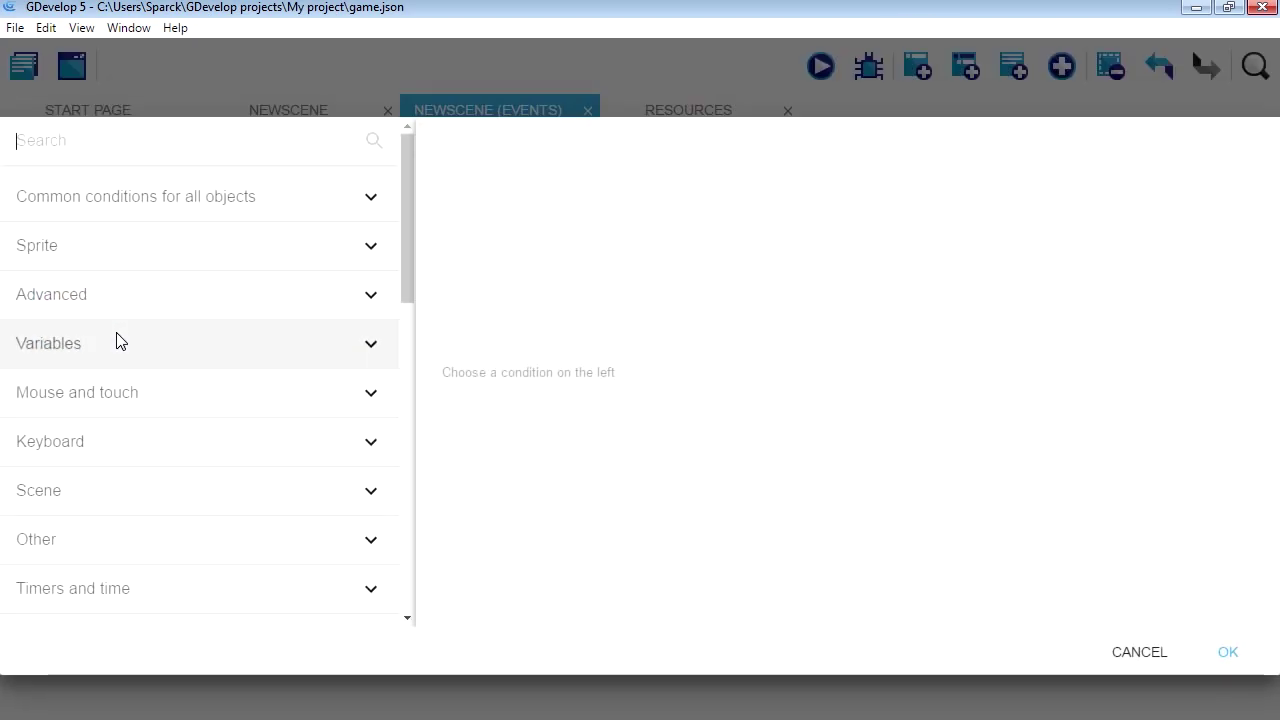
pyautogui.scroll(-3, 143, 346)
pyautogui.click(363, 423)
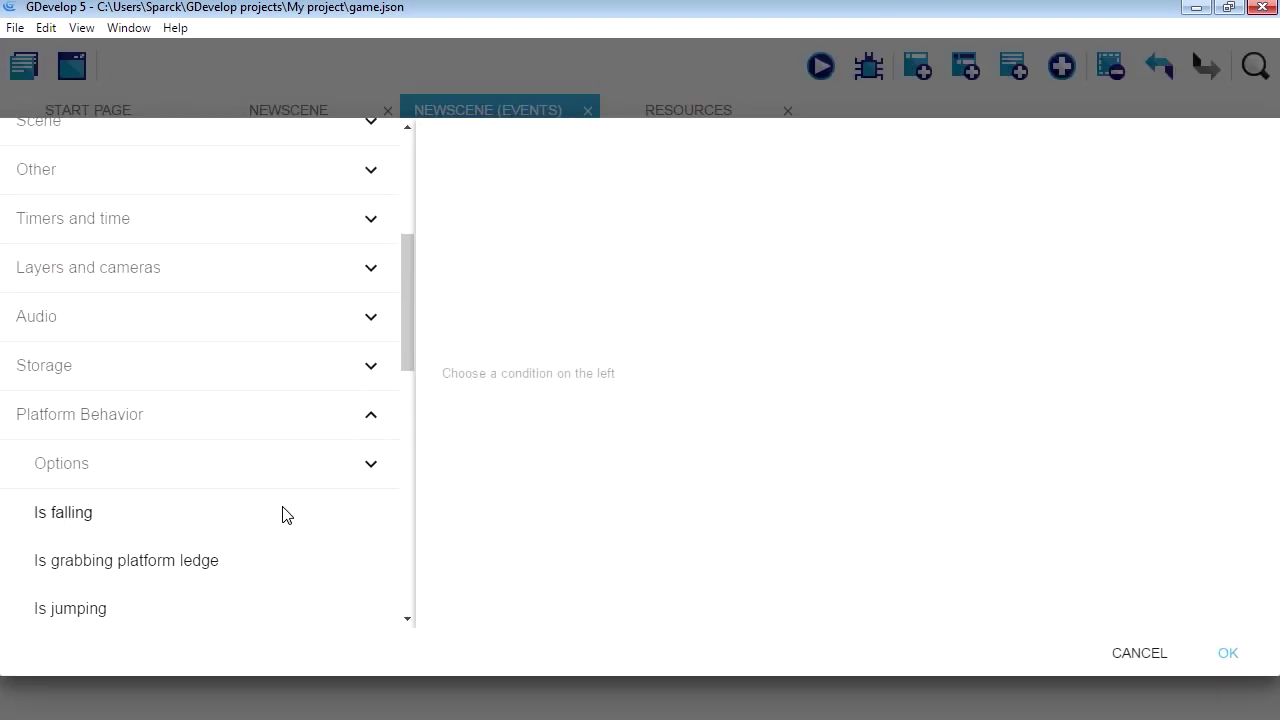
pyautogui.scroll(-2, 200, 480)
pyautogui.click(117, 420)
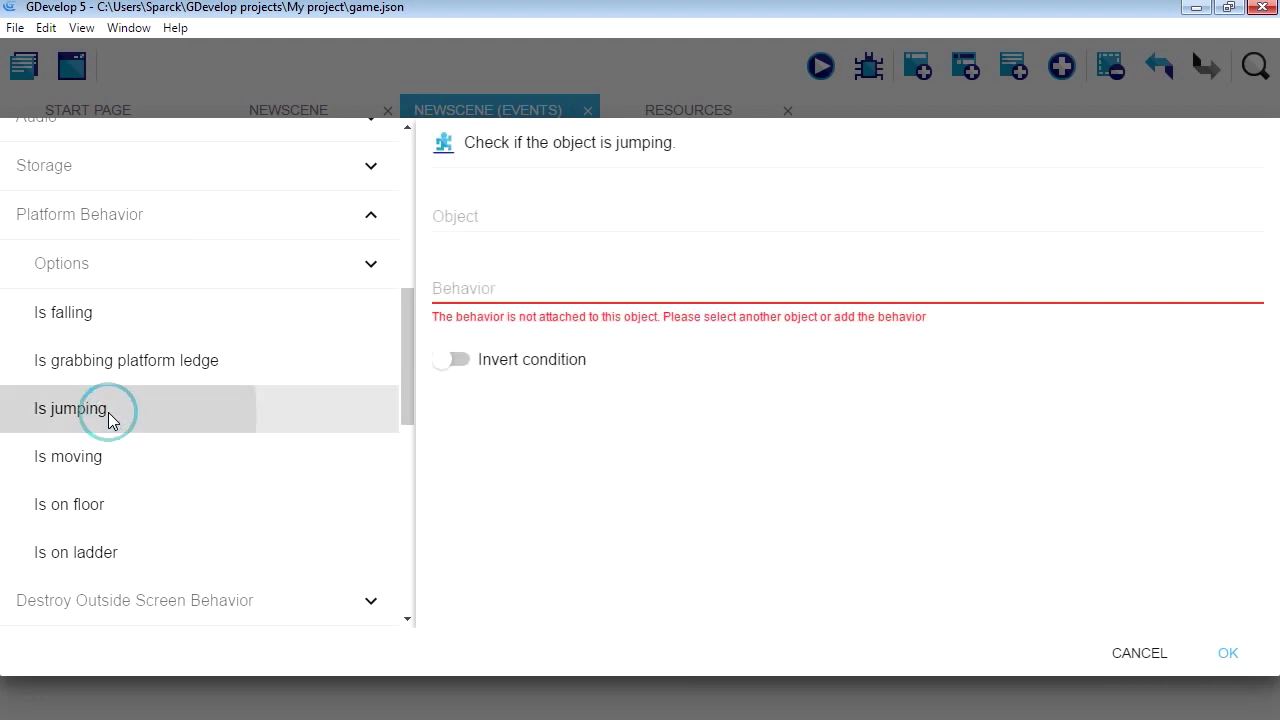
pyautogui.click(494, 216)
pyautogui.click(494, 265)
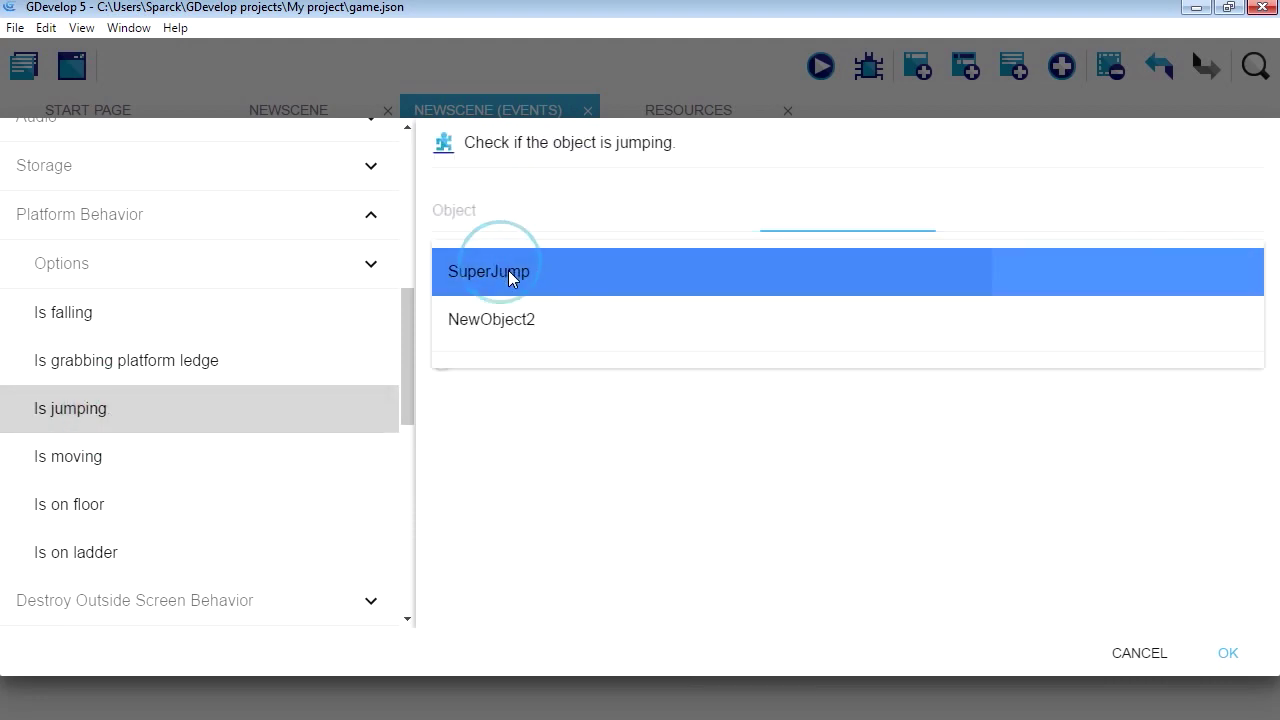
pyautogui.click(1222, 652)
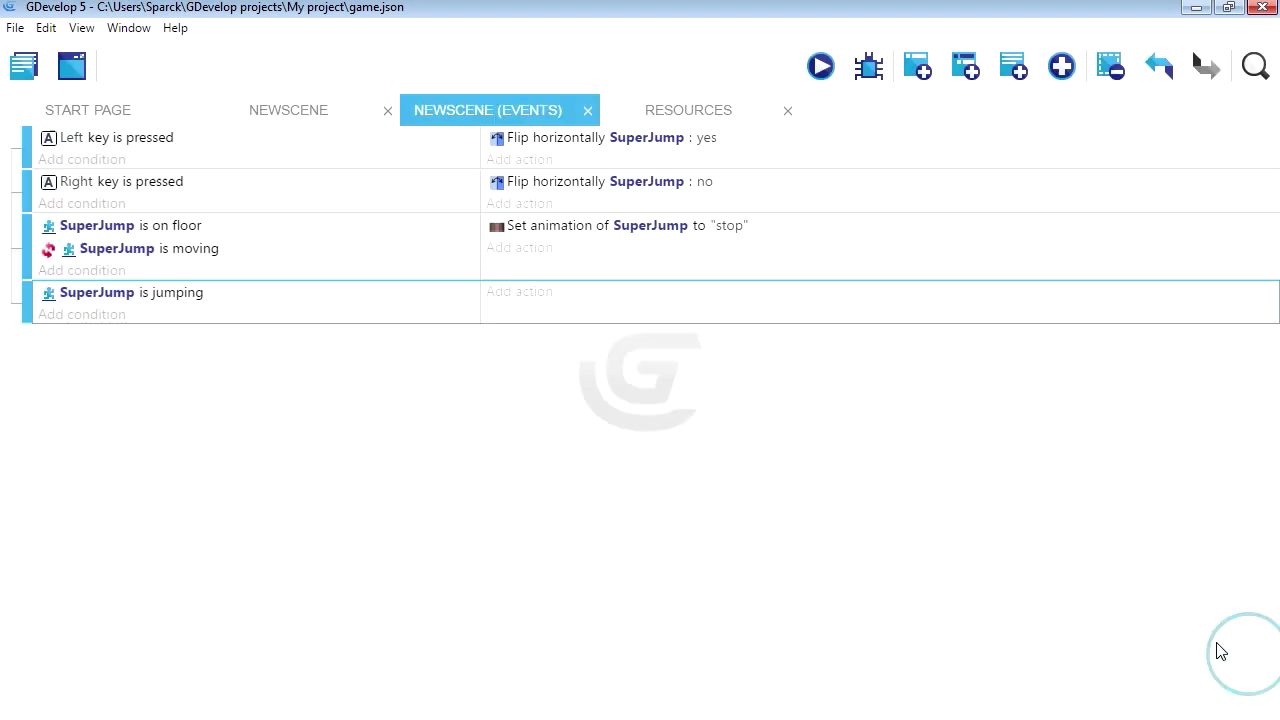
pyautogui.click(537, 295)
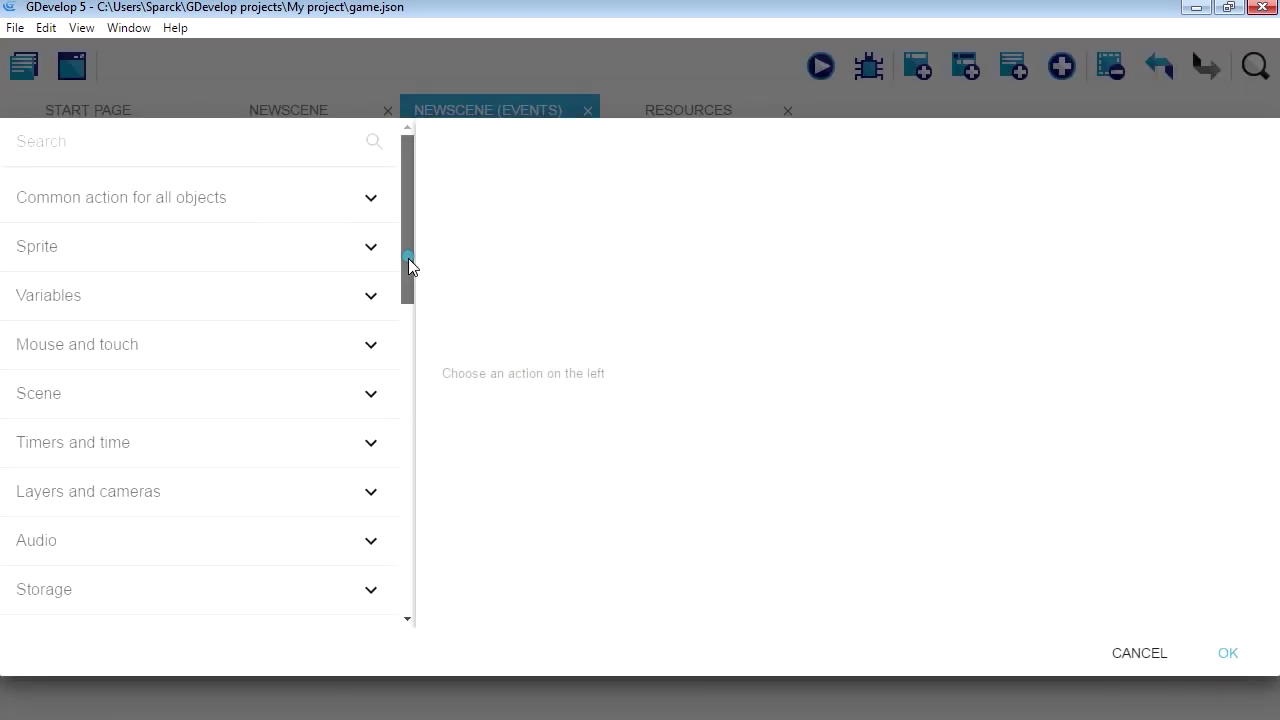
# Add a 'Change the animation (by name)' action setting SuperJump's animation to "jumping"
pyautogui.scroll(-1, 410, 264)
pyautogui.click(369, 222)
pyautogui.click(369, 226)
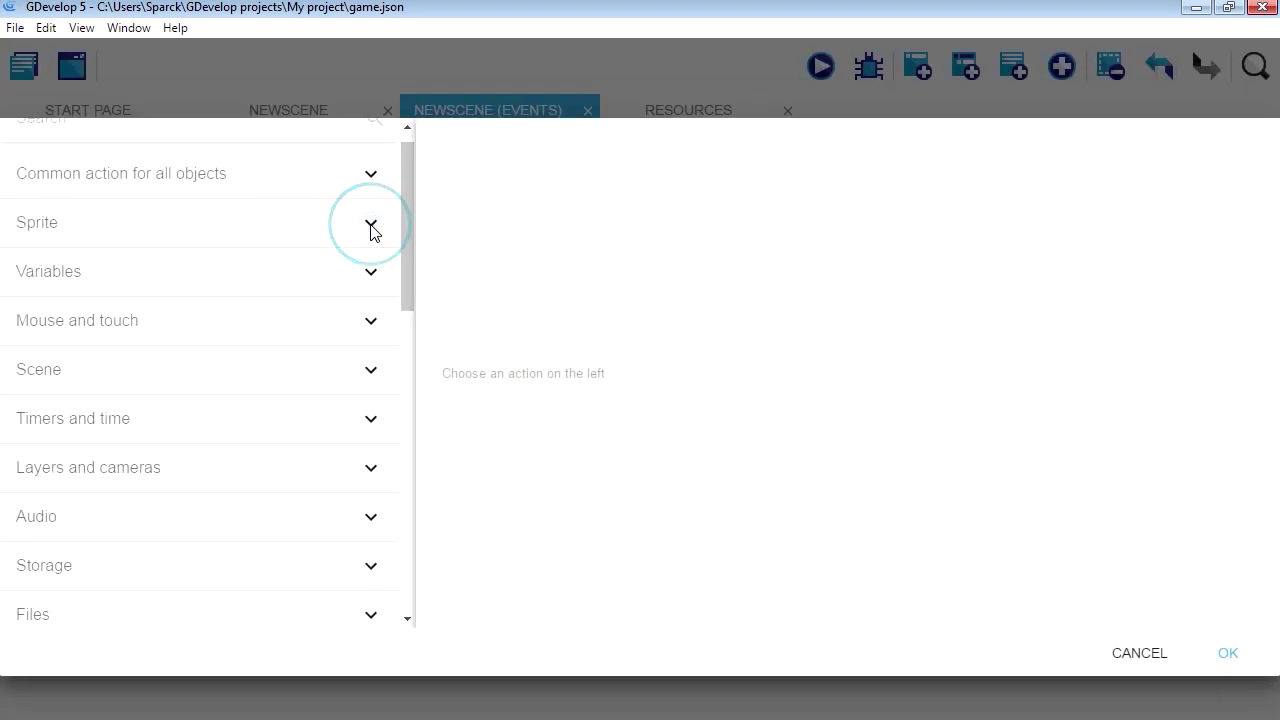
pyautogui.click(289, 272)
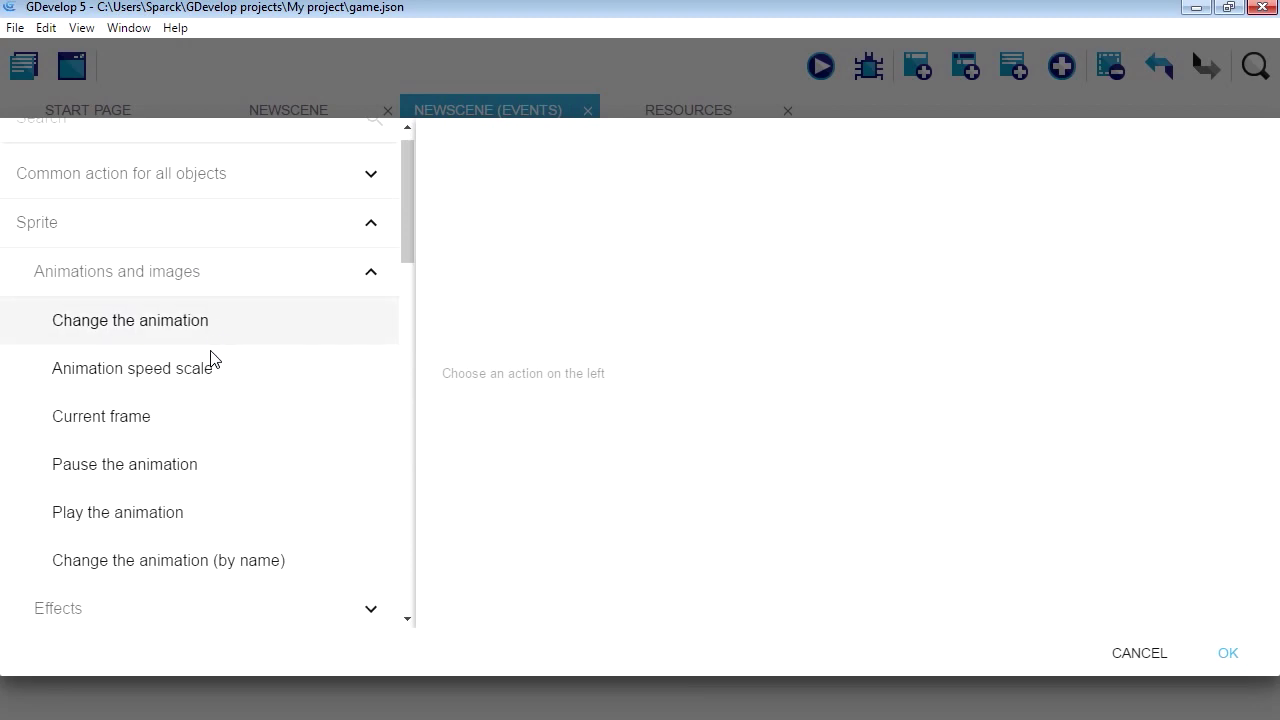
pyautogui.click(257, 563)
pyautogui.click(518, 216)
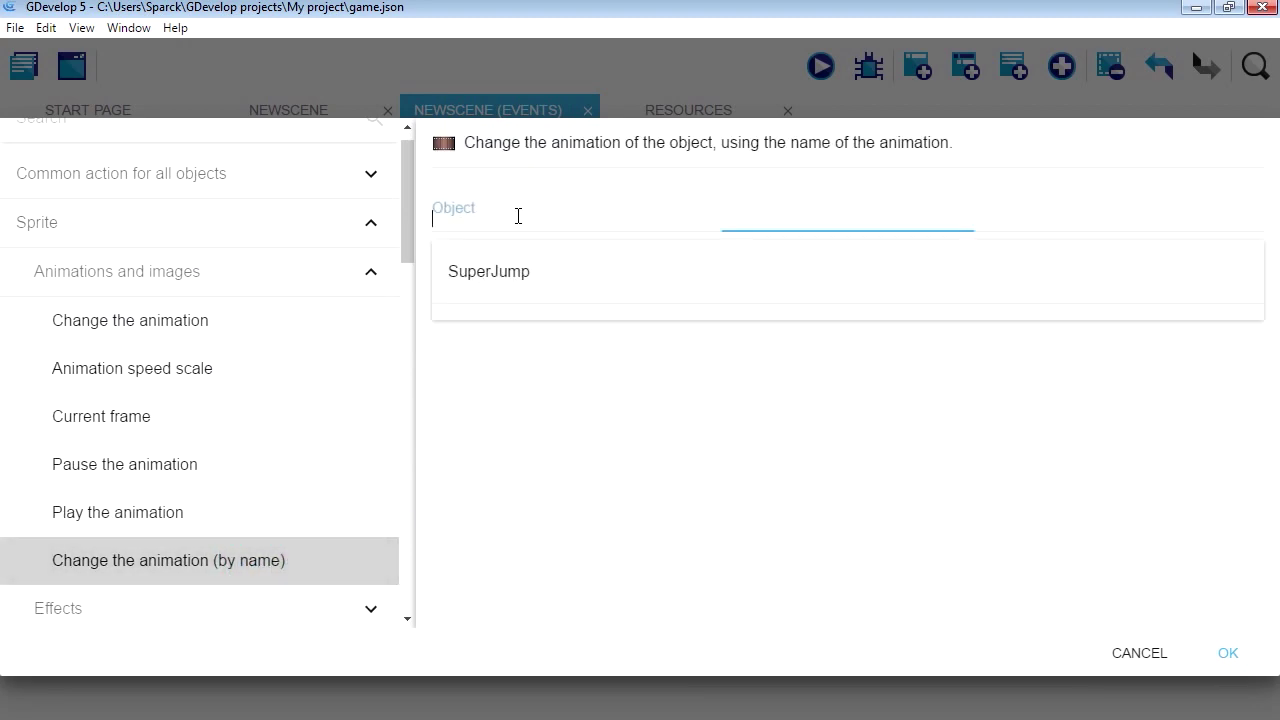
pyautogui.click(523, 271)
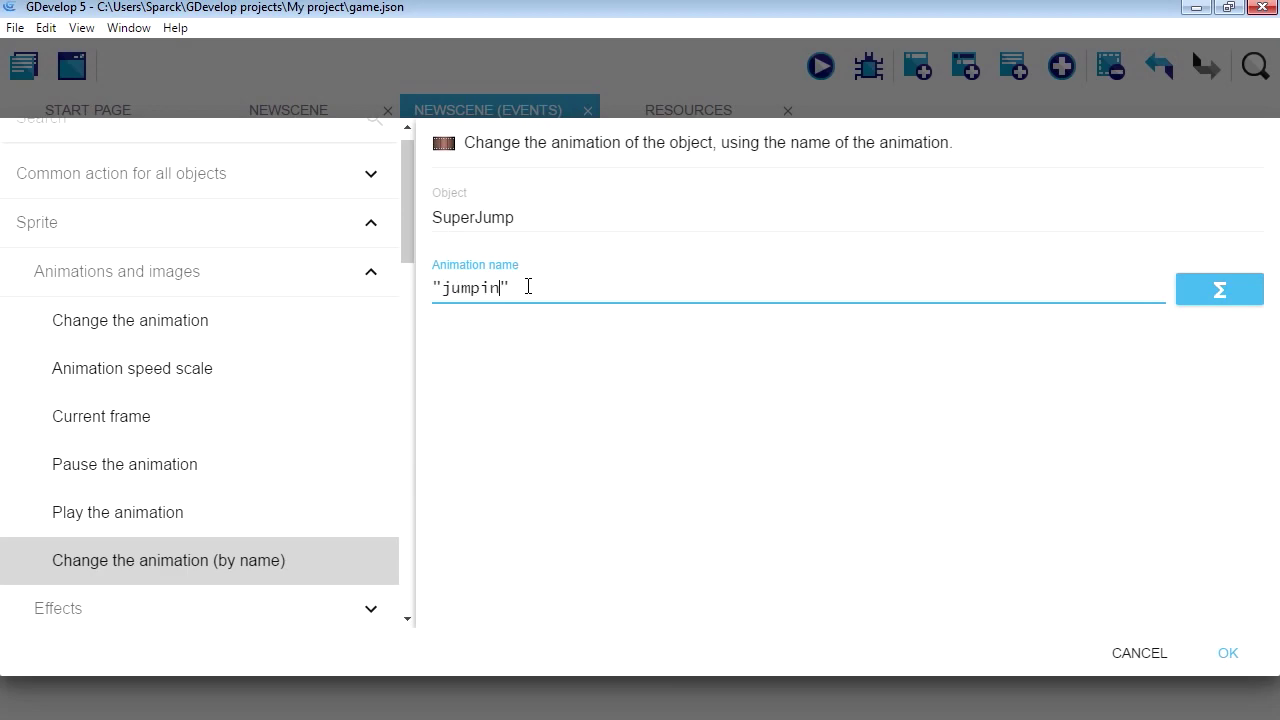
pyautogui.write('"jumping"')
pyautogui.click(1222, 652)
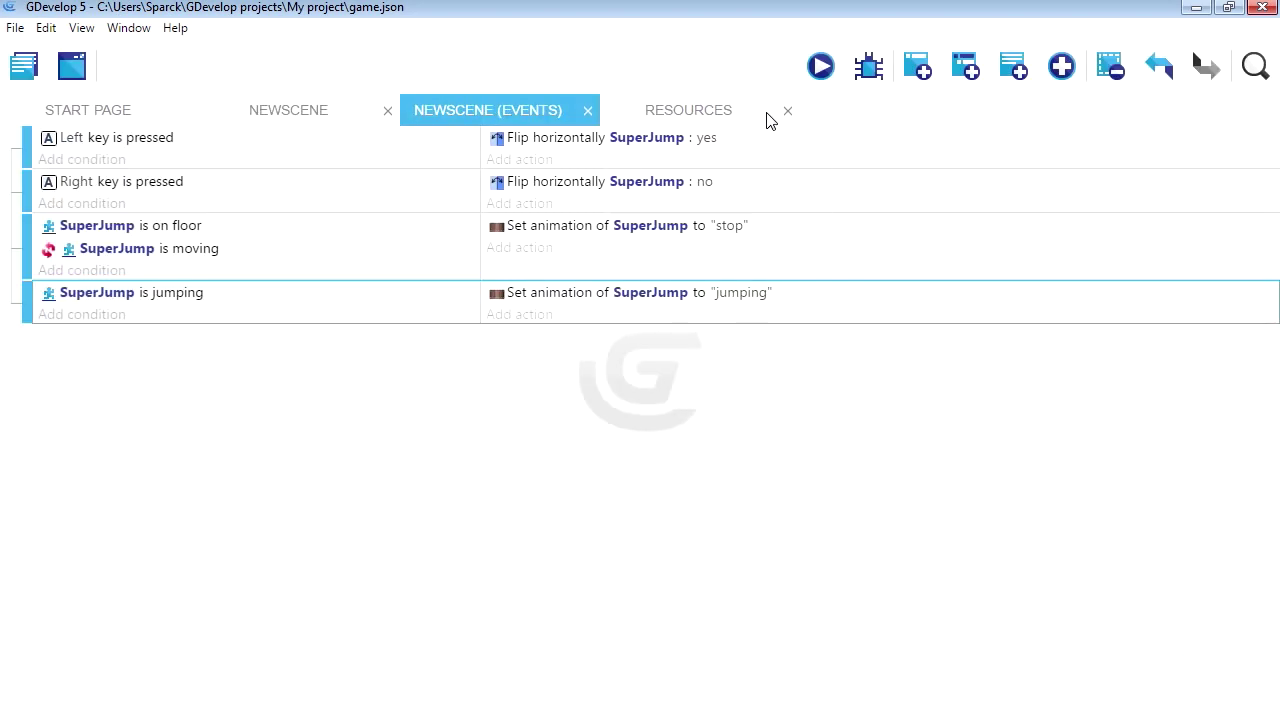
# In the NEWSCENE layout, review SuperJump's animations in its object editor, then cancel
pyautogui.click(291, 112)
pyautogui.click(1195, 195)
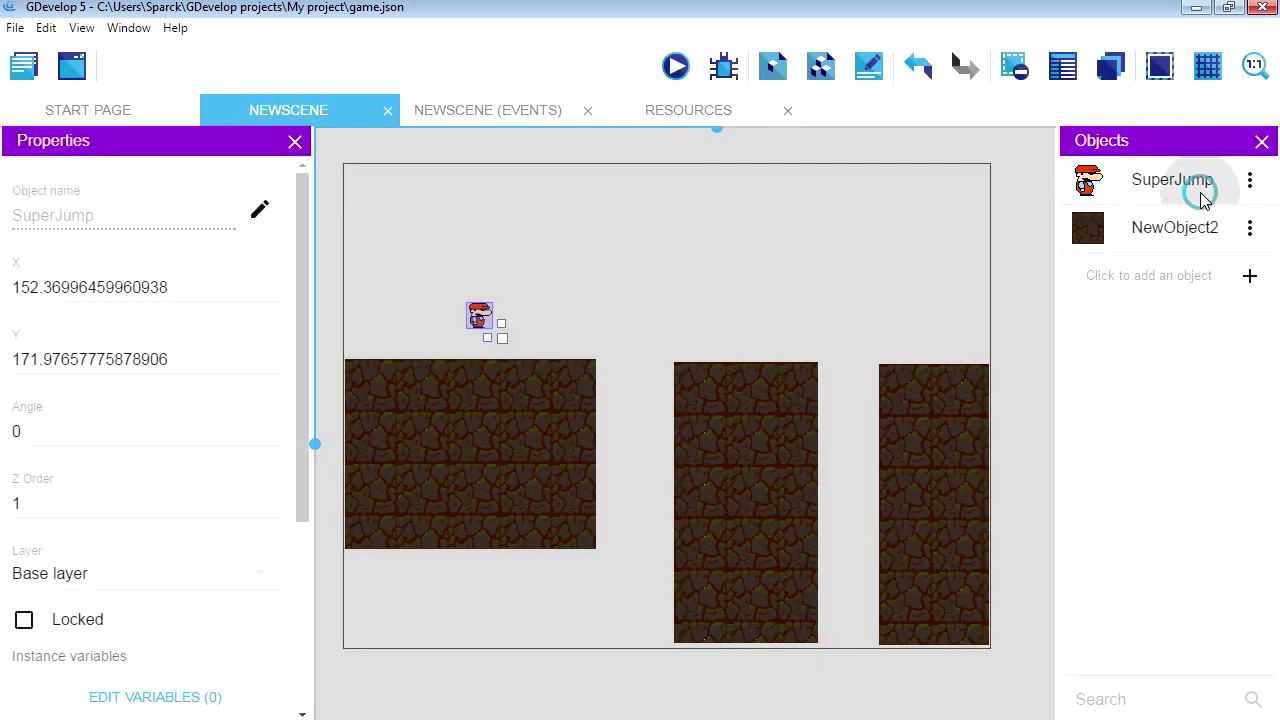
pyautogui.rightClick(1178, 198)
pyautogui.click(1105, 219)
pyautogui.scroll(-1, 458, 397)
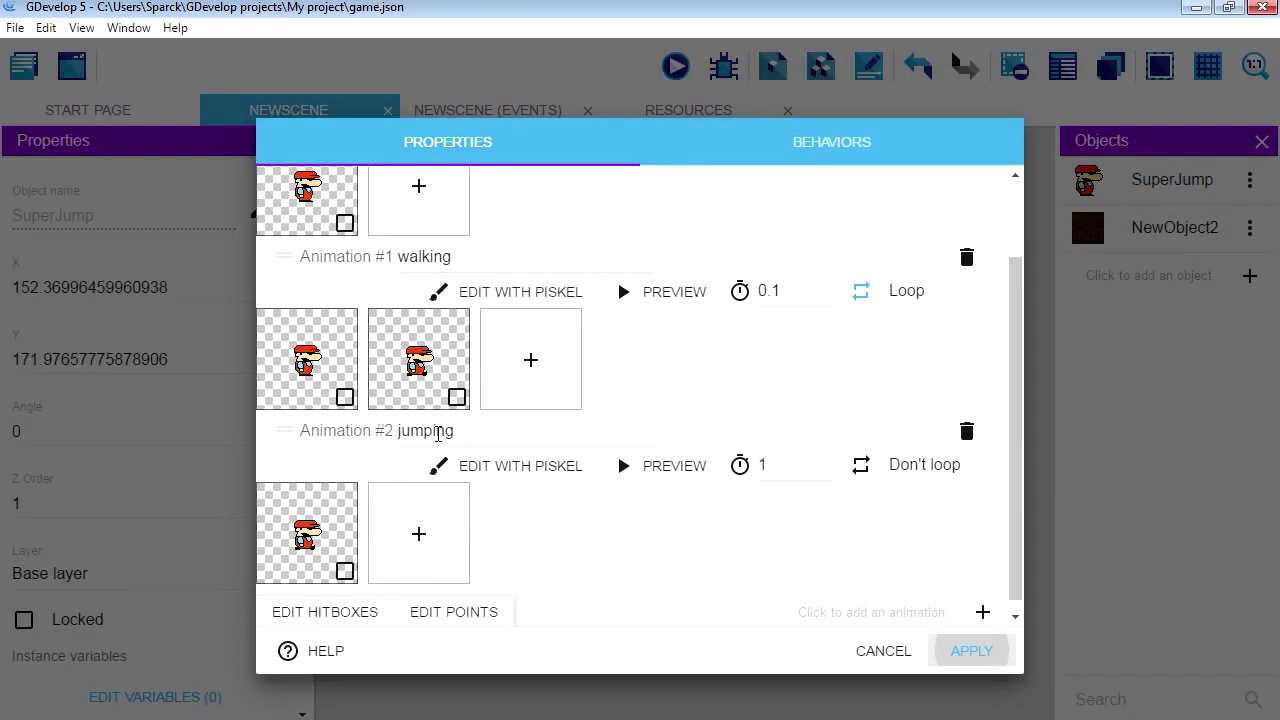
pyautogui.scroll(1, 500, 465)
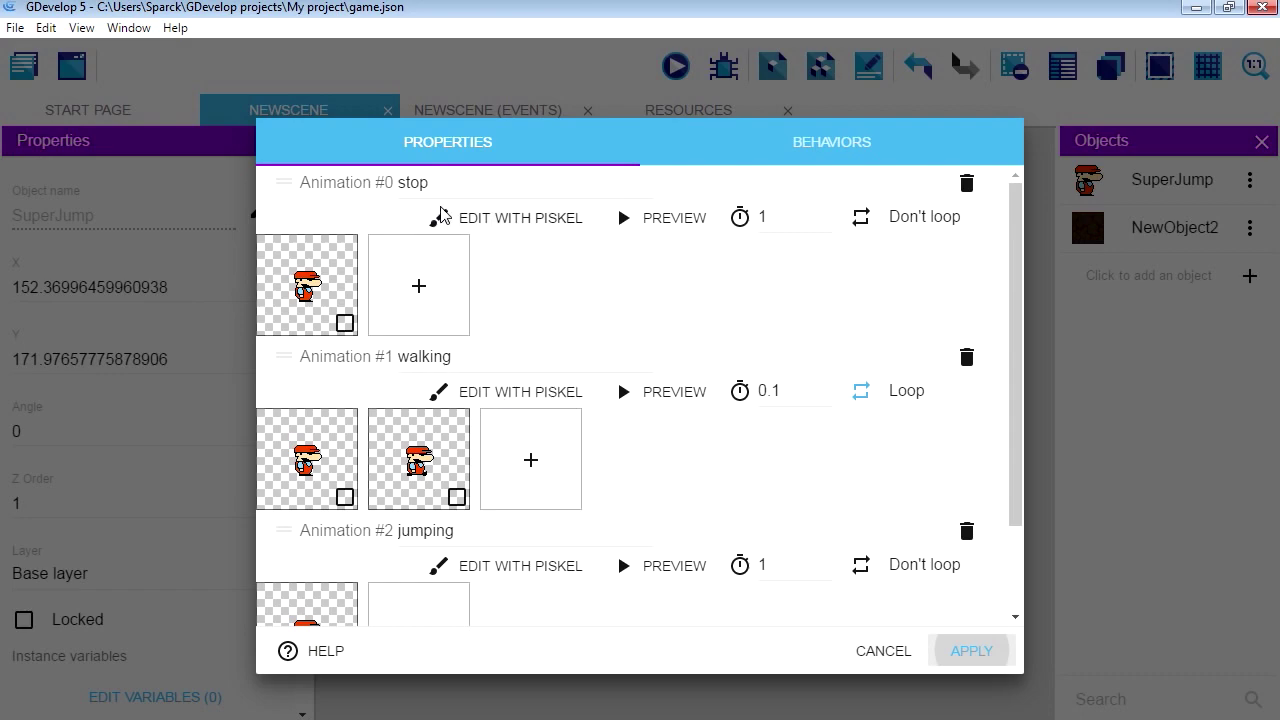
pyautogui.click(886, 654)
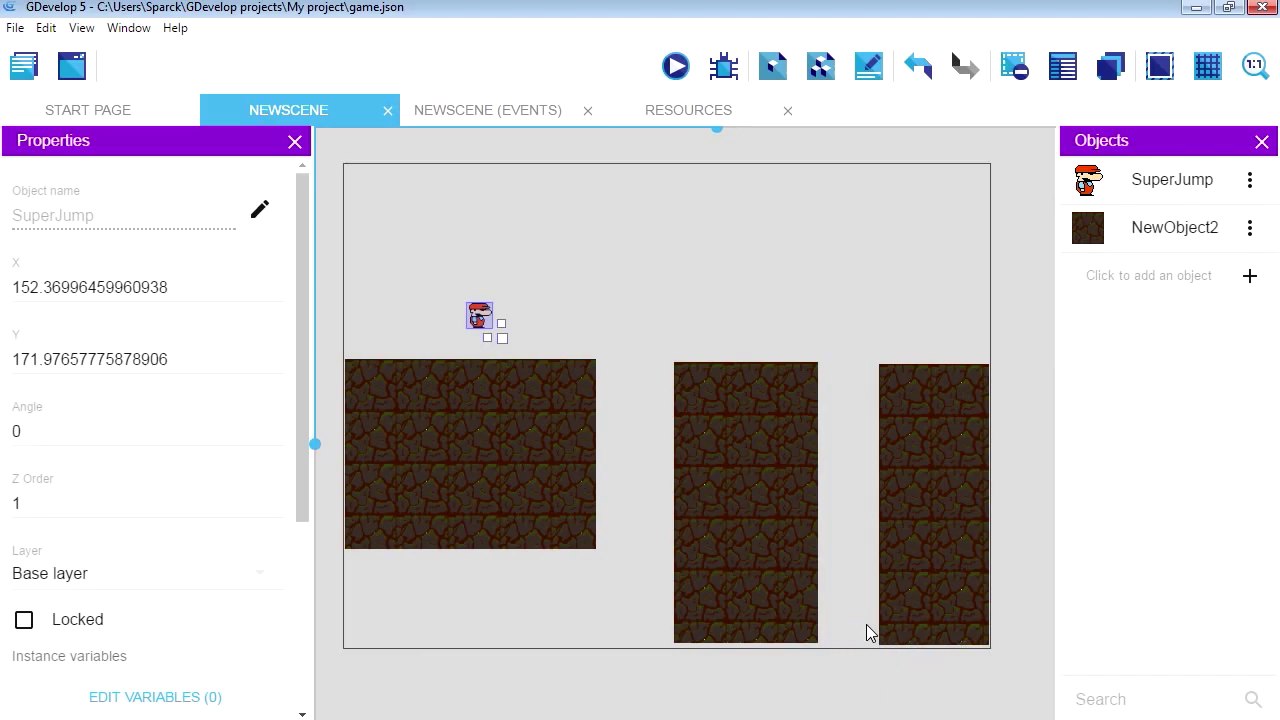
# Place a stray SuperJump instance in the scene, then delete it
pyautogui.click(762, 262)
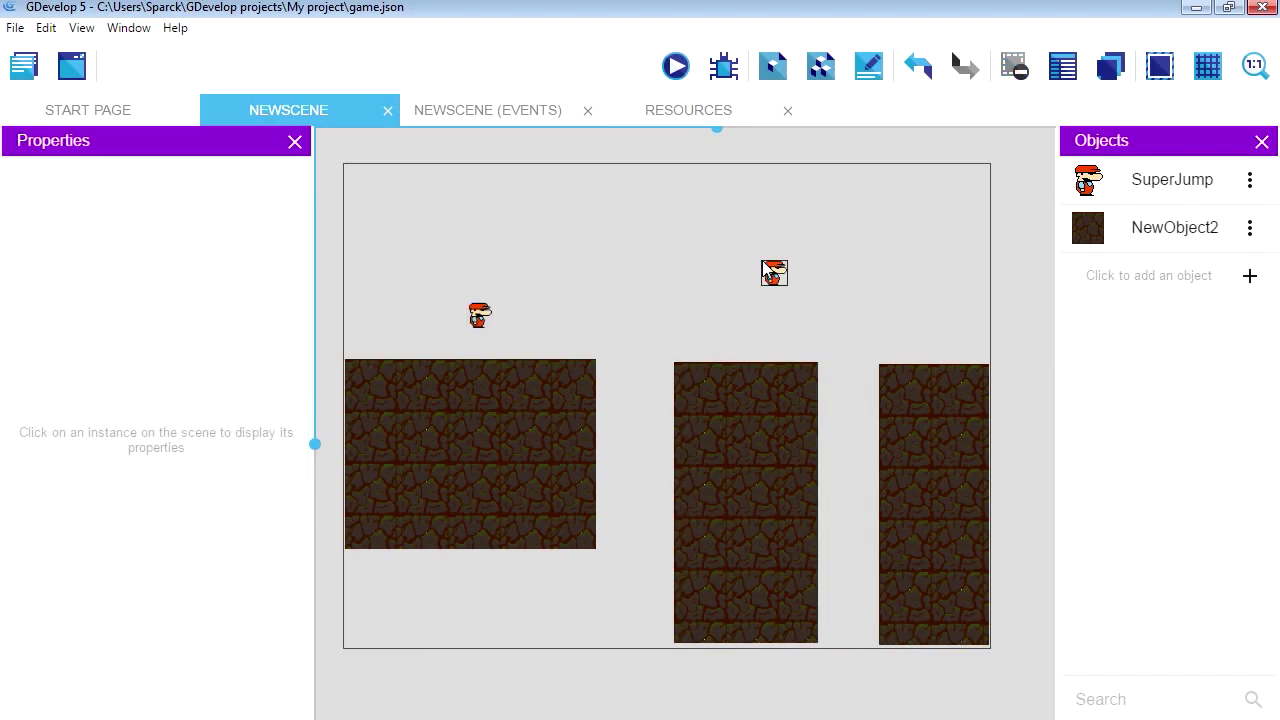
pyautogui.click(777, 278)
pyautogui.press('Delete')
pyautogui.click(677, 67)
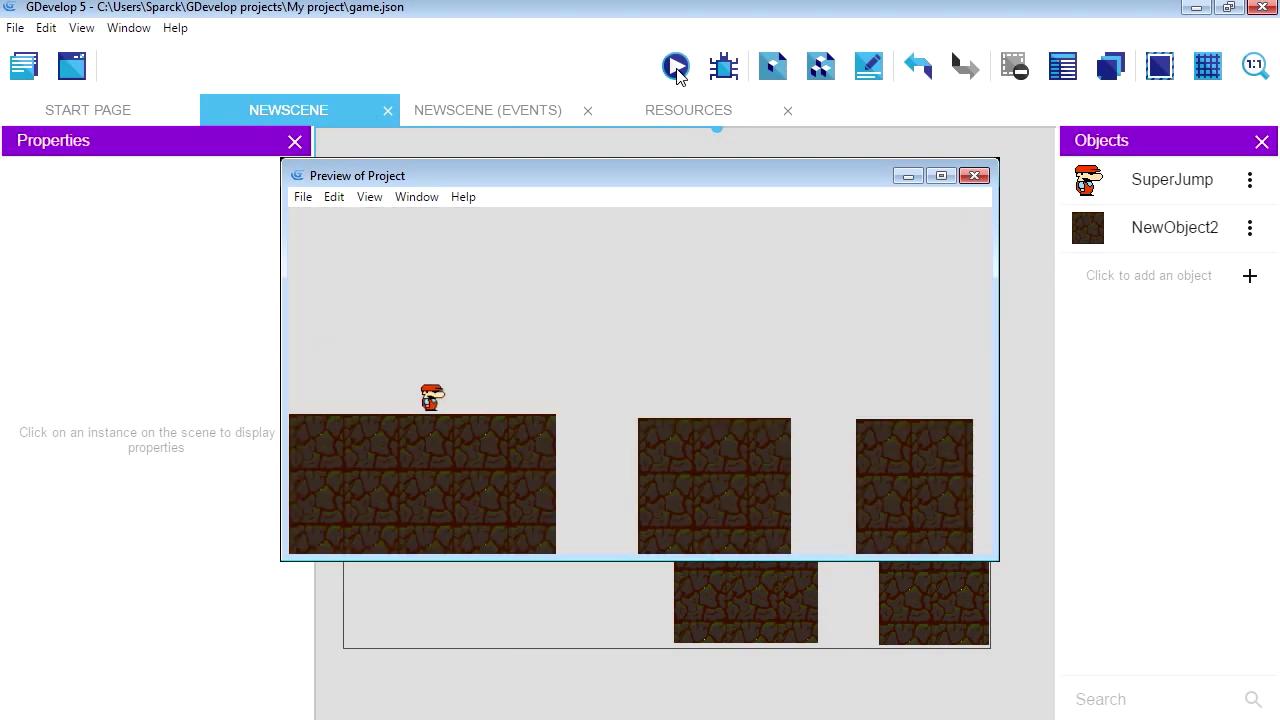
pyautogui.press('space')
pyautogui.press('Left')
pyautogui.press('Right')
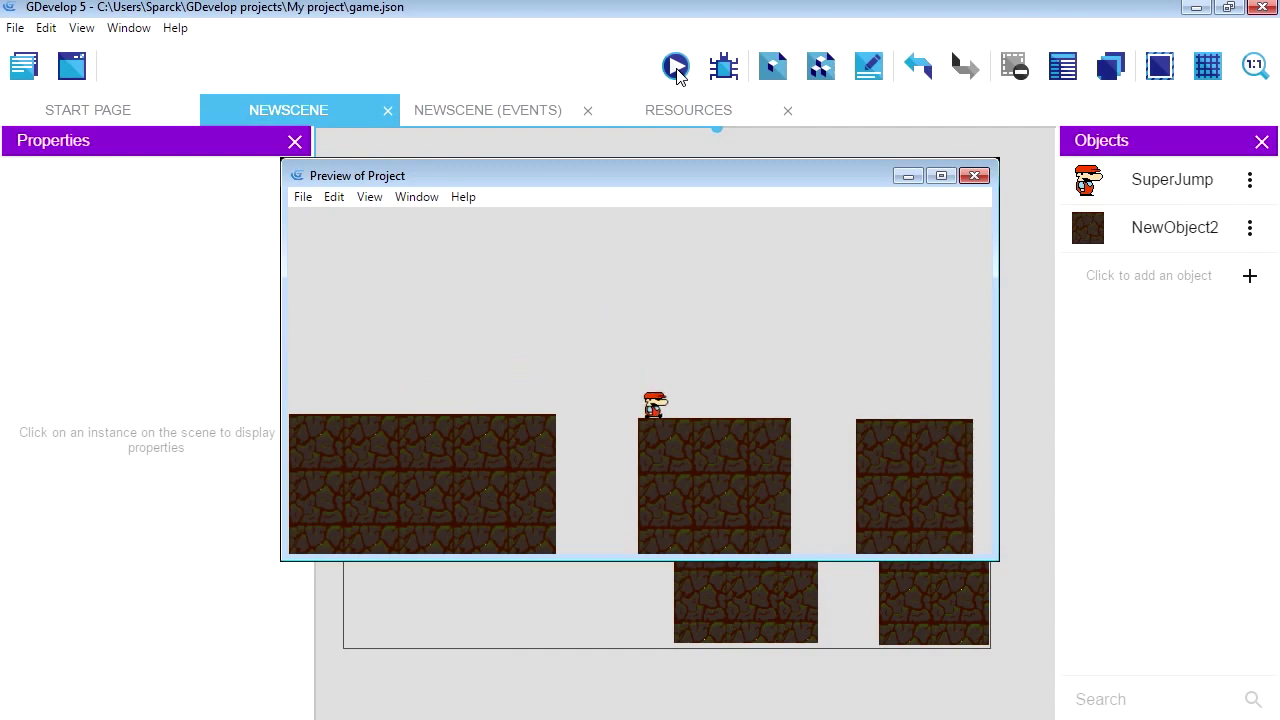
pyautogui.press('Left')
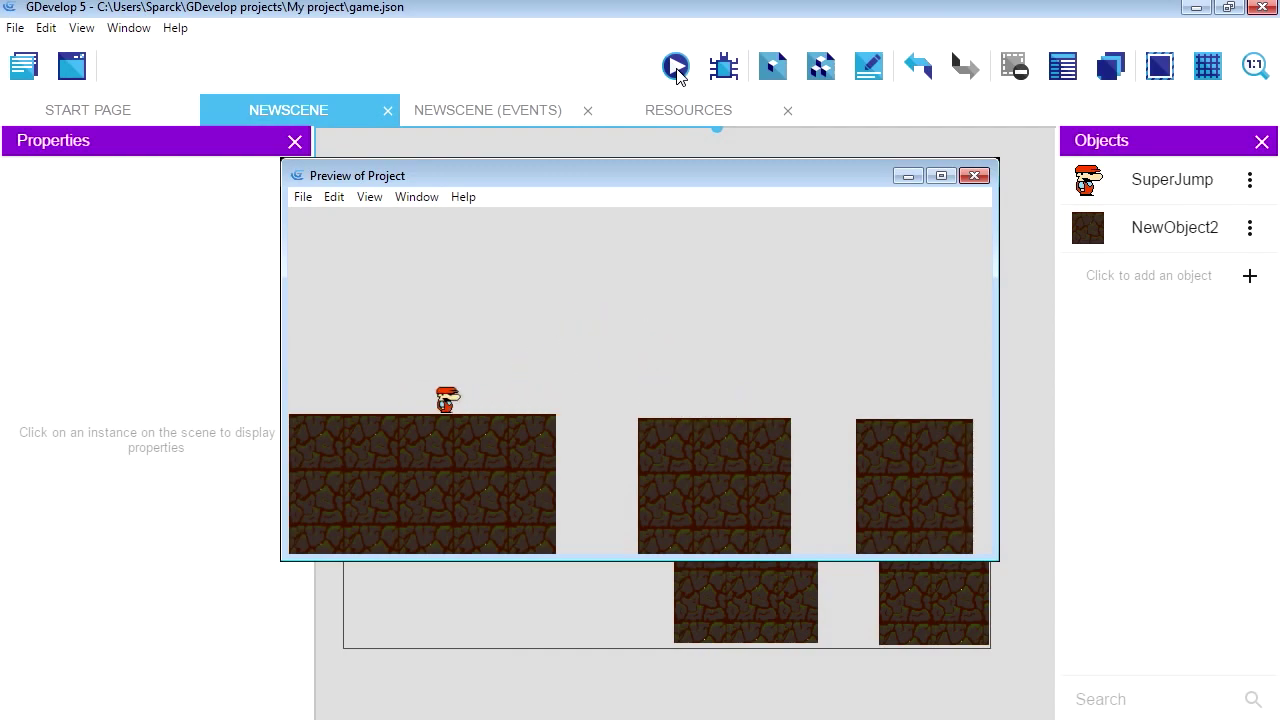
pyautogui.press('Right')
pyautogui.press('space')
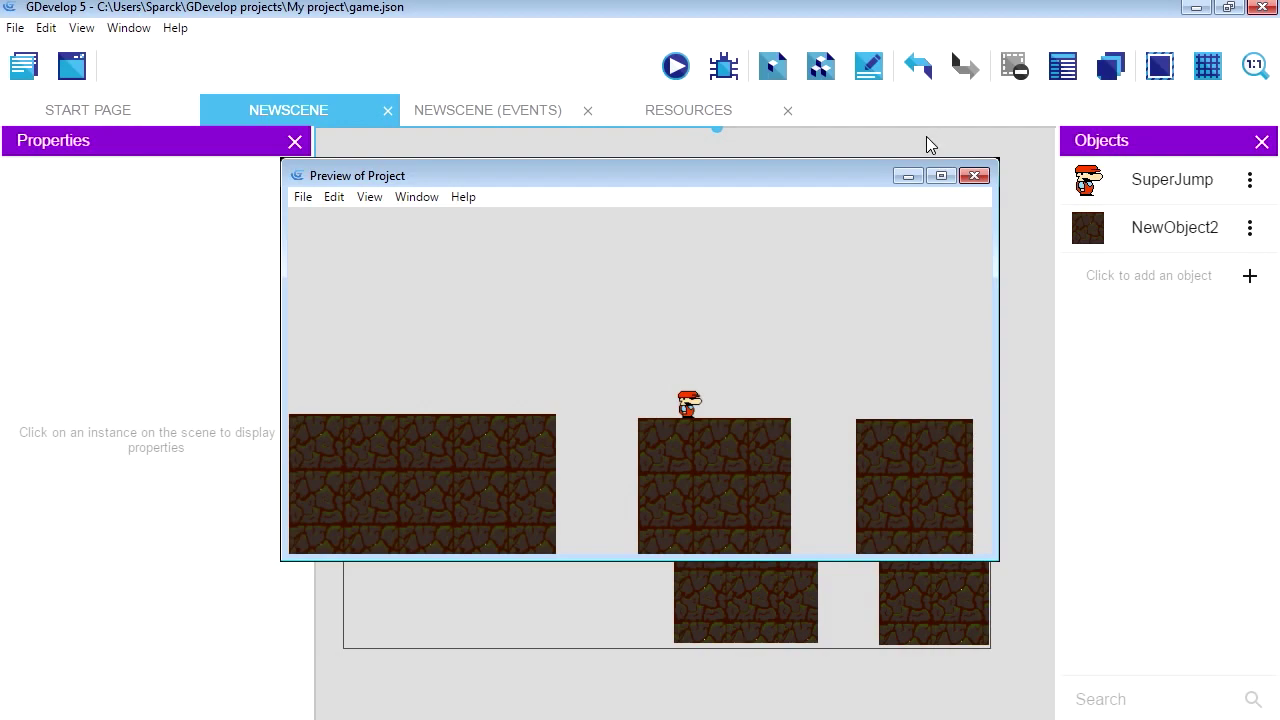
pyautogui.click(975, 177)
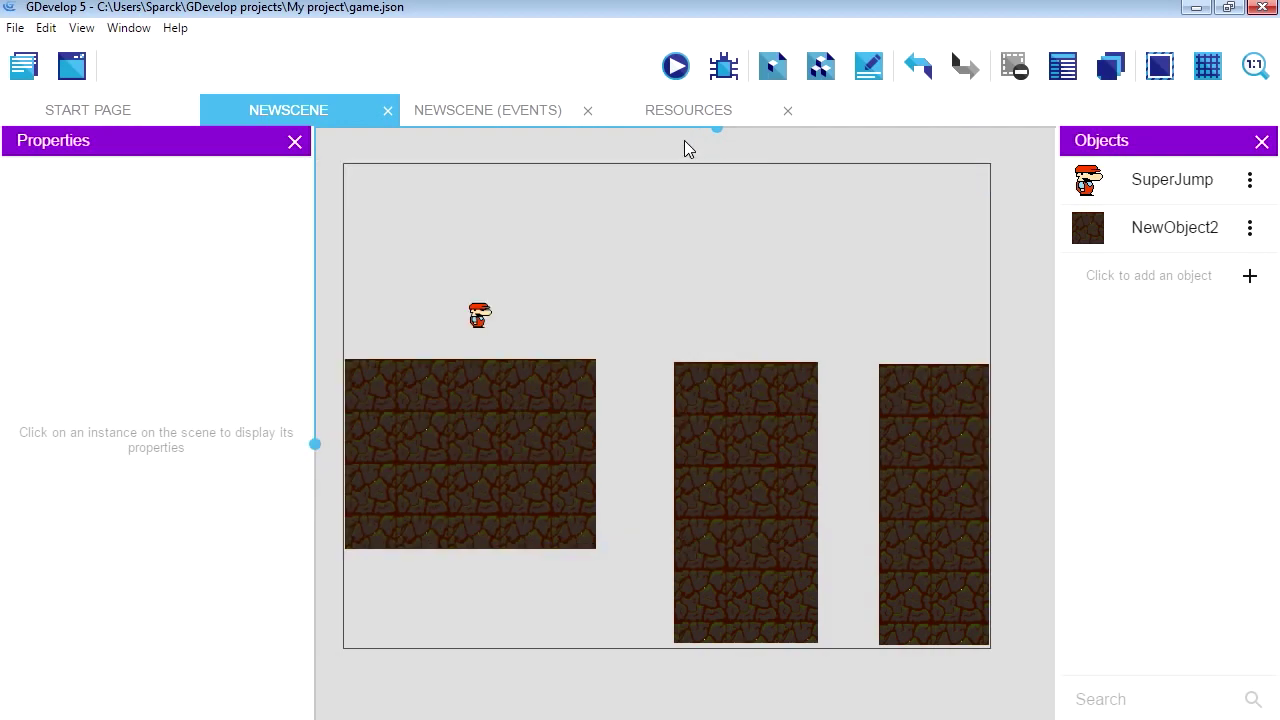
# Back in the events sheet, add a new event with an 'Is on floor' condition for SuperJump
pyautogui.click(508, 110)
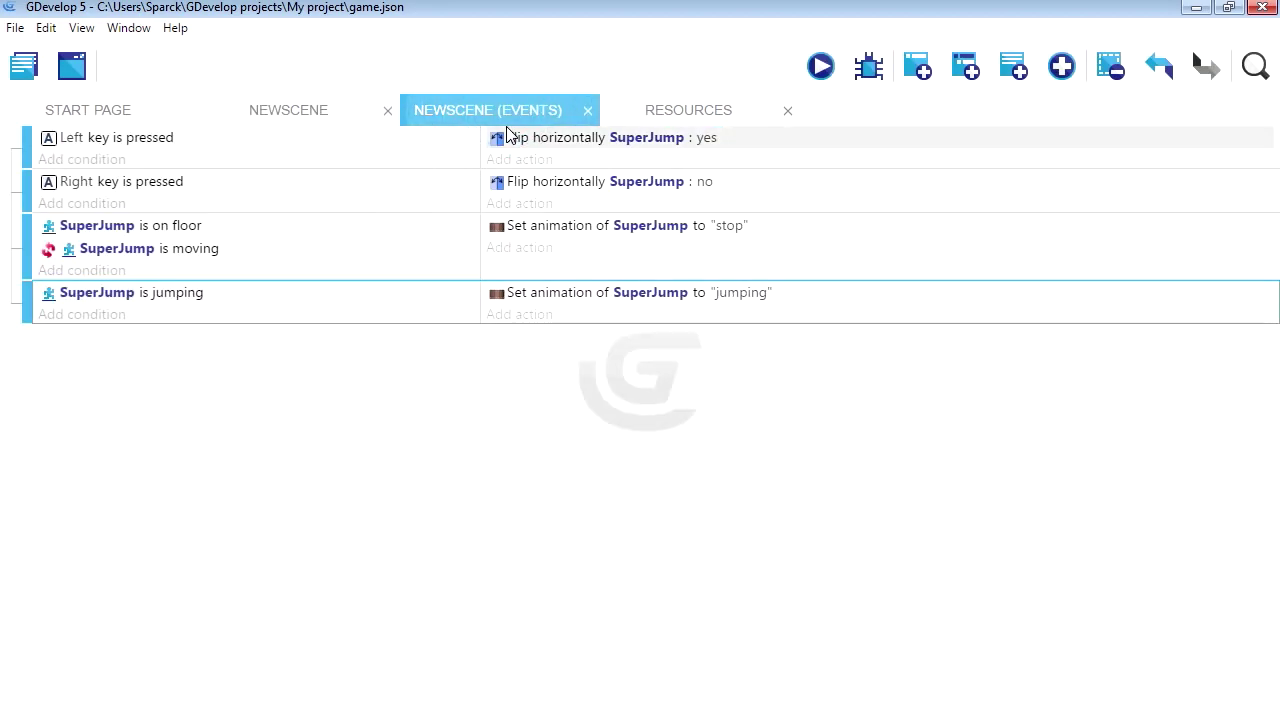
pyautogui.click(925, 78)
pyautogui.click(50, 333)
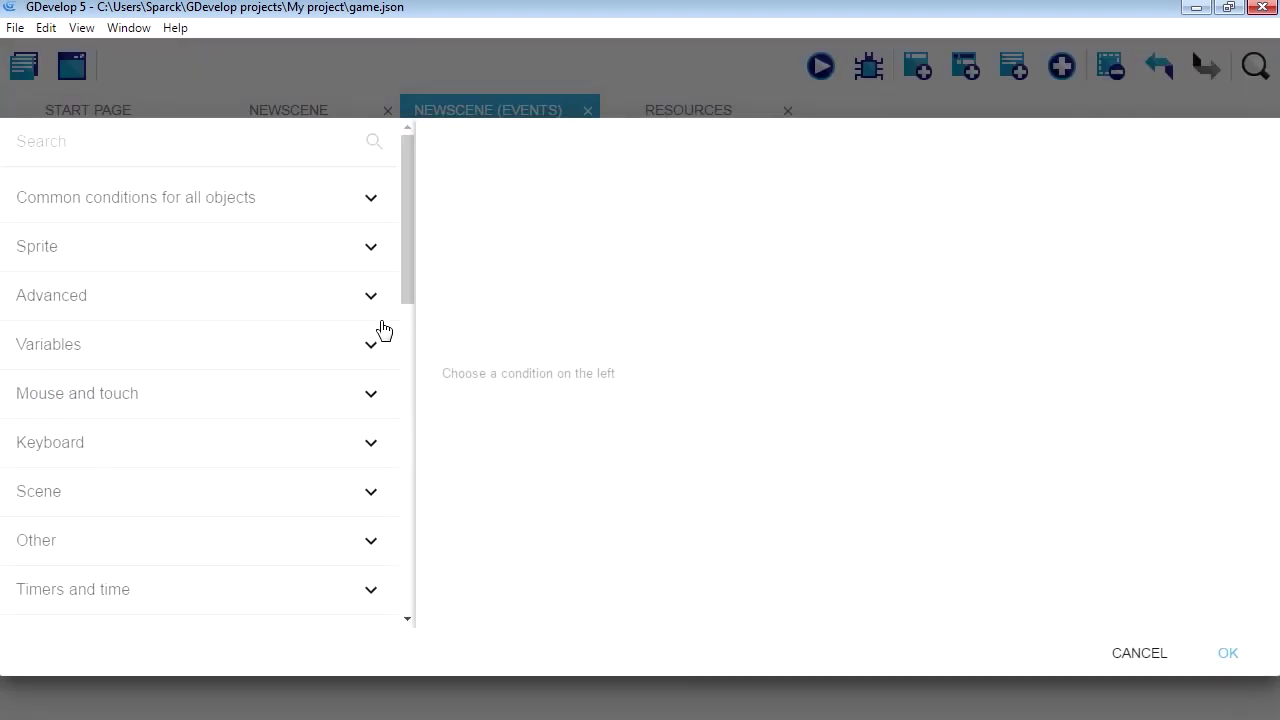
pyautogui.moveTo(407, 240); pyautogui.dragTo(428, 451)
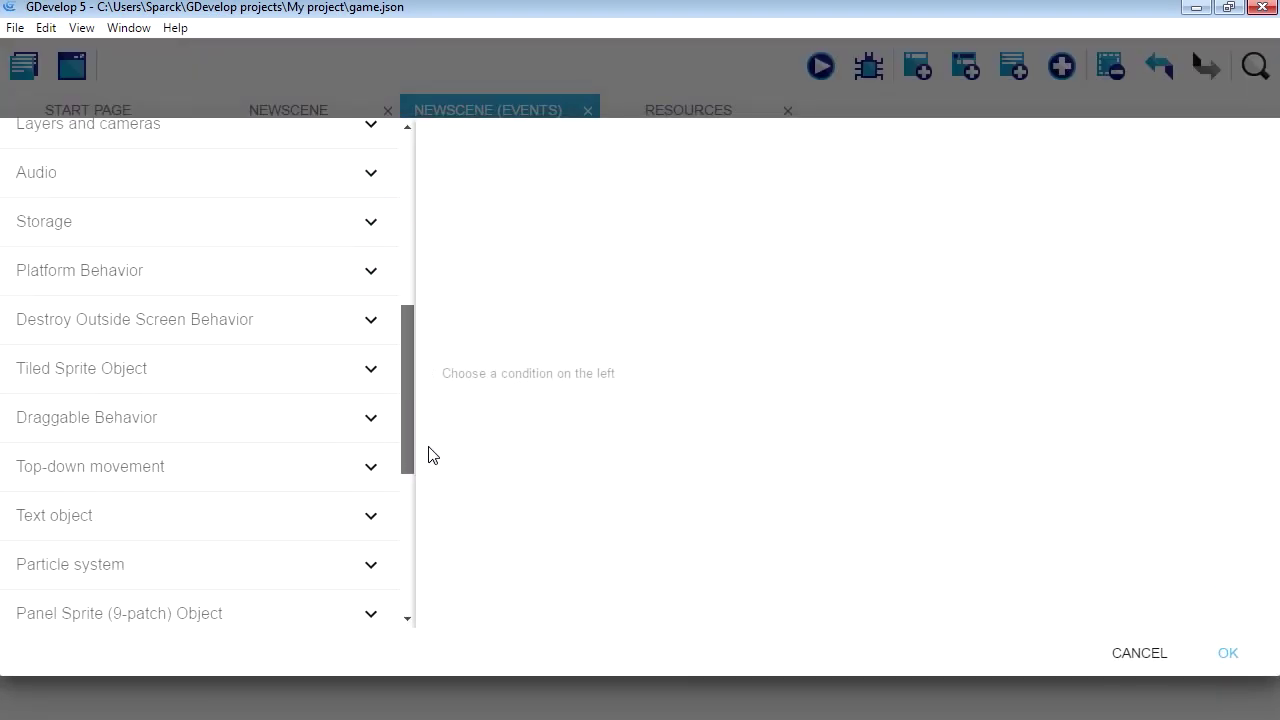
pyautogui.click(368, 268)
pyautogui.click(293, 560)
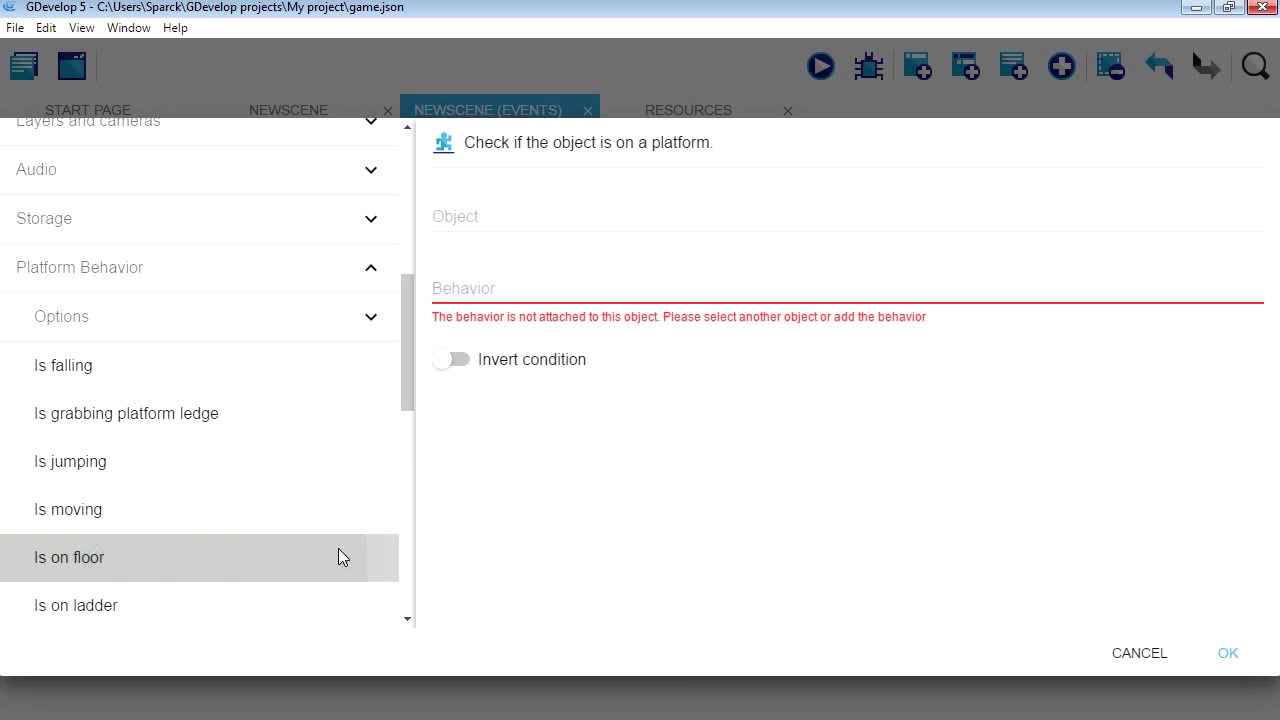
pyautogui.click(486, 210)
pyautogui.click(529, 272)
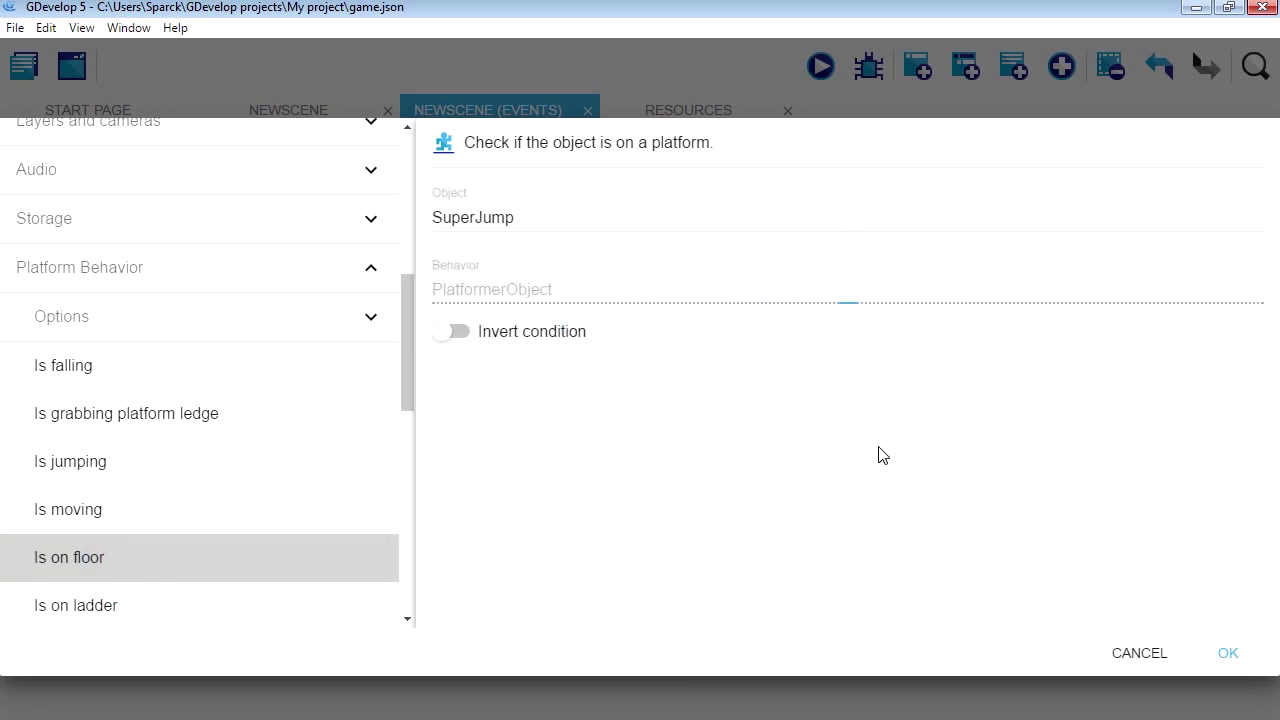
pyautogui.click(1218, 658)
# Add a second Platform Behavior condition, 'Is moving', for SuperJump
pyautogui.click(105, 360)
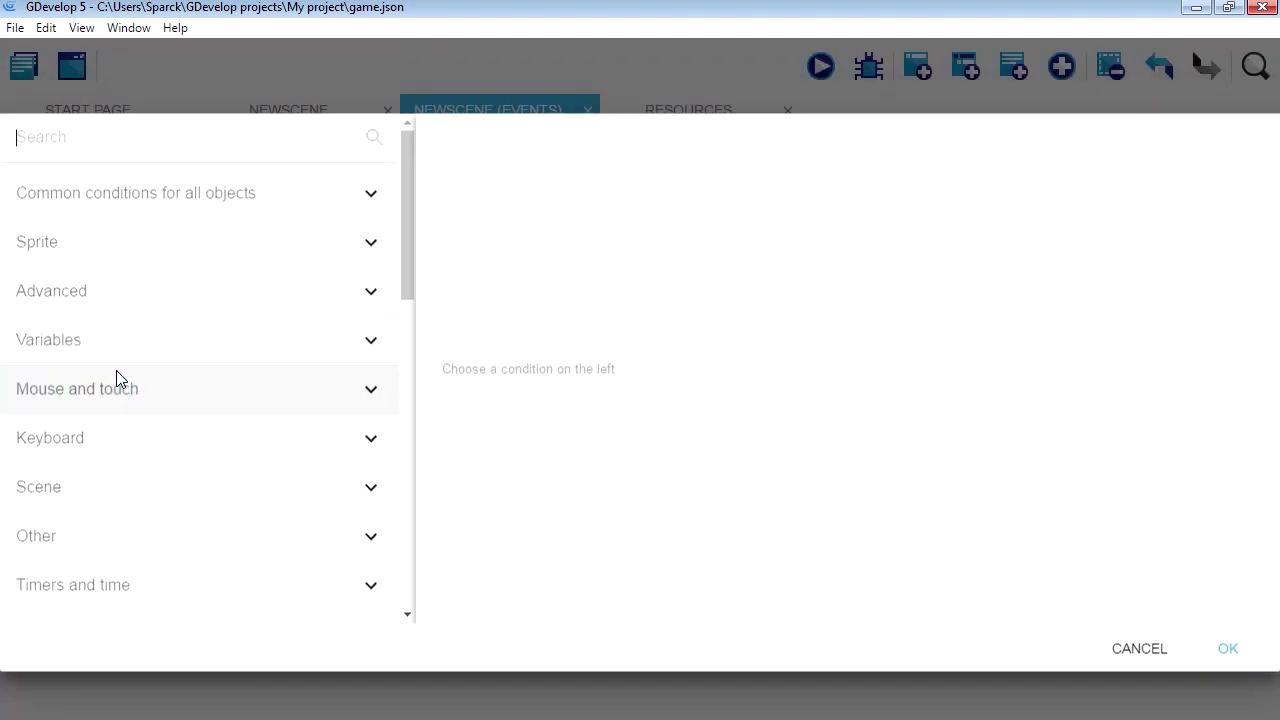
pyautogui.scroll(-2, 330, 445)
pyautogui.scroll(-2, 200, 400)
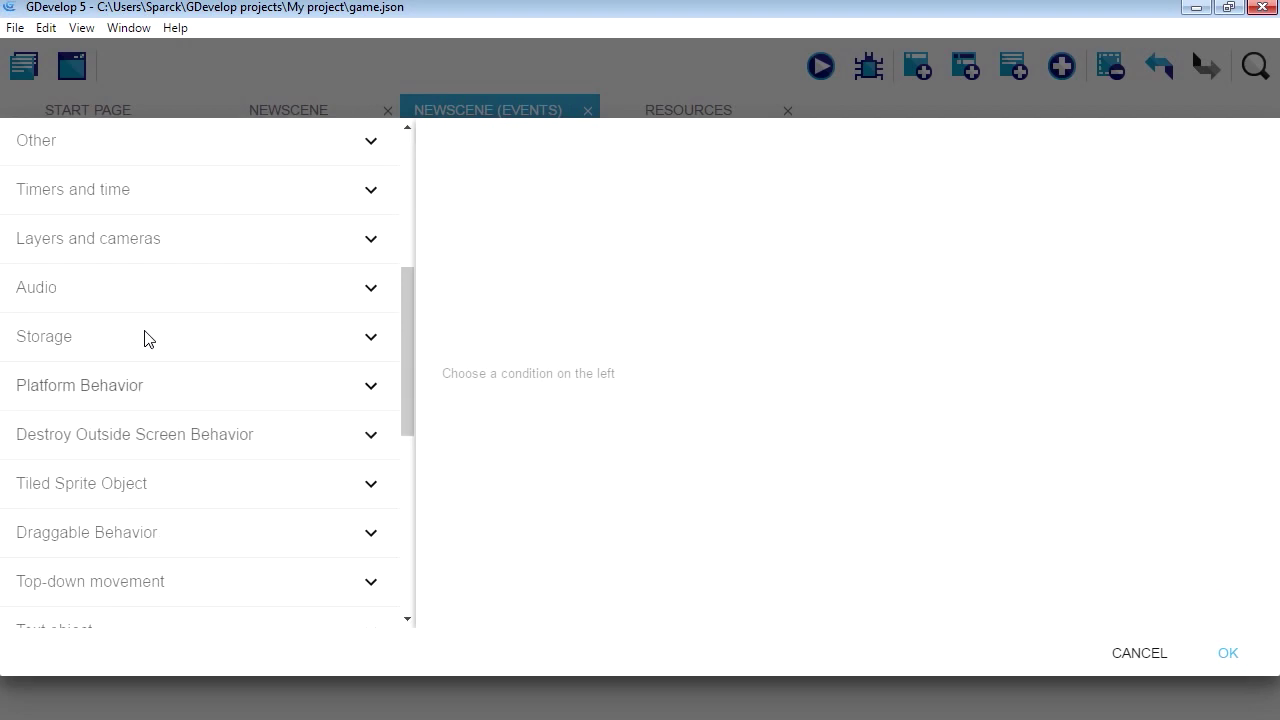
pyautogui.click(190, 395)
pyautogui.scroll(-3, 255, 490)
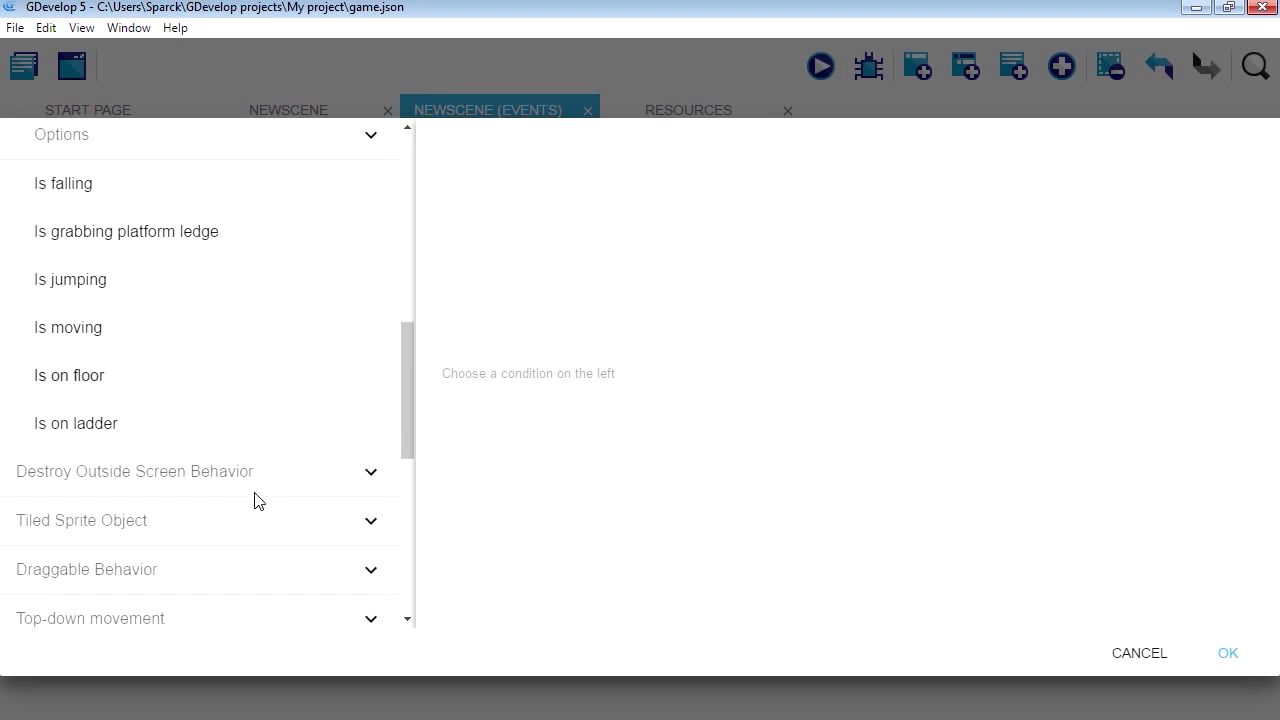
pyautogui.click(115, 330)
pyautogui.click(519, 218)
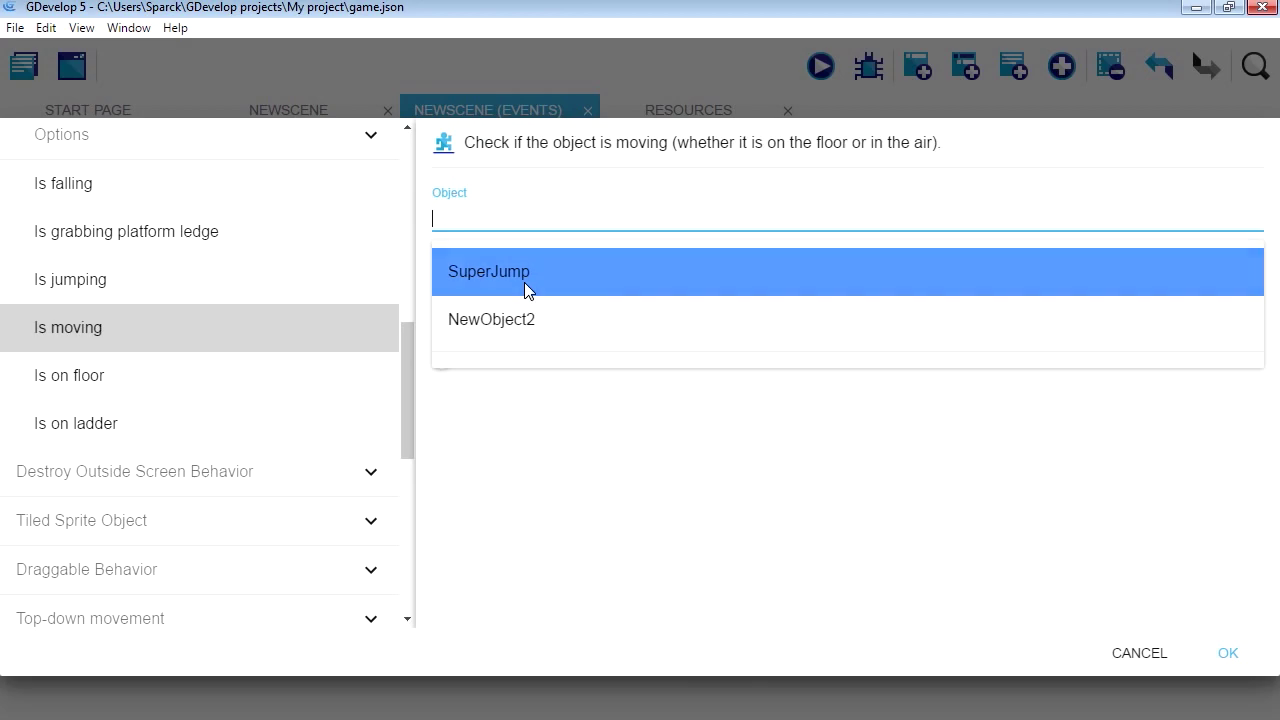
pyautogui.press('Return')
# Confirm the Is moving condition and add an action changing SuperJump's animation to "walking"
pyautogui.click(1228, 652)
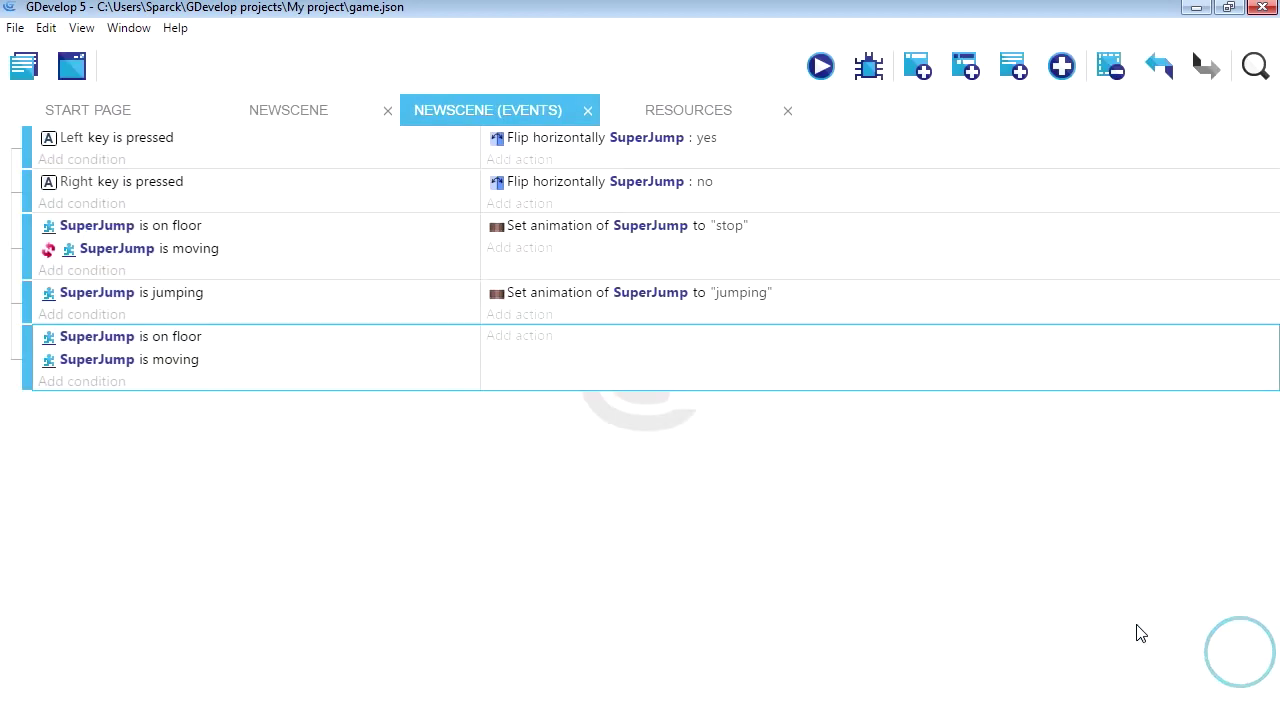
pyautogui.click(540, 349)
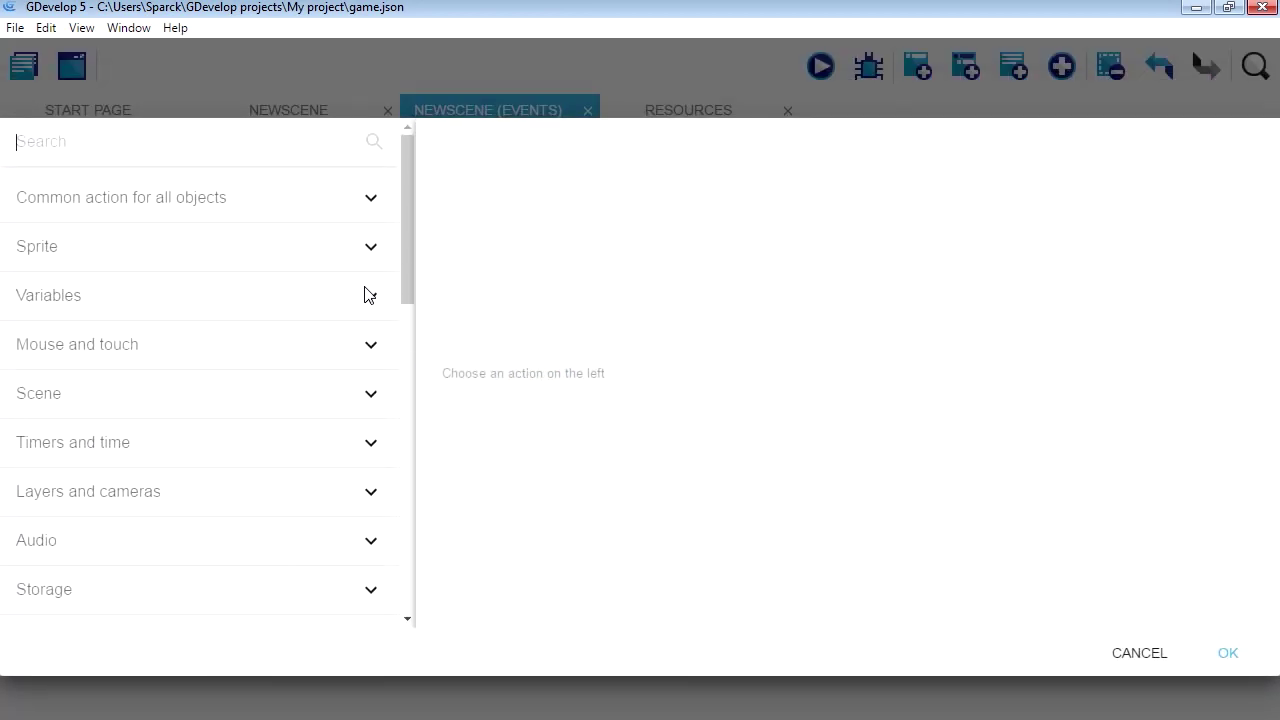
pyautogui.click(358, 259)
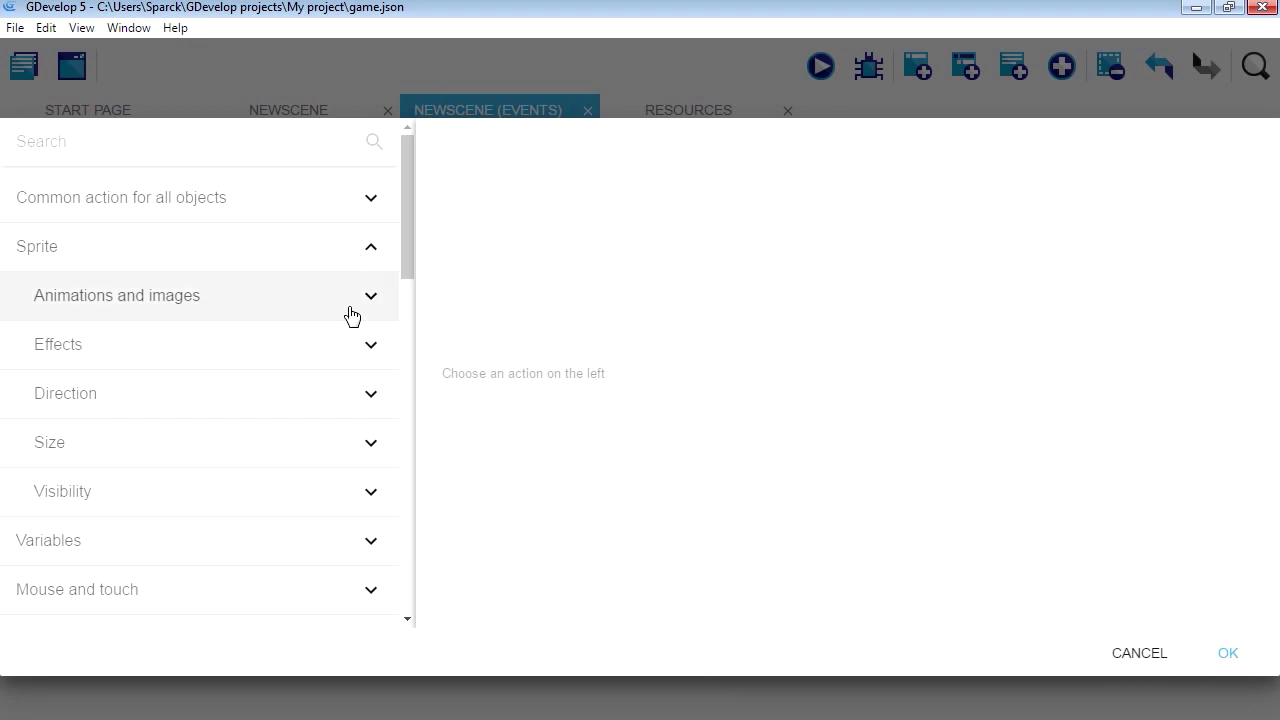
pyautogui.click(344, 314)
pyautogui.click(287, 595)
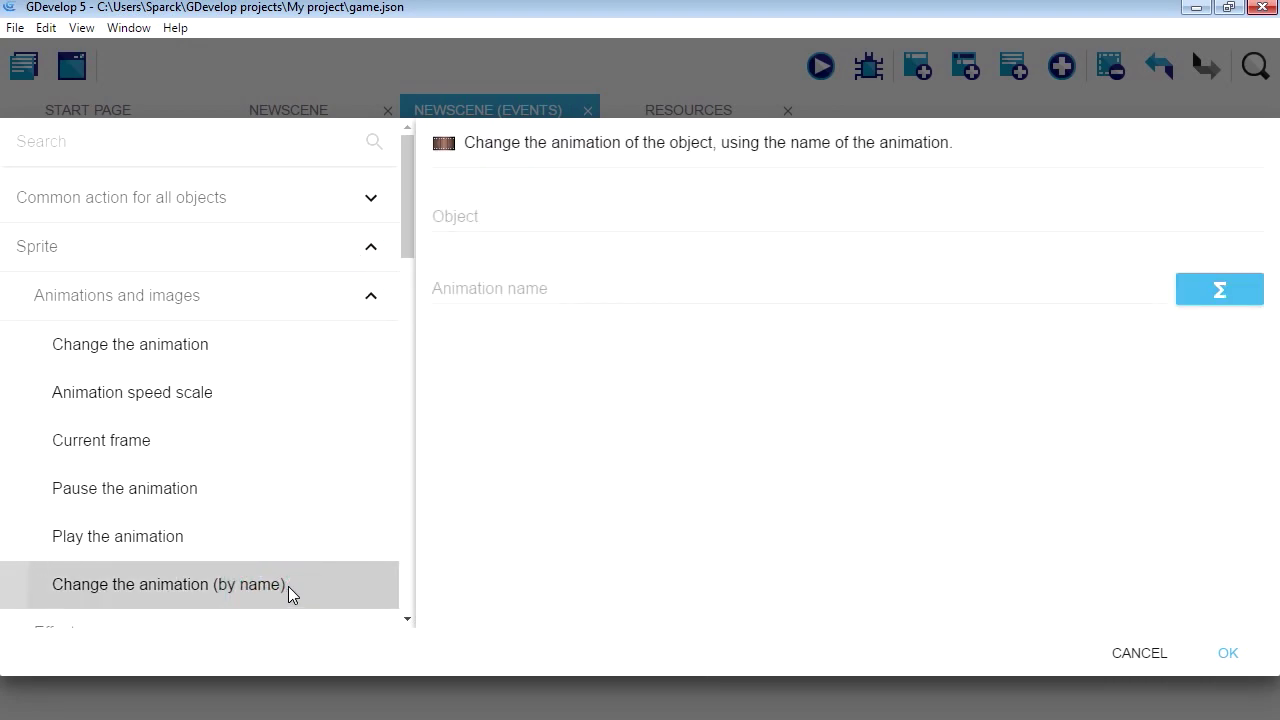
pyautogui.click(478, 206)
pyautogui.click(512, 271)
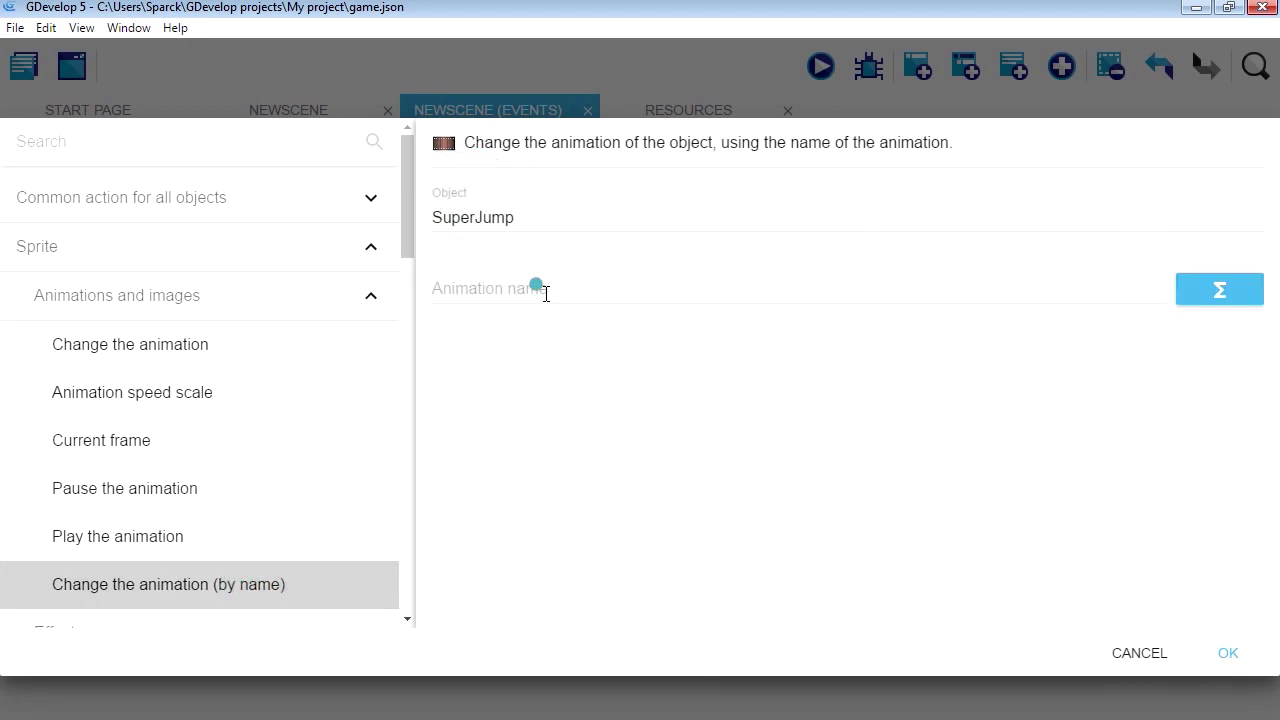
pyautogui.click(542, 291)
pyautogui.write('"walking"')
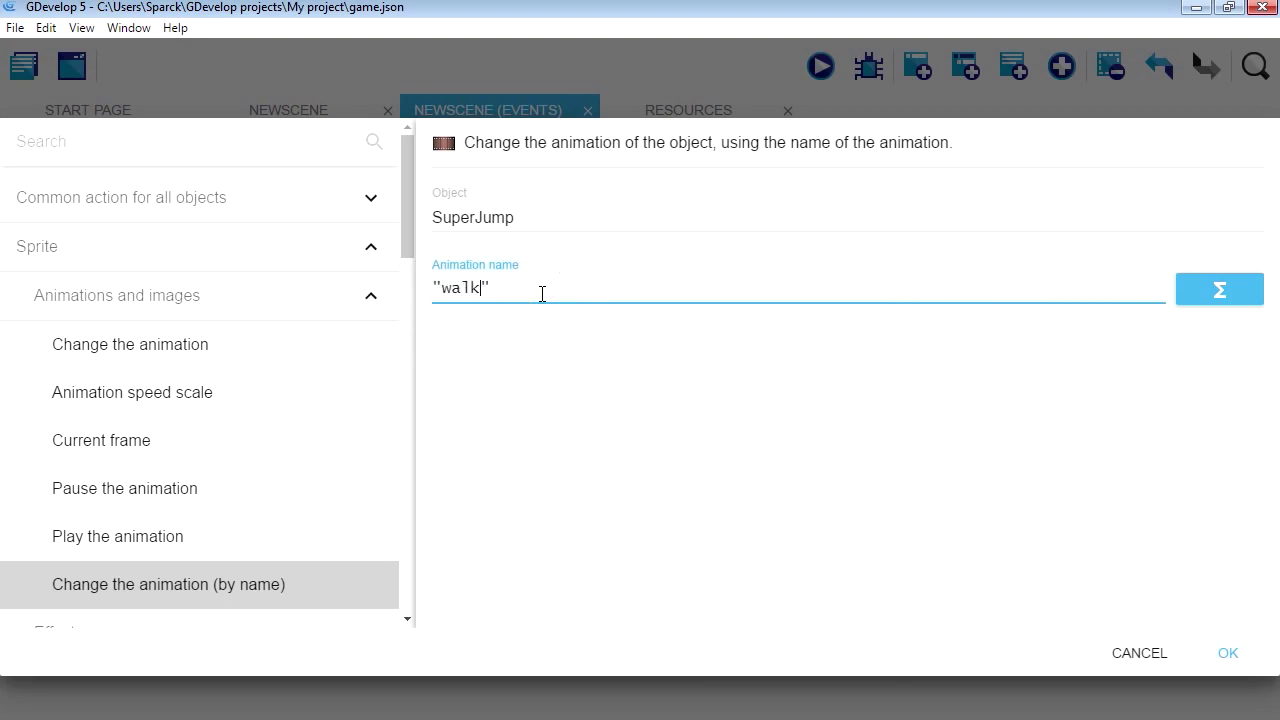
pyautogui.click(1229, 653)
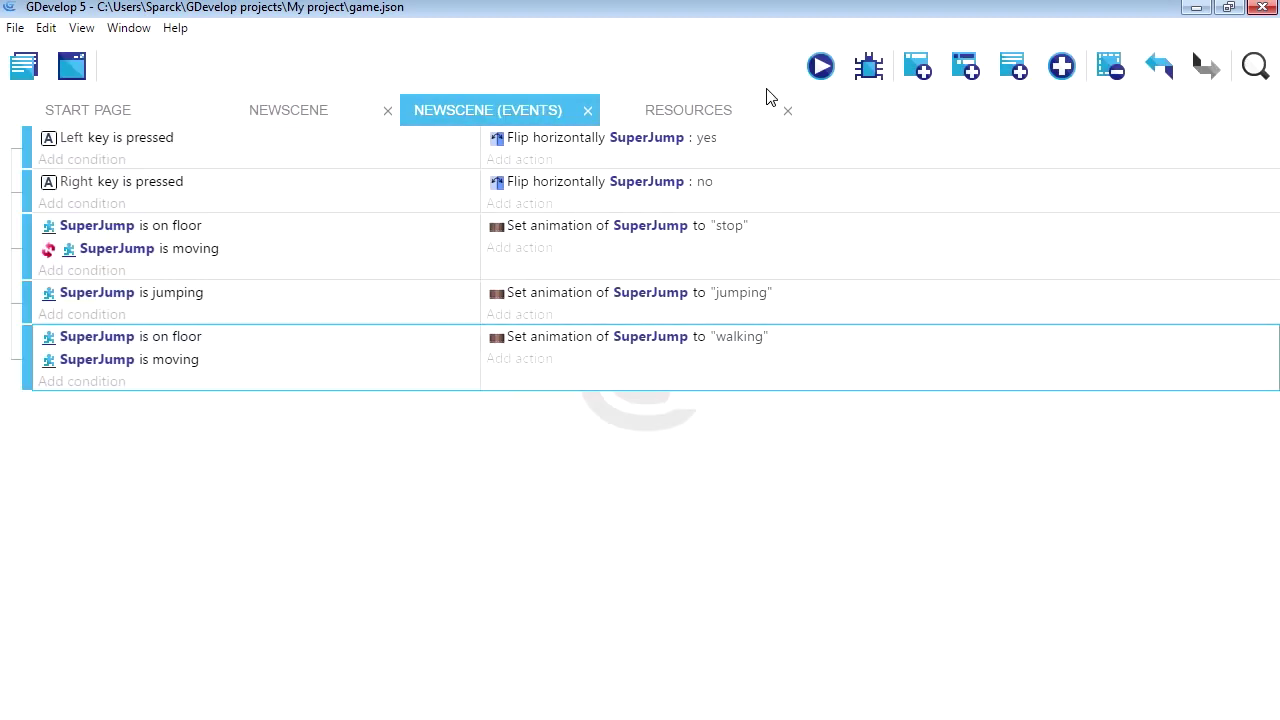
# Launch a maximized preview and walk SuperJump left and right, jumping the first gap
pyautogui.click(820, 68)
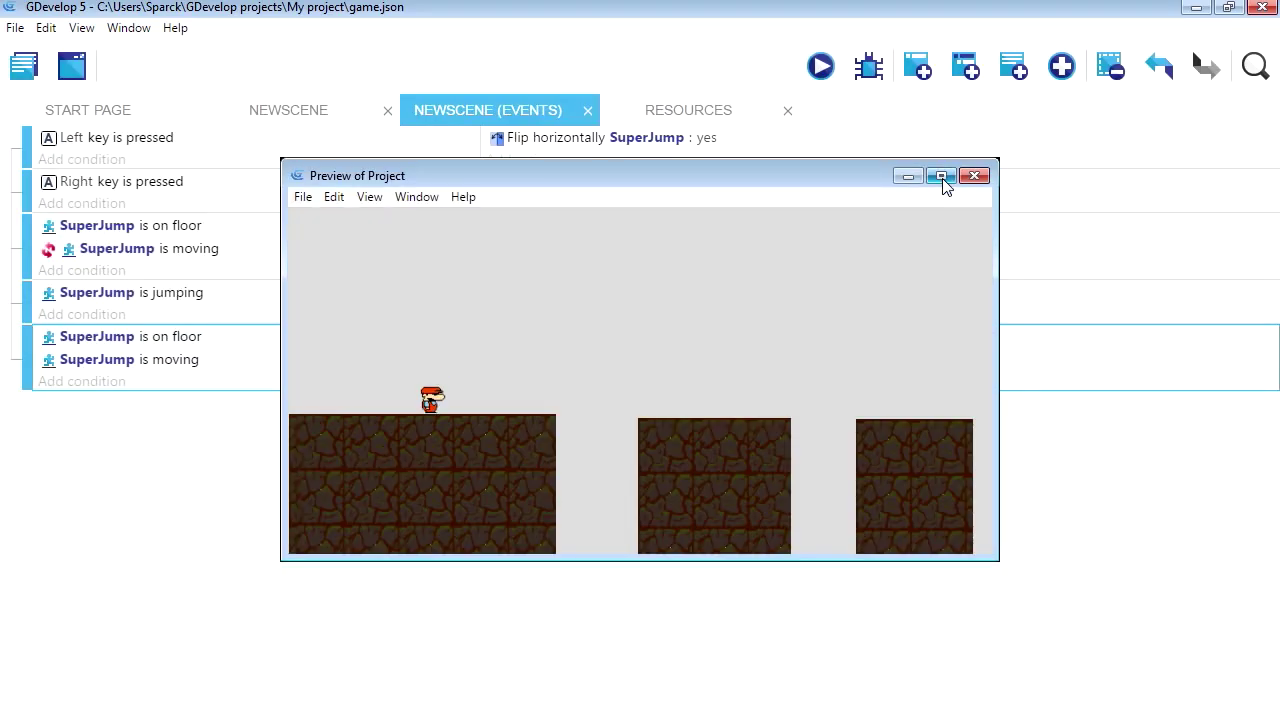
pyautogui.click(941, 177)
pyautogui.press('Right')
pyautogui.press('Left')
pyautogui.press('Right')
pyautogui.press('shift')
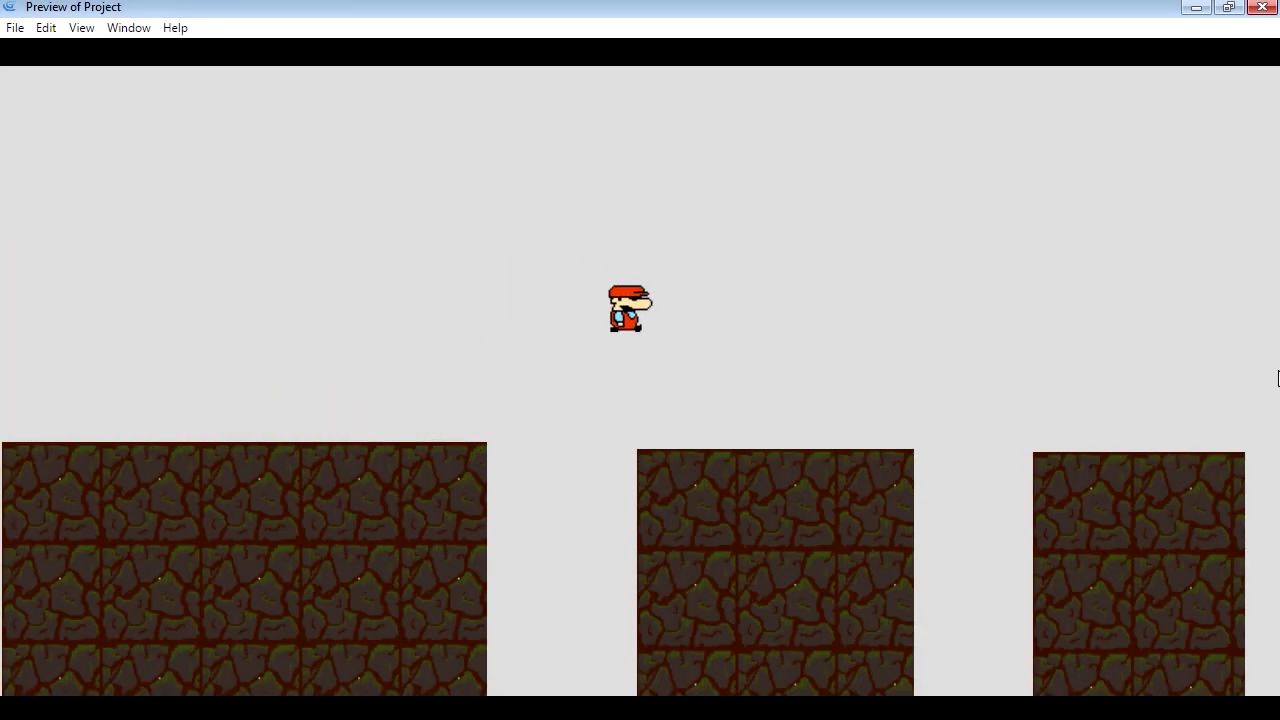
pyautogui.press('shift')
pyautogui.press('Left')
pyautogui.press('shift')
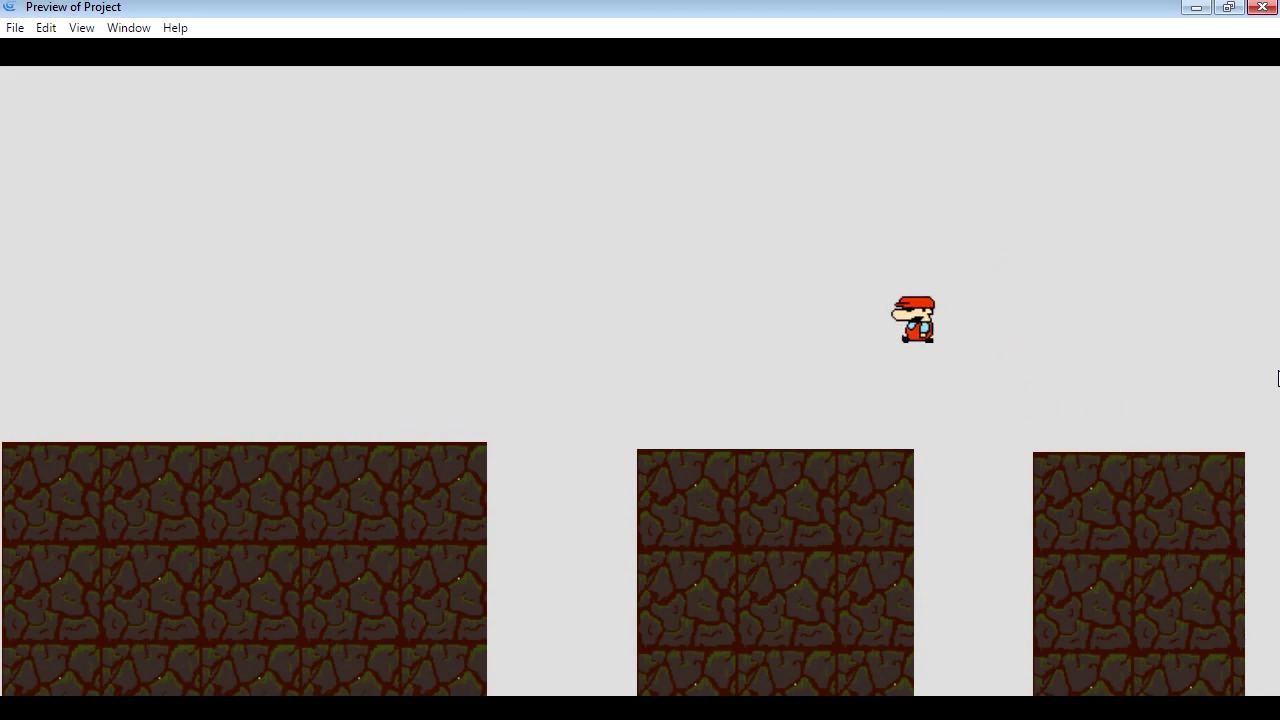
pyautogui.press('shift')
# Jump SuperJump back and forth between the left, middle and right platforms
pyautogui.press('Right')
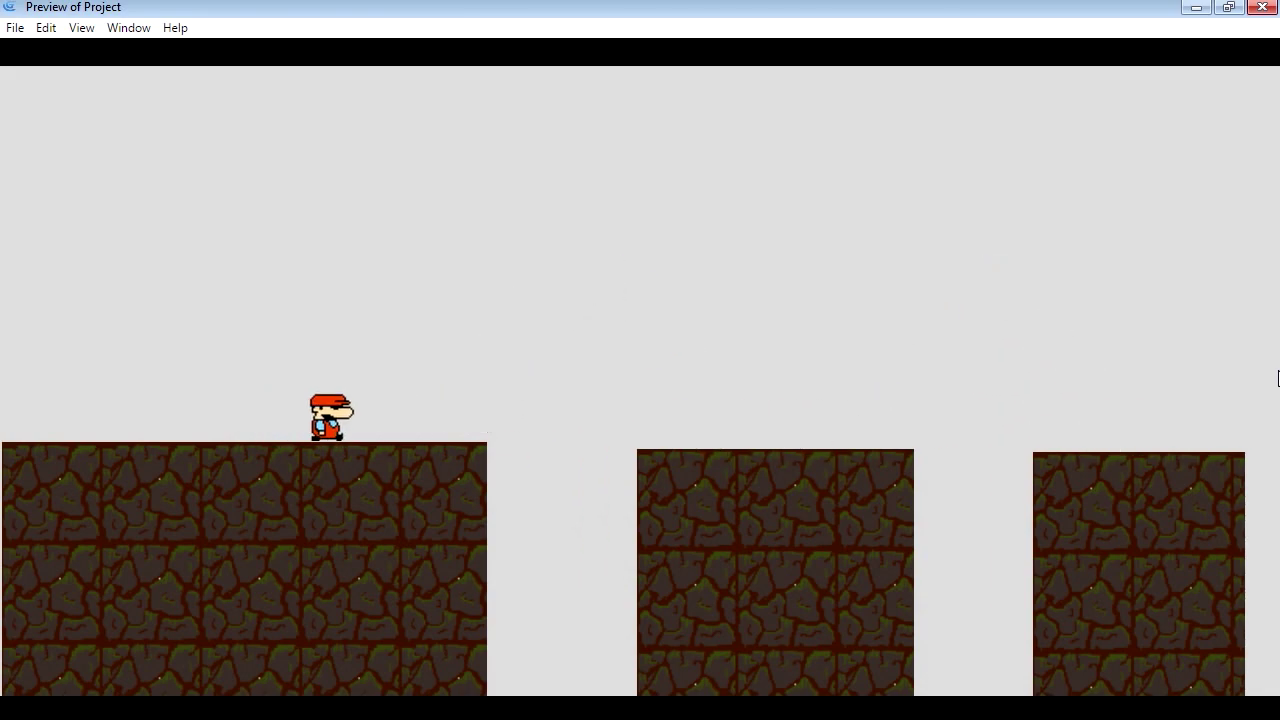
pyautogui.press('shift')
pyautogui.press('Left')
pyautogui.press('shift')
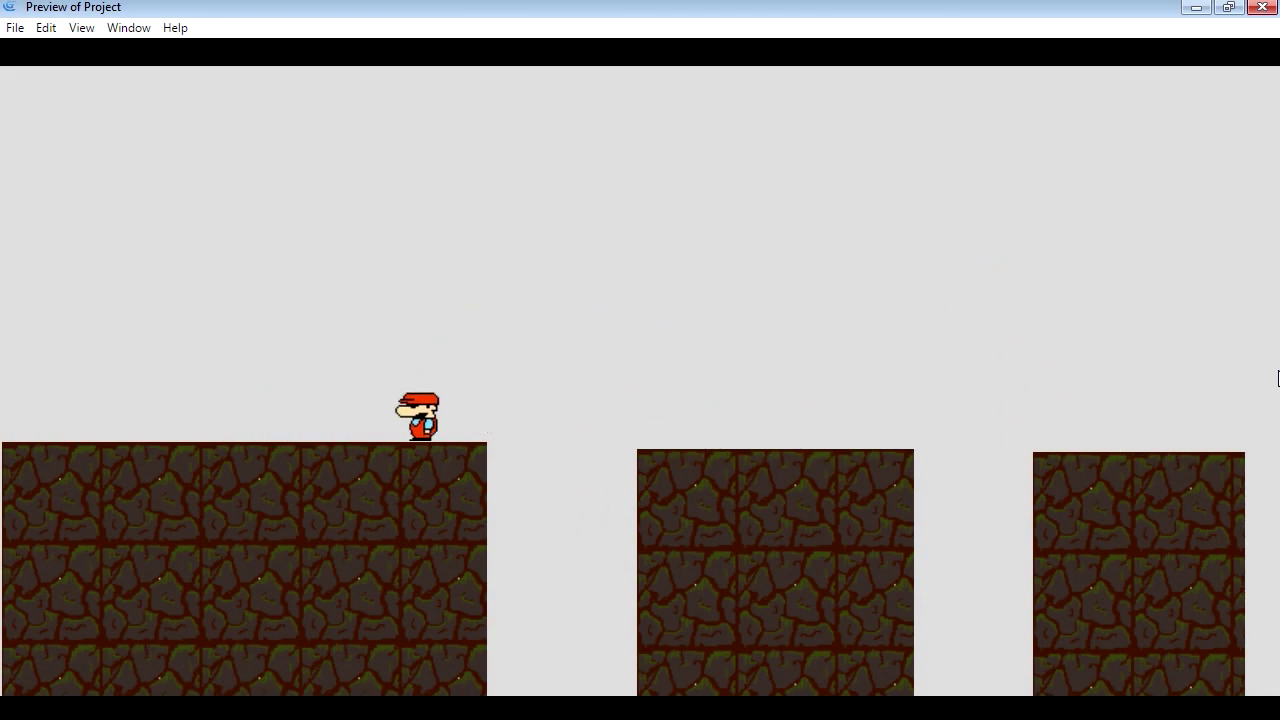
pyautogui.press('Right')
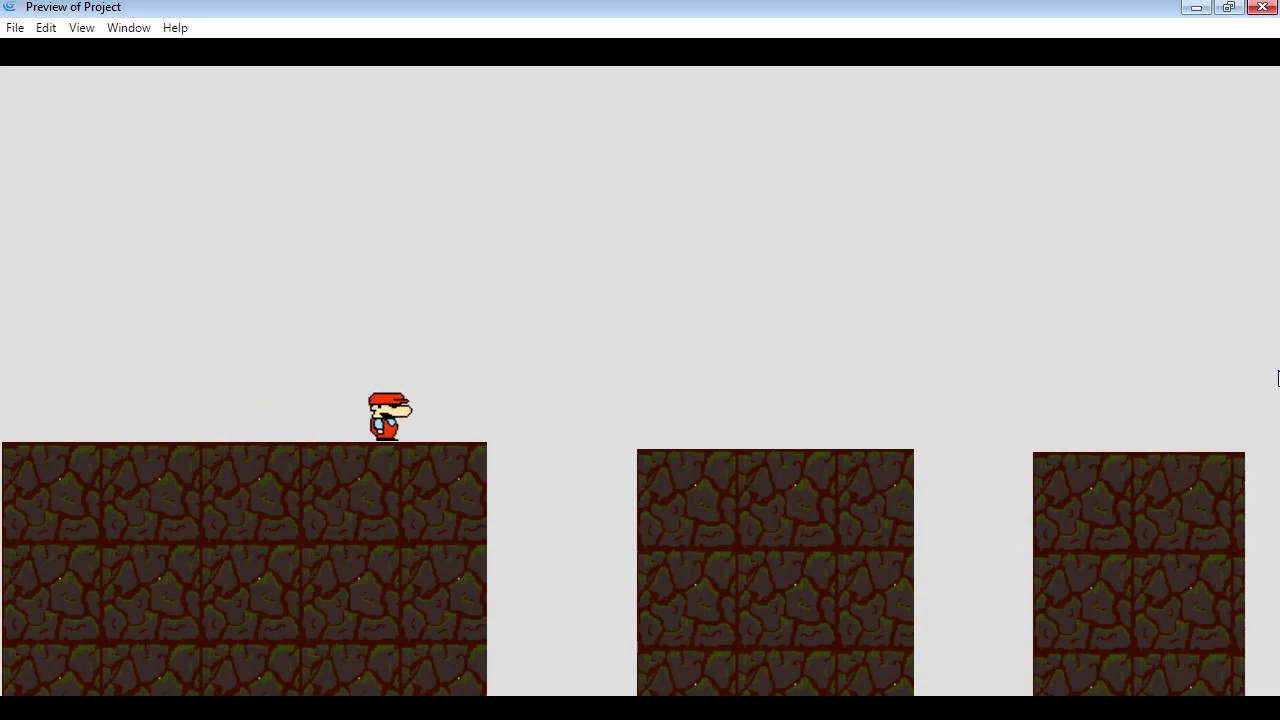
pyautogui.press('shift')
pyautogui.press('shift')
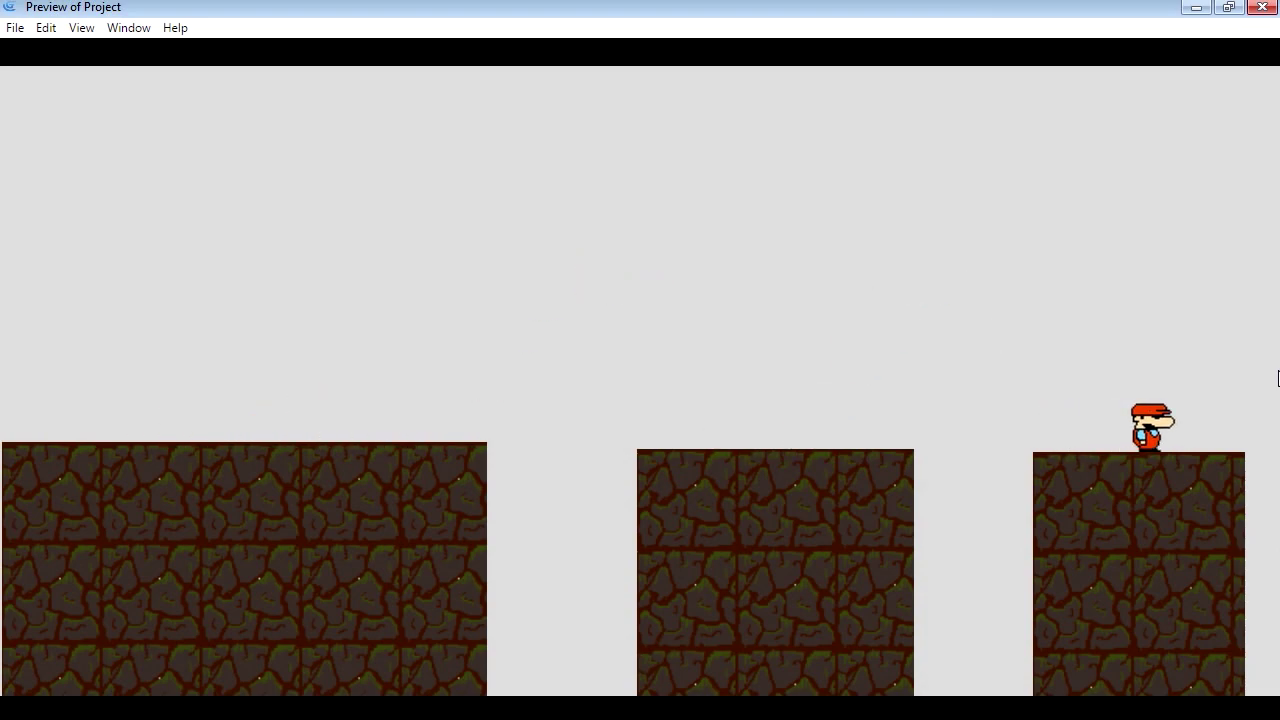
pyautogui.press('Left')
pyautogui.press('shift')
pyautogui.press('shift')
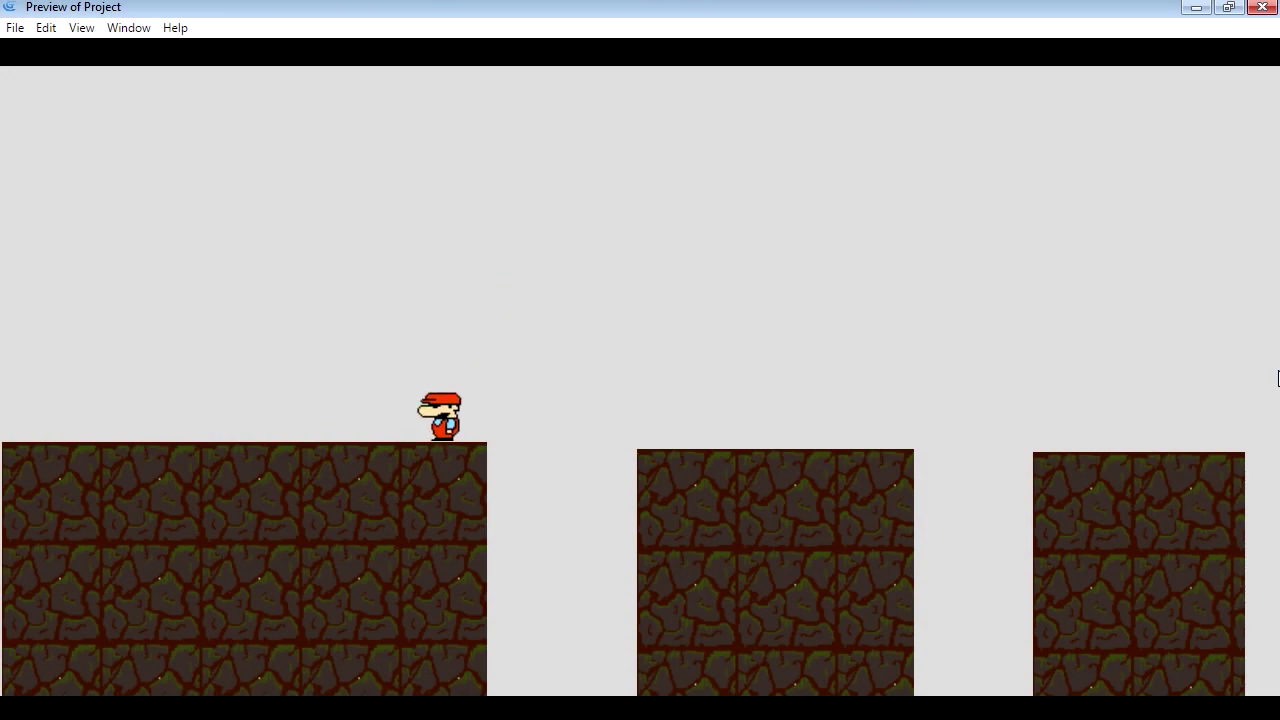
pyautogui.press('Right')
pyautogui.press('shift')
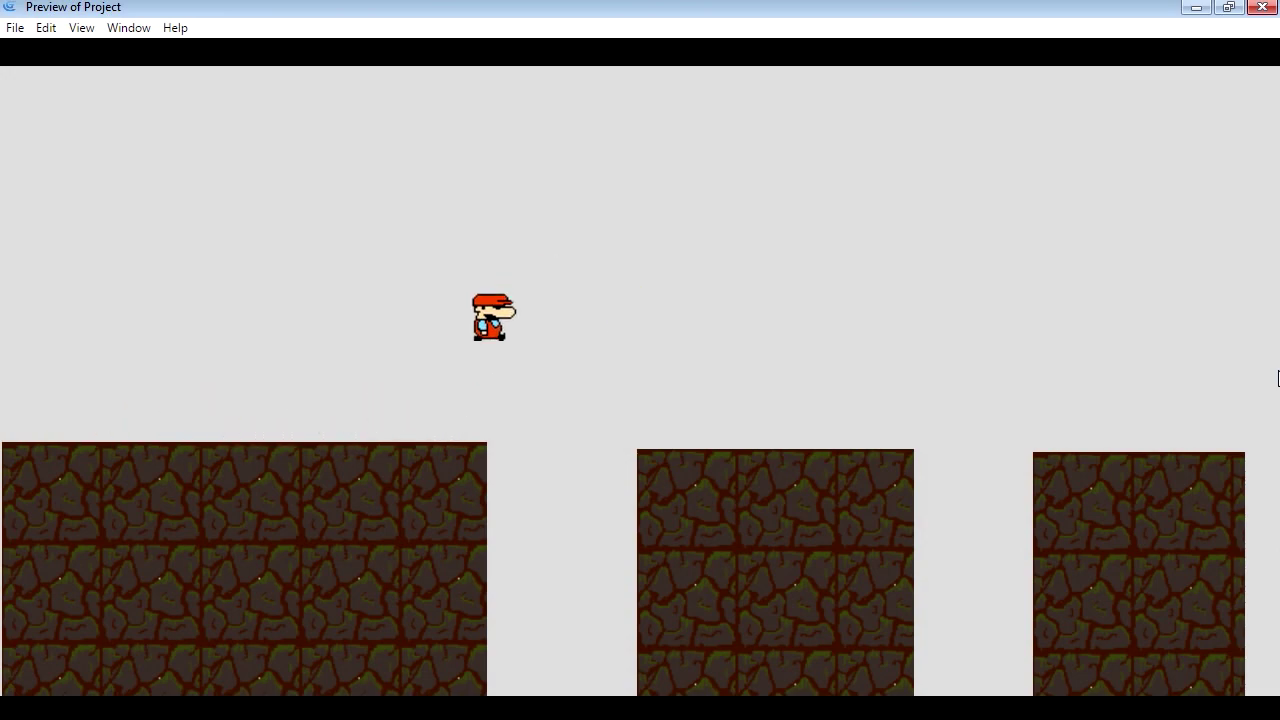
# Keep running, turning and jumping SuperJump across the platforms to test its walking and jumping animations
pyautogui.press('shift')
pyautogui.press('Left')
pyautogui.press('shift')
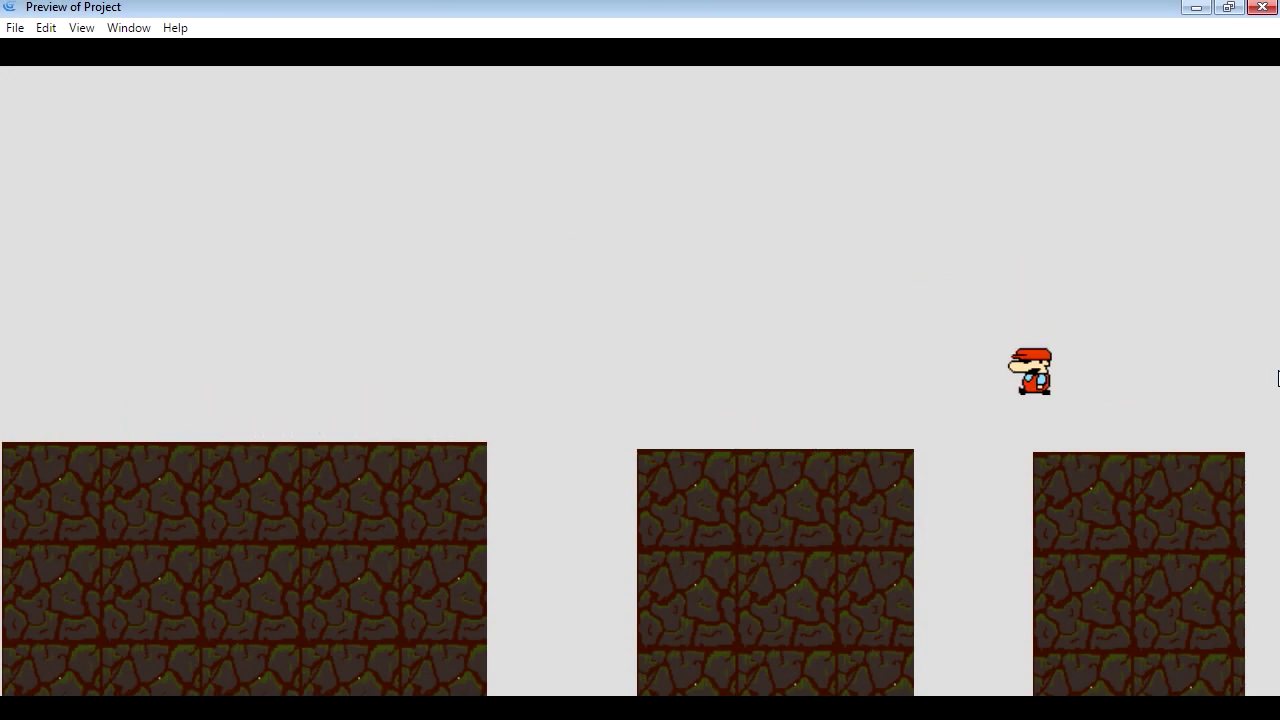
pyautogui.press('shift')
pyautogui.press('Right')
pyautogui.press('shift')
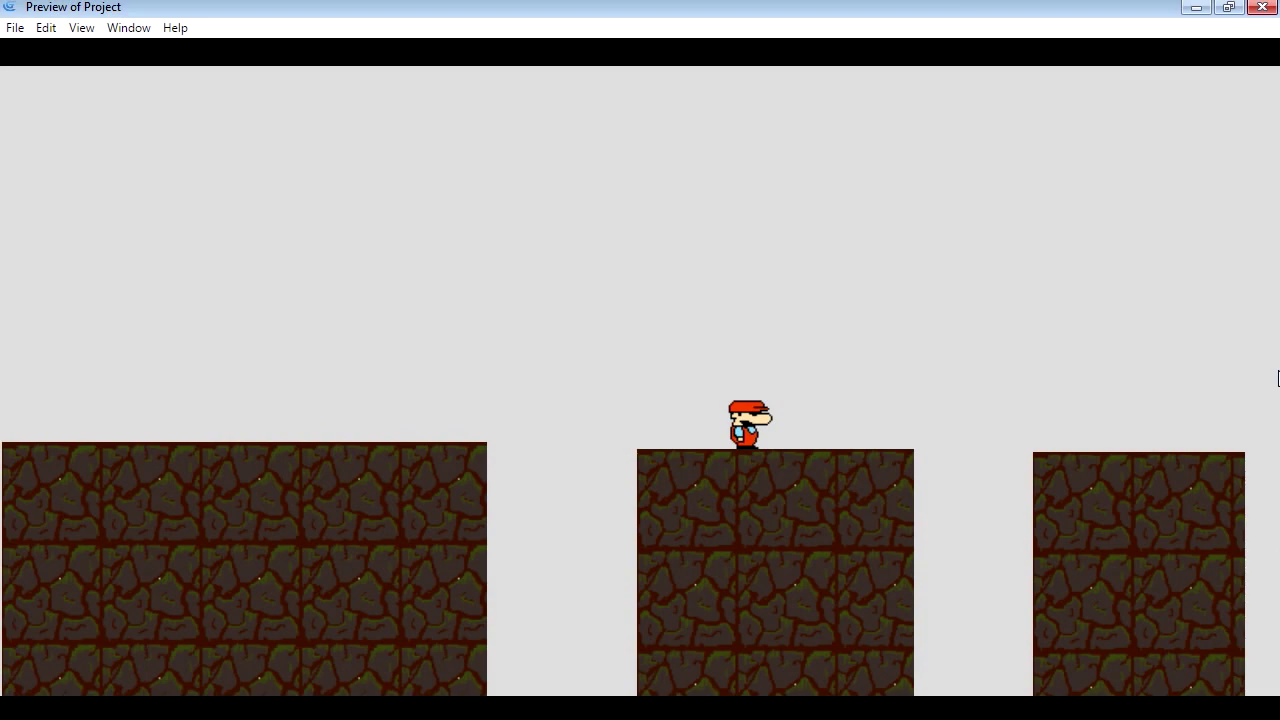
pyautogui.press('Right')
pyautogui.press('shift')
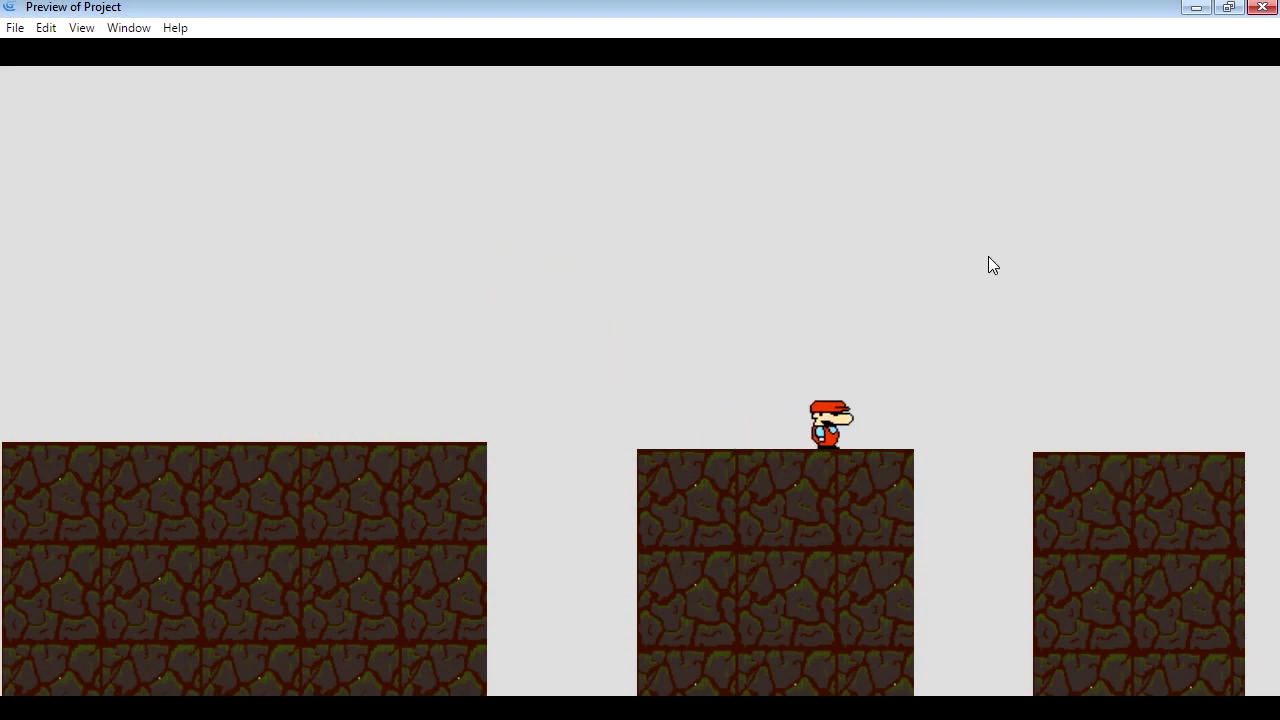
pyautogui.press('shift')
pyautogui.press('Left')
pyautogui.press('shift')
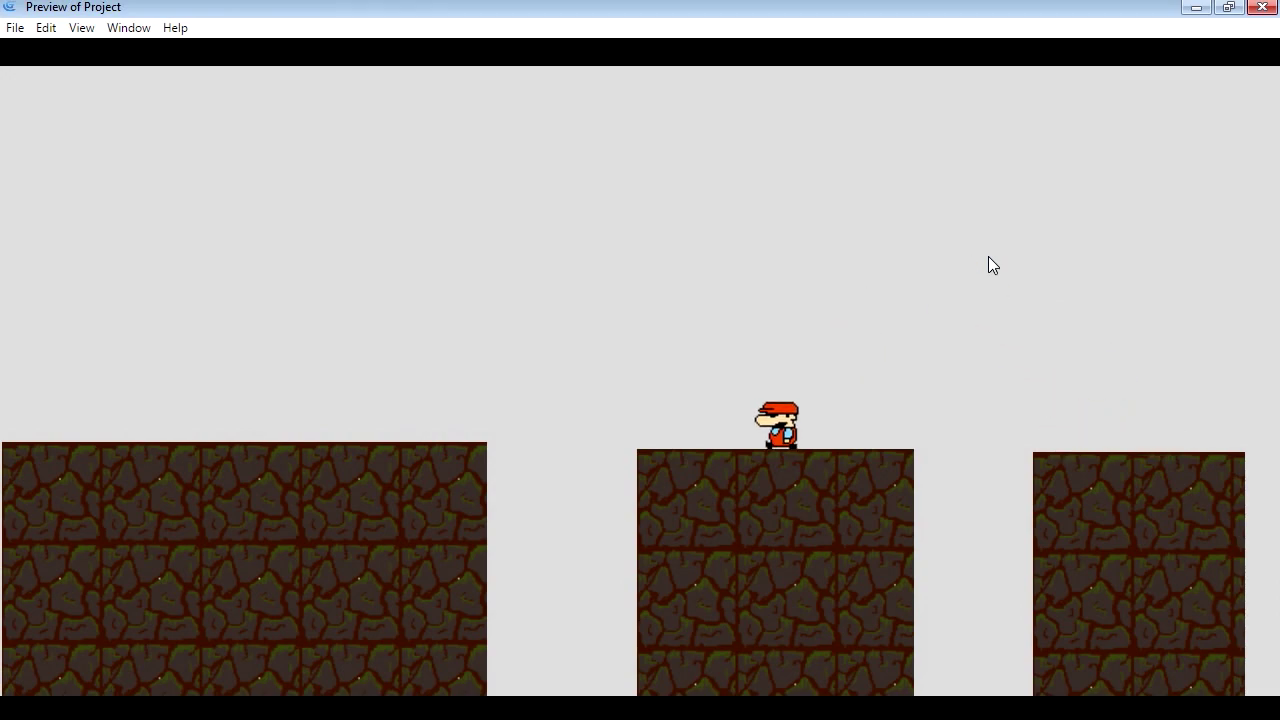
pyautogui.press('shift')
pyautogui.press('Right')
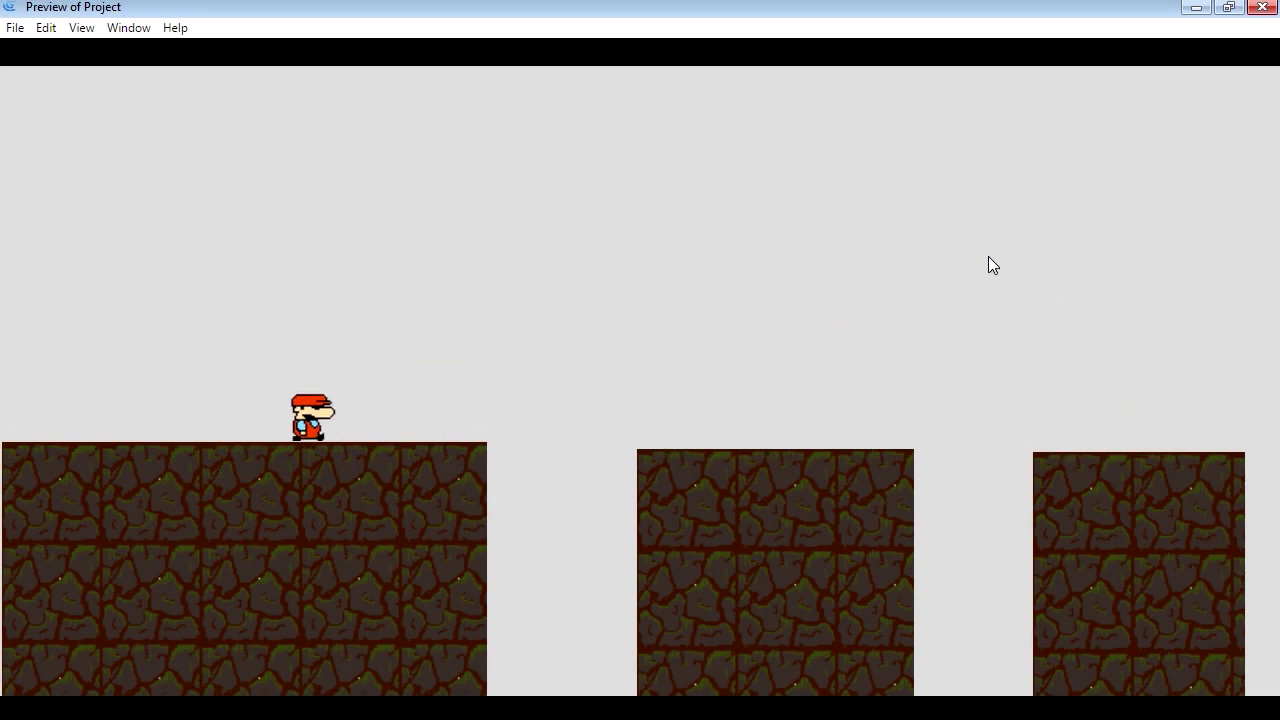
pyautogui.press('shift')
pyautogui.press('shift')
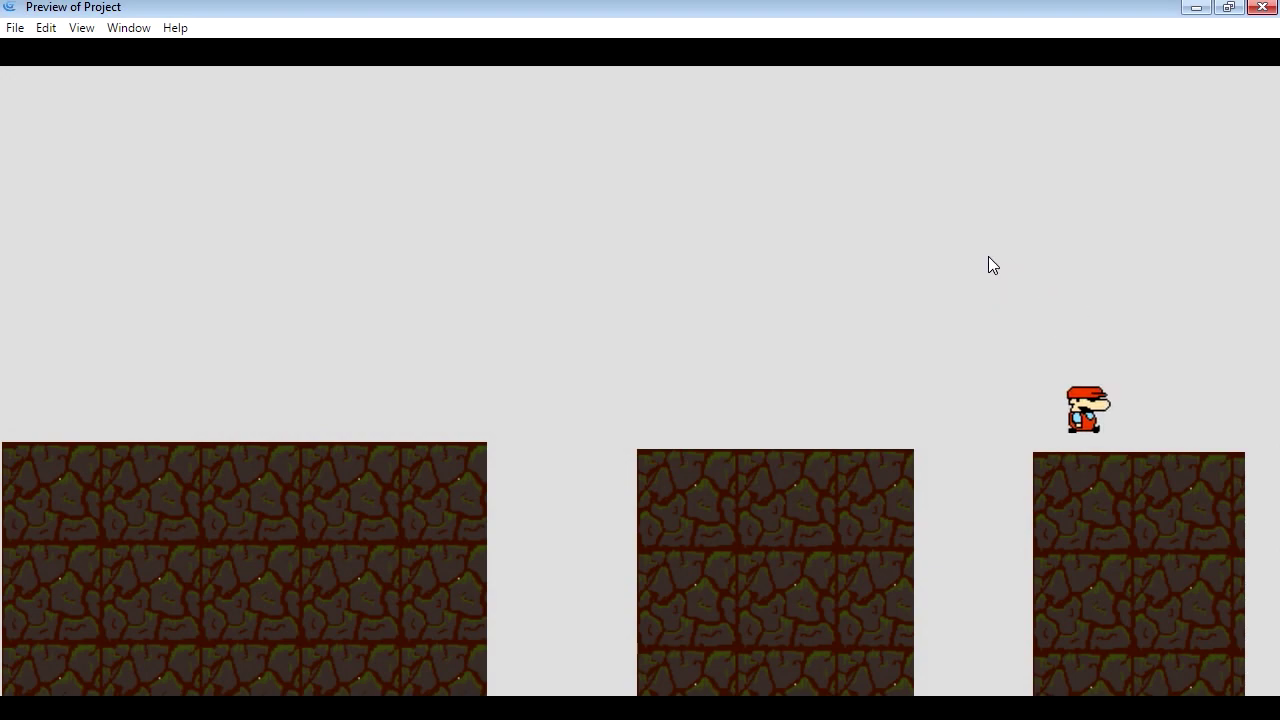